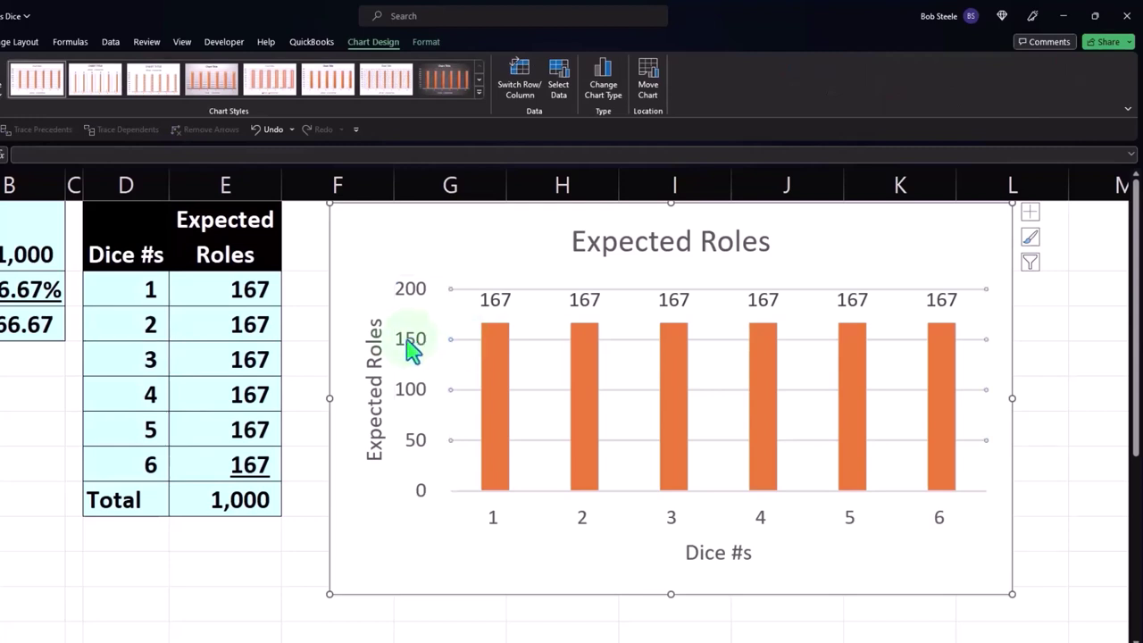
Delete the Expected Roles chart's vertical axis and horizontal gridlines, then nudge the chart left
{"action": "left_click", "coordinate": [408, 349]}
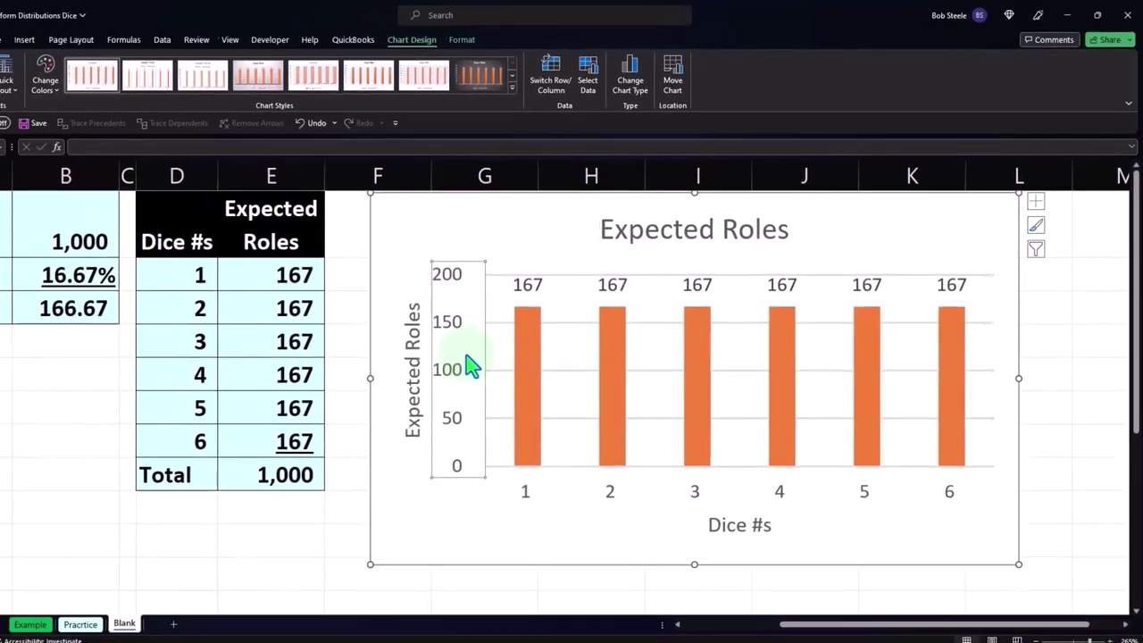
{"action": "key", "text": "Delete"}
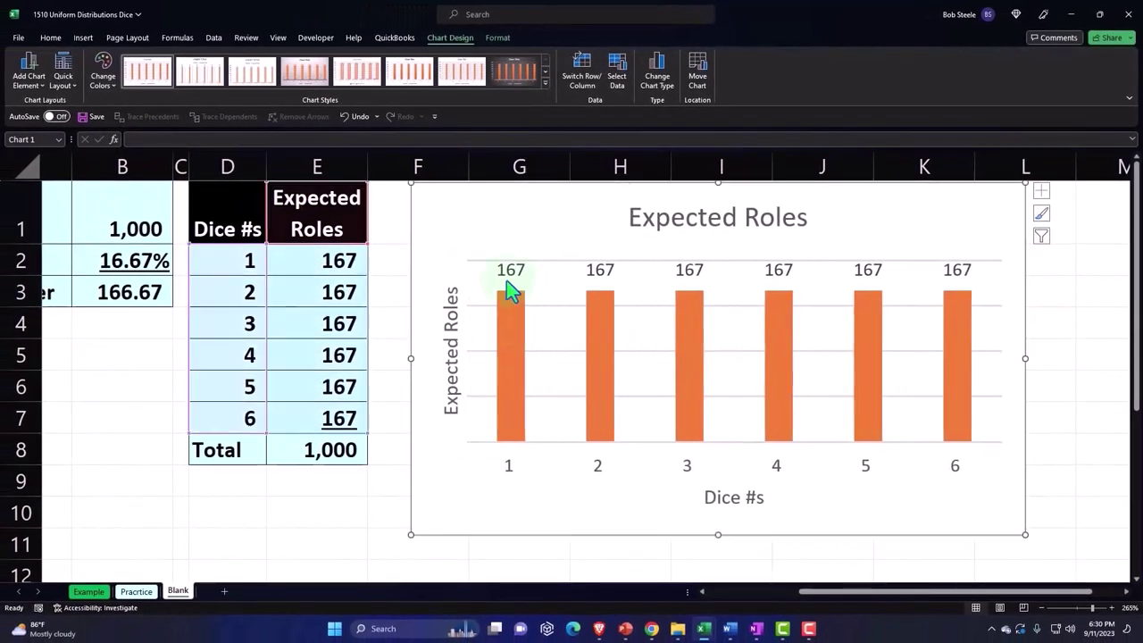
{"action": "left_click", "coordinate": [473, 261]}
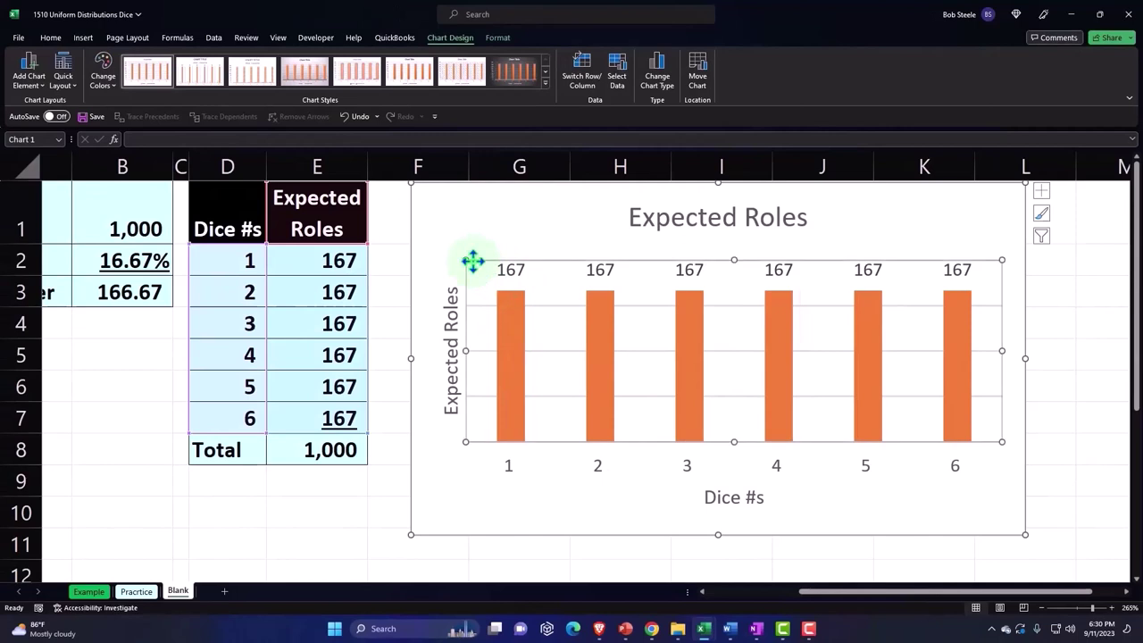
{"action": "left_click", "coordinate": [480, 308]}
{"action": "key", "text": "Delete"}
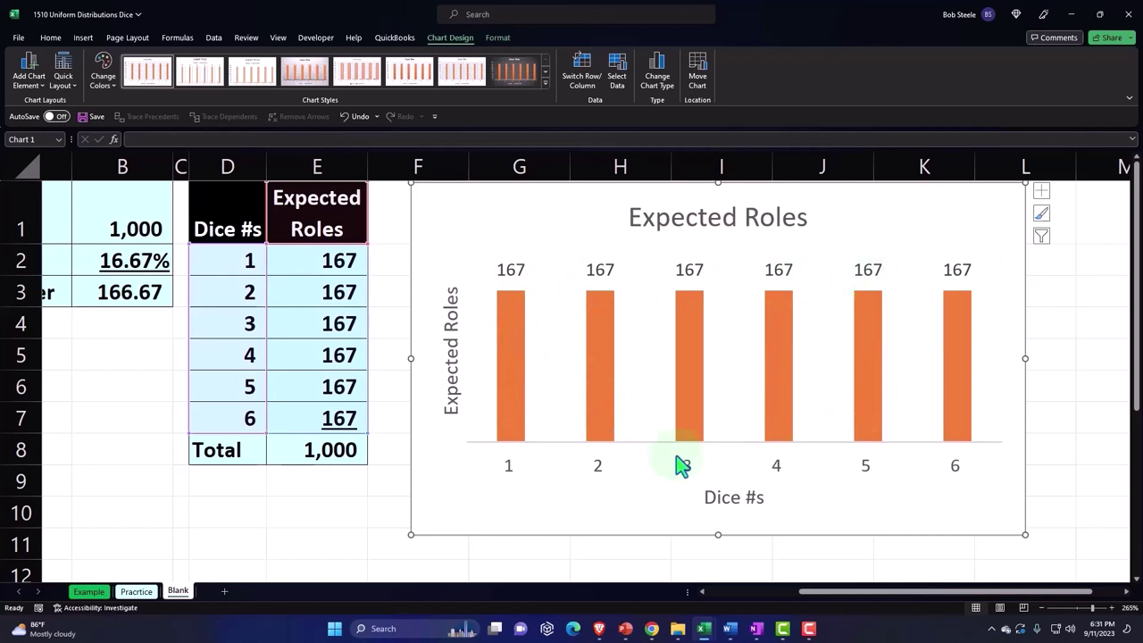
{"action": "left_click_drag", "start_coordinate": [428, 216], "coordinate": [401, 205]}
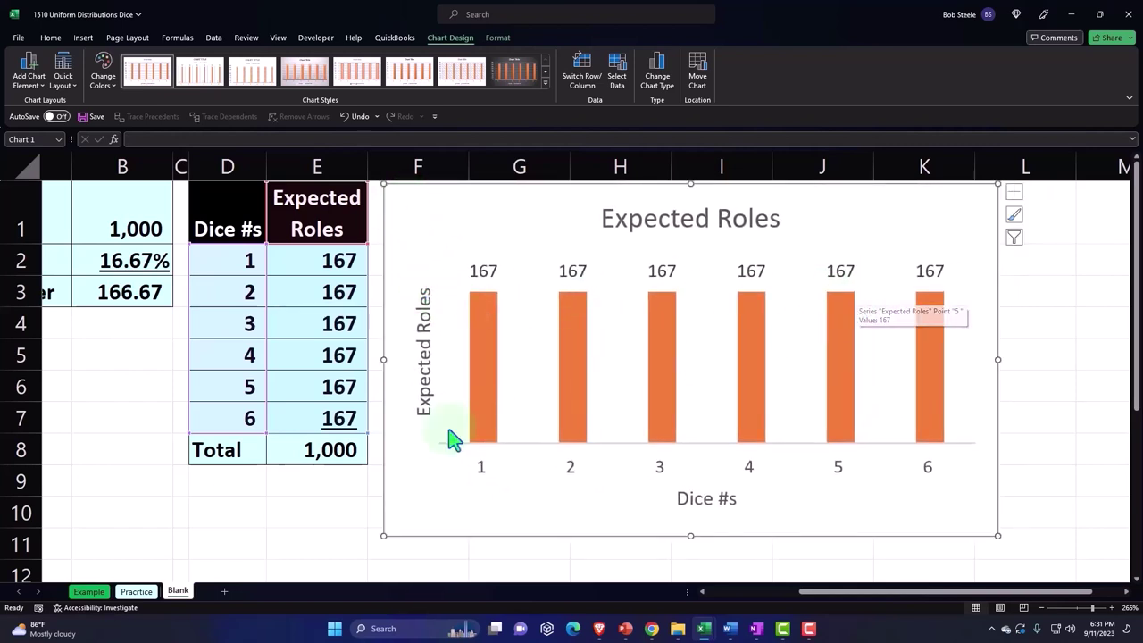
{"action": "scroll", "coordinate": [294, 455], "scroll_direction": "down", "scroll_amount": 1}
Enter 'Uniform Formula' in D12 and 'f(x)=c' in D13
{"action": "left_click", "coordinate": [217, 484]}
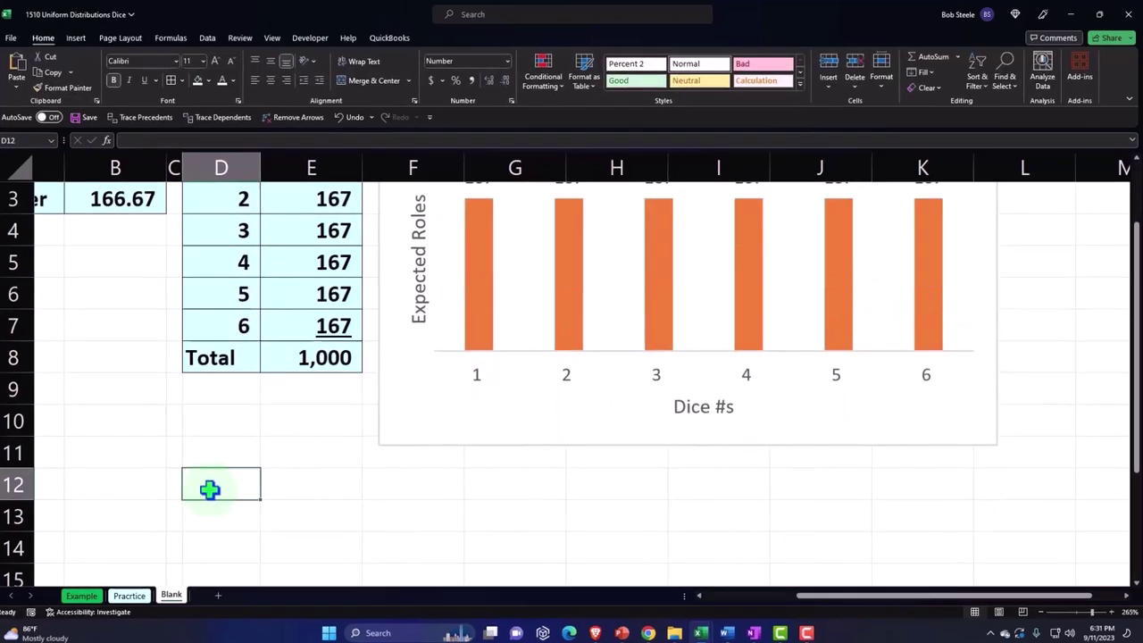
{"action": "type", "text": "Uniform Formula"}
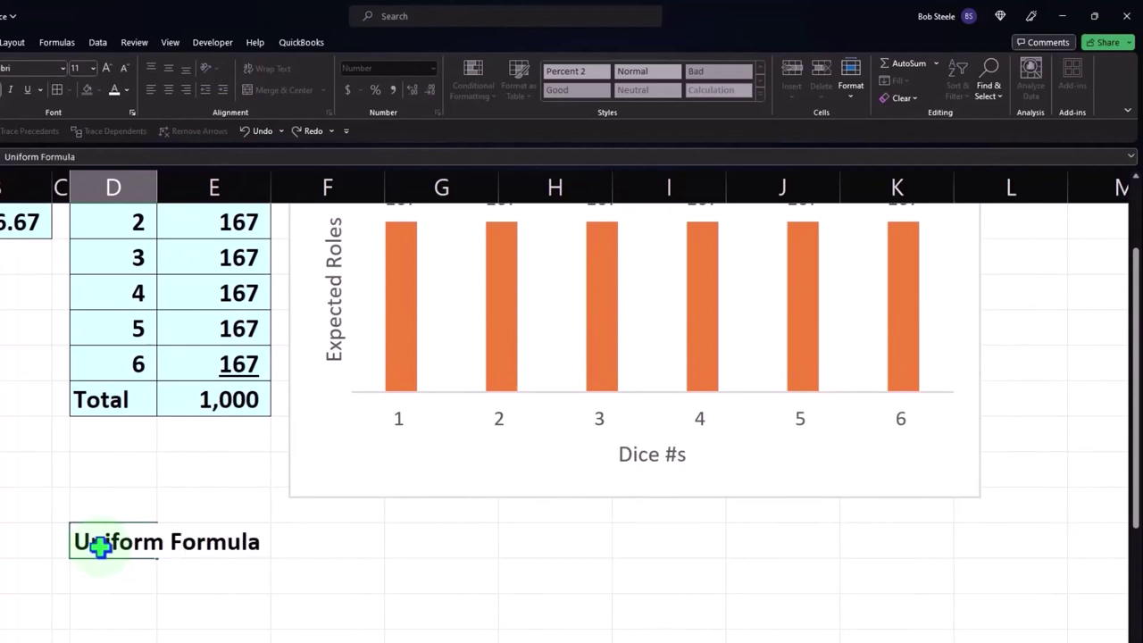
{"action": "key", "text": "Return"}
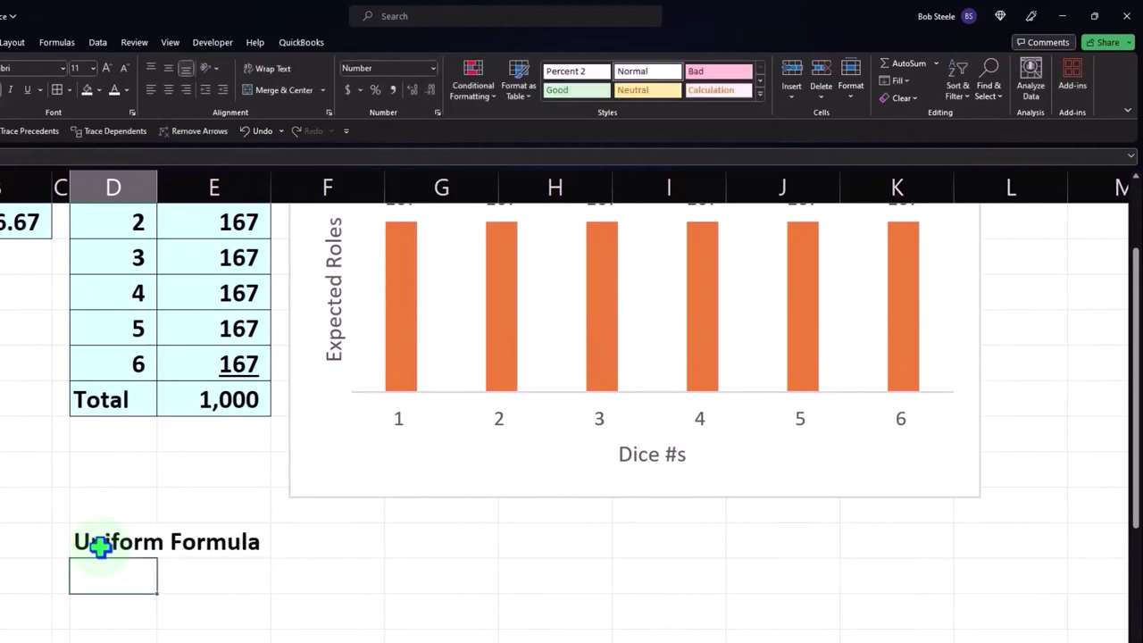
{"action": "type", "text": "f(x)=c"}
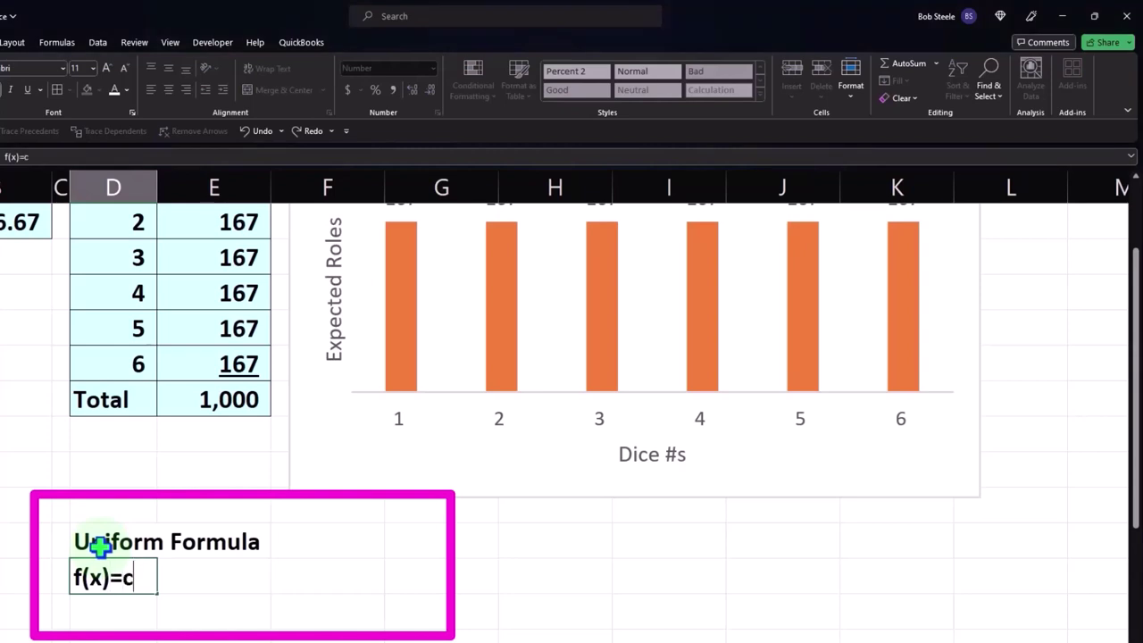
{"action": "key", "text": "Return"}
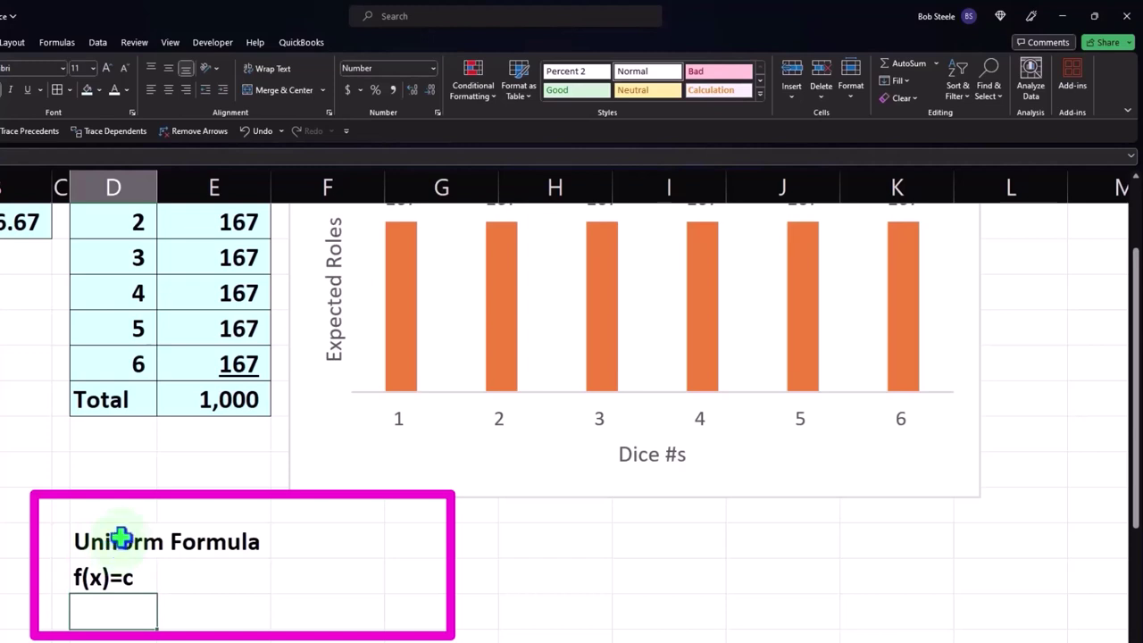
Style D12:E12 with a black fill and white font
{"action": "left_click_drag", "start_coordinate": [120, 536], "coordinate": [169, 537]}
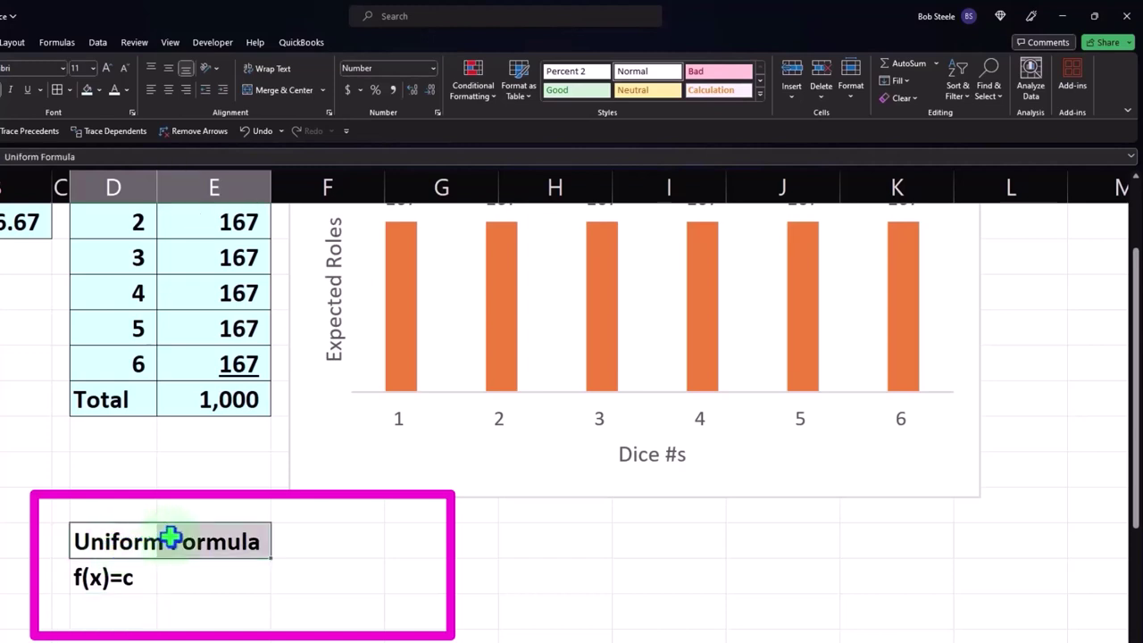
{"action": "left_click", "coordinate": [98, 91]}
{"action": "left_click", "coordinate": [97, 125]}
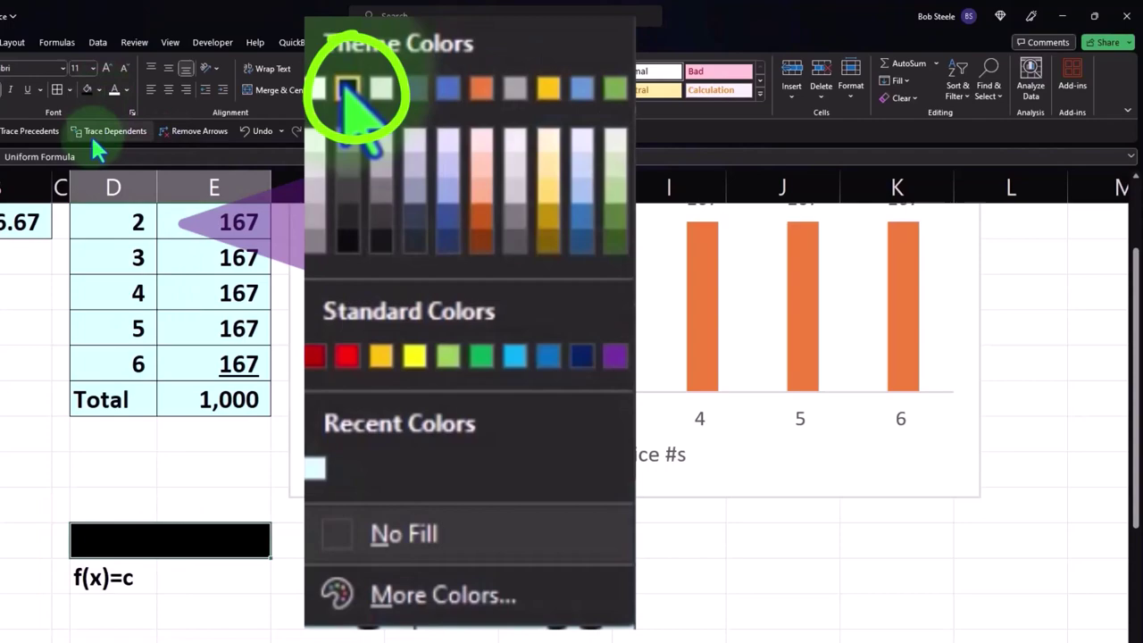
{"action": "left_click", "coordinate": [115, 90]}
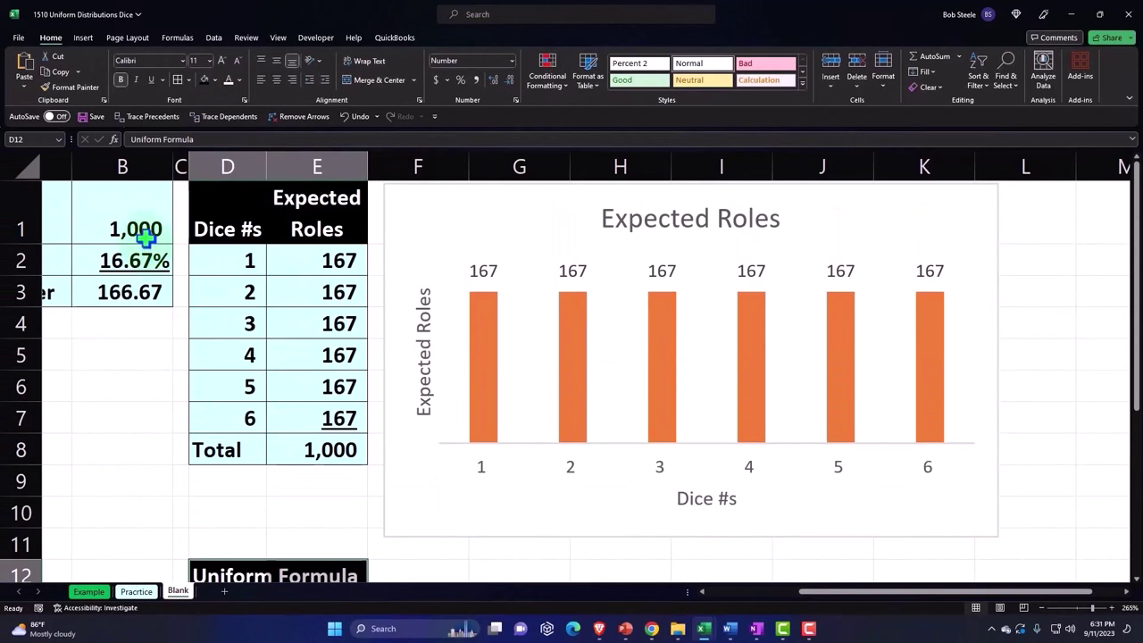
{"action": "left_click", "coordinate": [145, 236]}
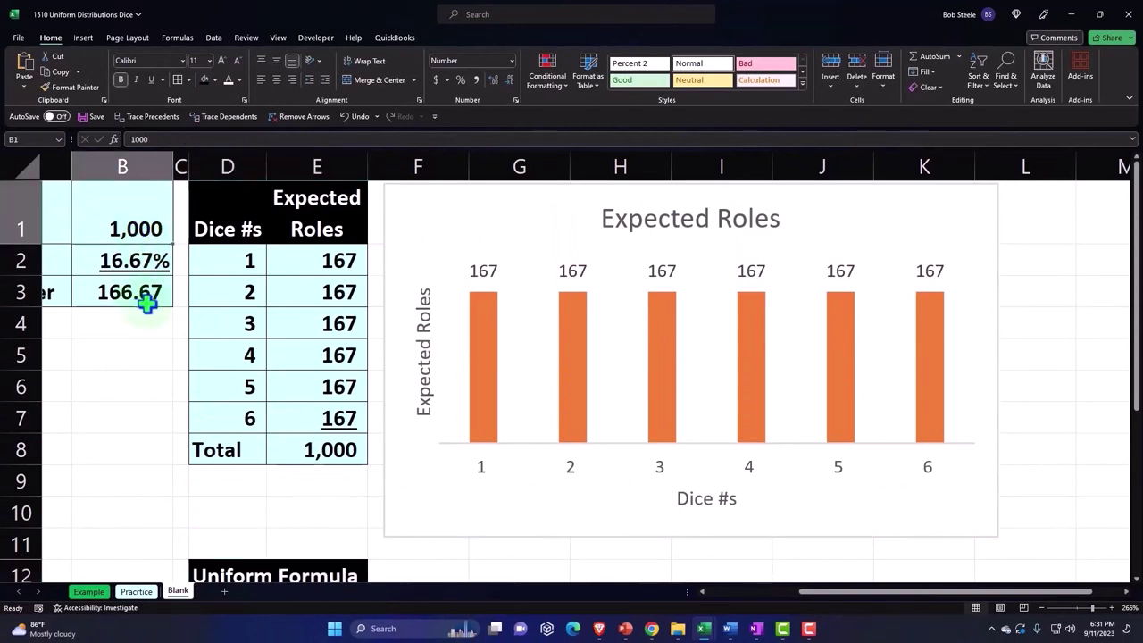
{"action": "type", "text": "300"}
{"action": "key", "text": "Return"}
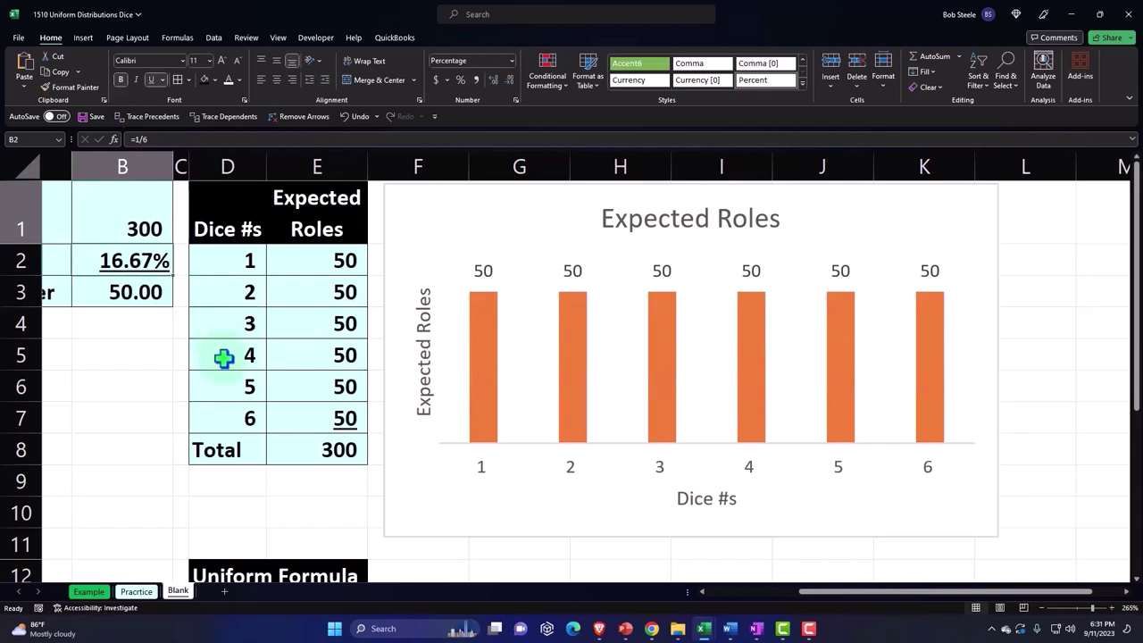
{"action": "scroll", "coordinate": [225, 359], "scroll_direction": "down", "scroll_amount": 2}
{"action": "scroll", "coordinate": [225, 359], "scroll_direction": "up", "scroll_amount": 2}
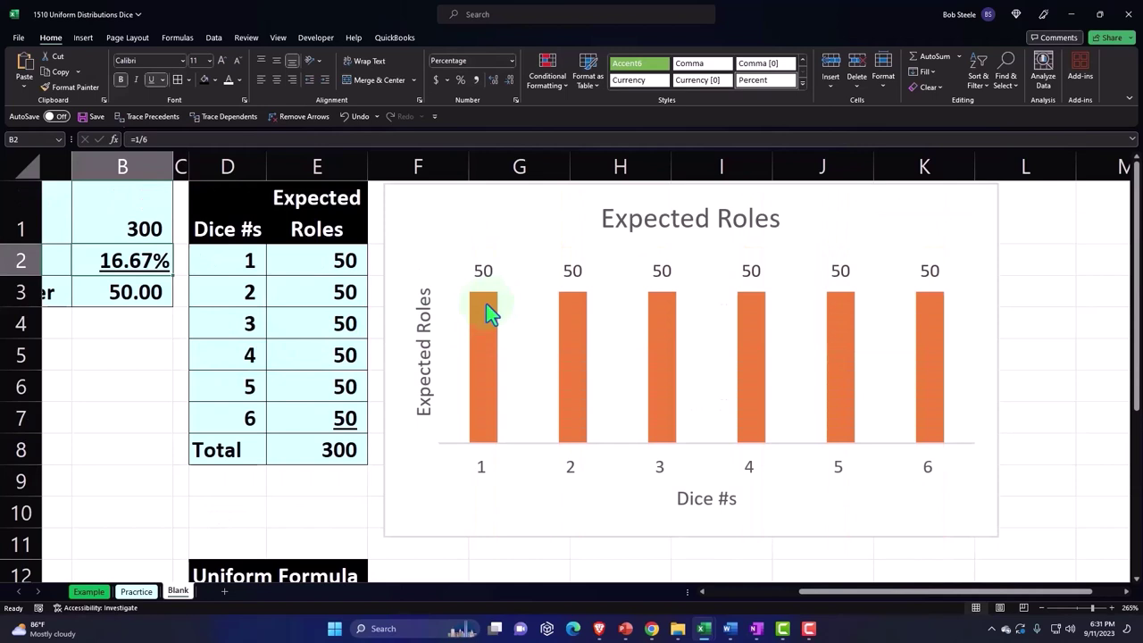
{"action": "left_click", "coordinate": [147, 228]}
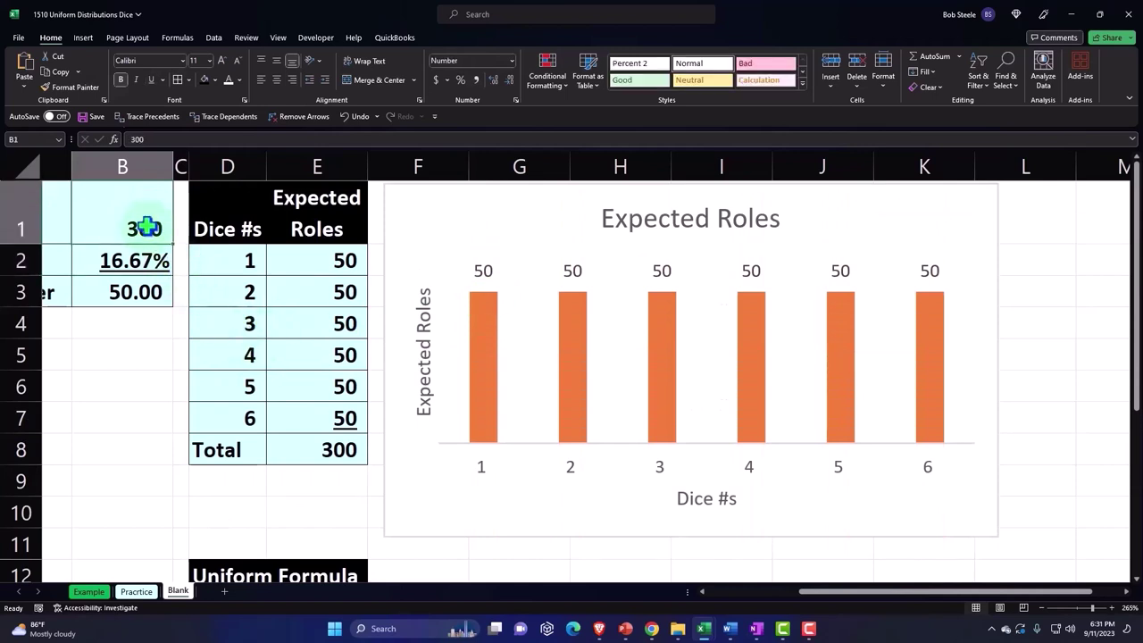
{"action": "type", "text": "1,"}
{"action": "type", "text": "000"}
{"action": "key", "text": "Return"}
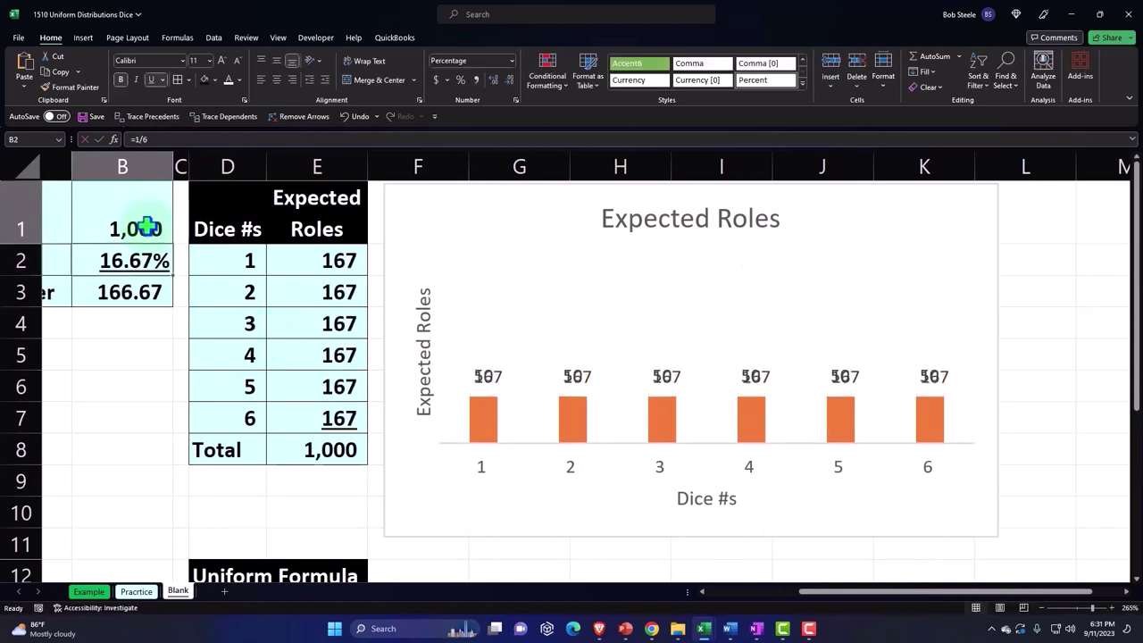
{"action": "key", "text": "Return"}
{"action": "key", "text": "Return"}
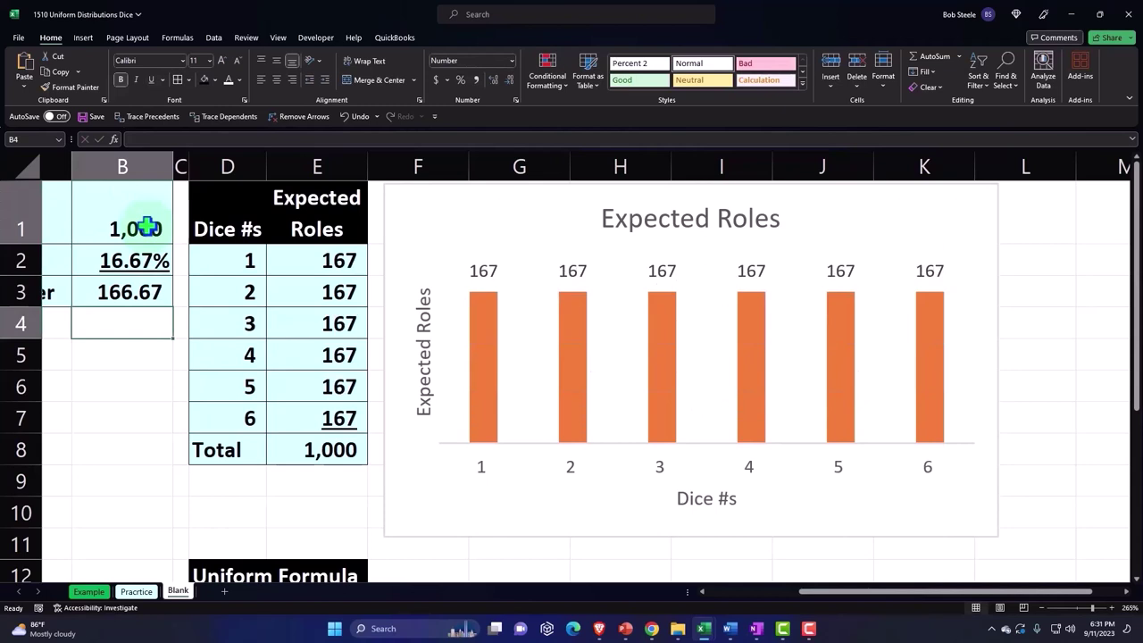
{"action": "key", "text": "Left"}
Move across row 1 and scroll right to the blank columns around M4 beside the chart
{"action": "left_click", "coordinate": [315, 417]}
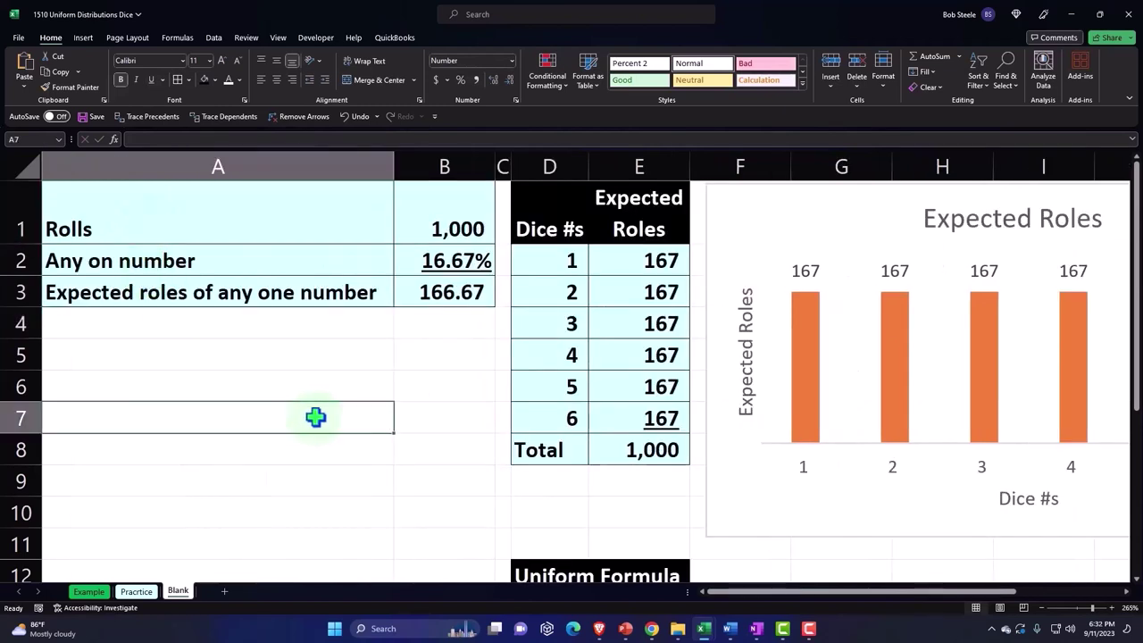
{"action": "key", "text": "Up"}
{"action": "key", "text": "Up"}
{"action": "key", "text": "Up"}
{"action": "key", "text": "Up"}
{"action": "key", "text": "Up"}
{"action": "key", "text": "Up"}
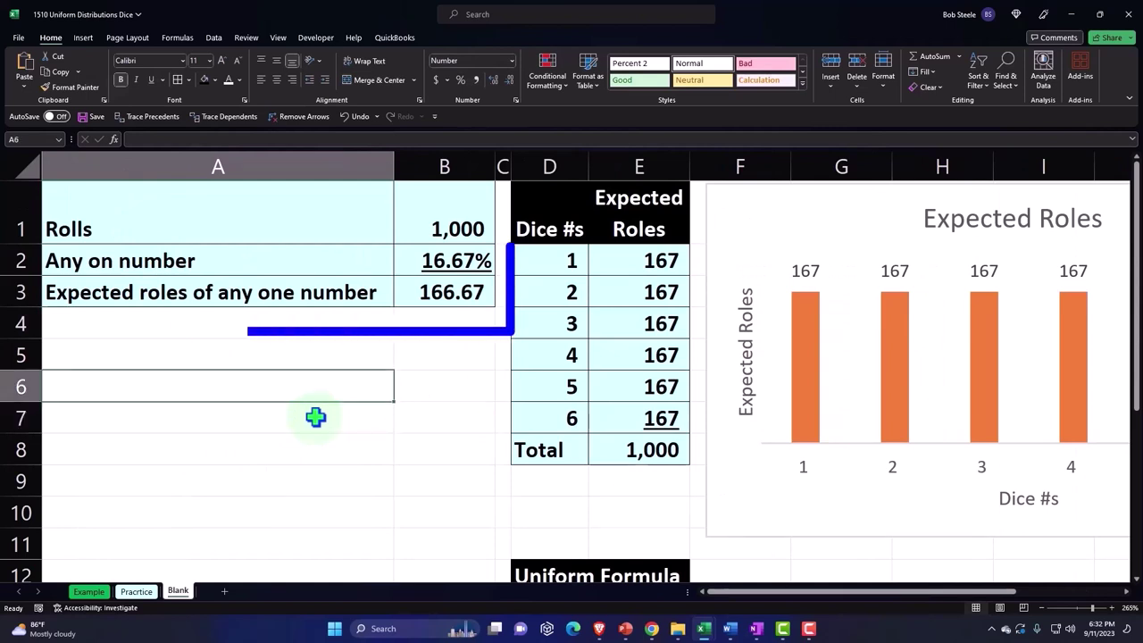
{"action": "key", "text": "Right"}
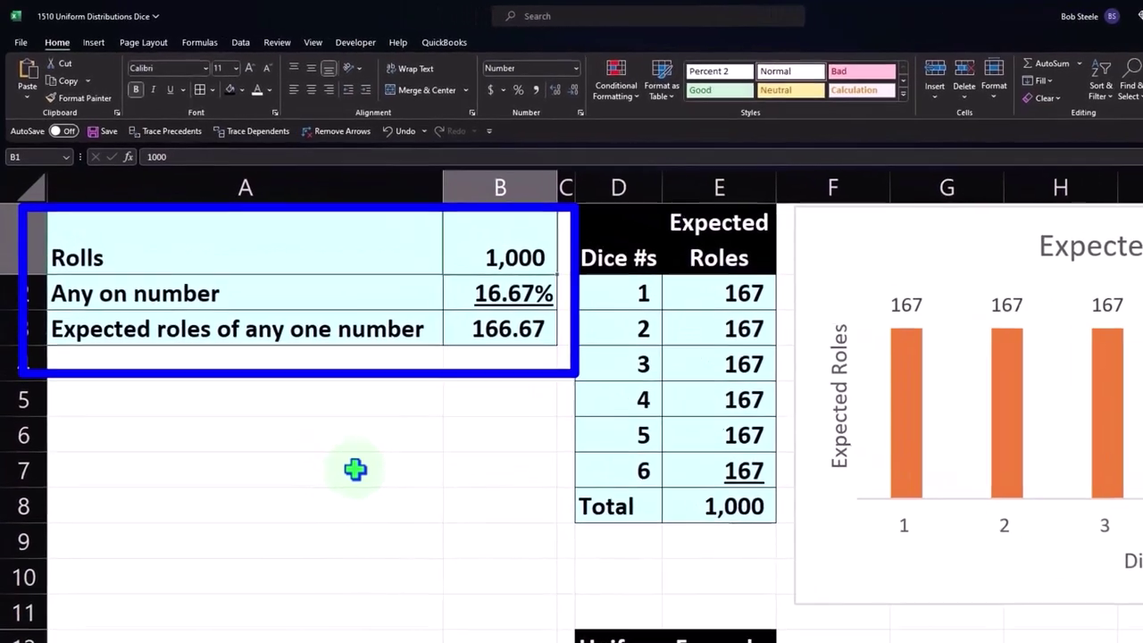
{"action": "key", "text": "Right"}
{"action": "key", "text": "Right"}
{"action": "key", "text": "Right"}
{"action": "key", "text": "Right"}
{"action": "key", "text": "Right"}
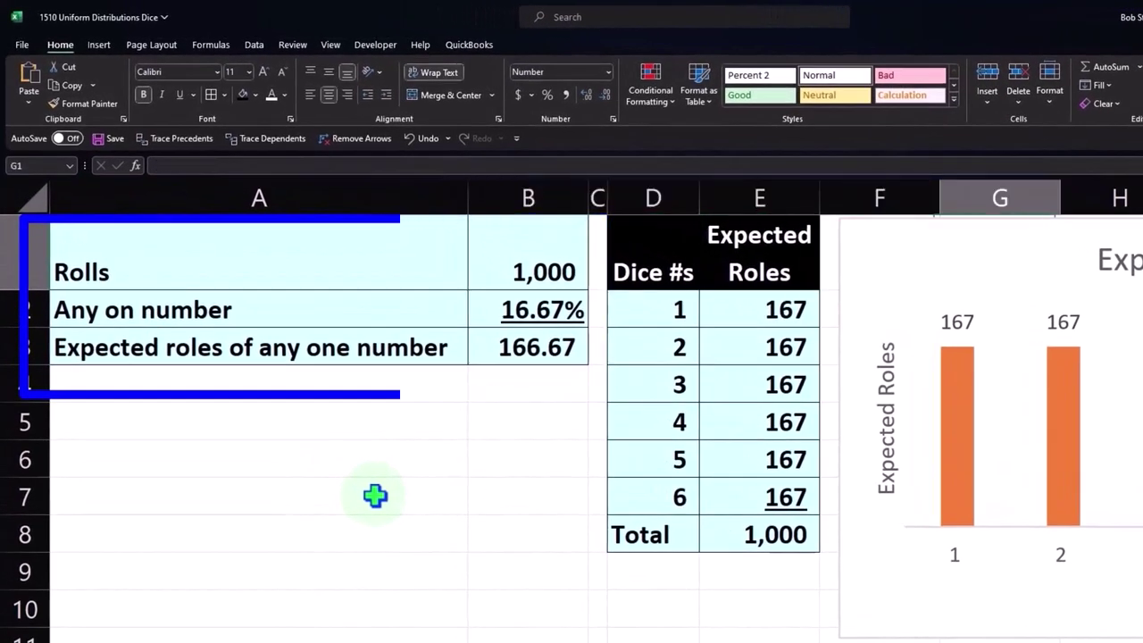
{"action": "key", "text": "Right"}
{"action": "key", "text": "Right"}
{"action": "key", "text": "Right"}
{"action": "key", "text": "Right"}
{"action": "key", "text": "Right"}
{"action": "key", "text": "Right"}
{"action": "key", "text": "Right"}
{"action": "key", "text": "Right"}
{"action": "key", "text": "Right"}
{"action": "key", "text": "Right"}
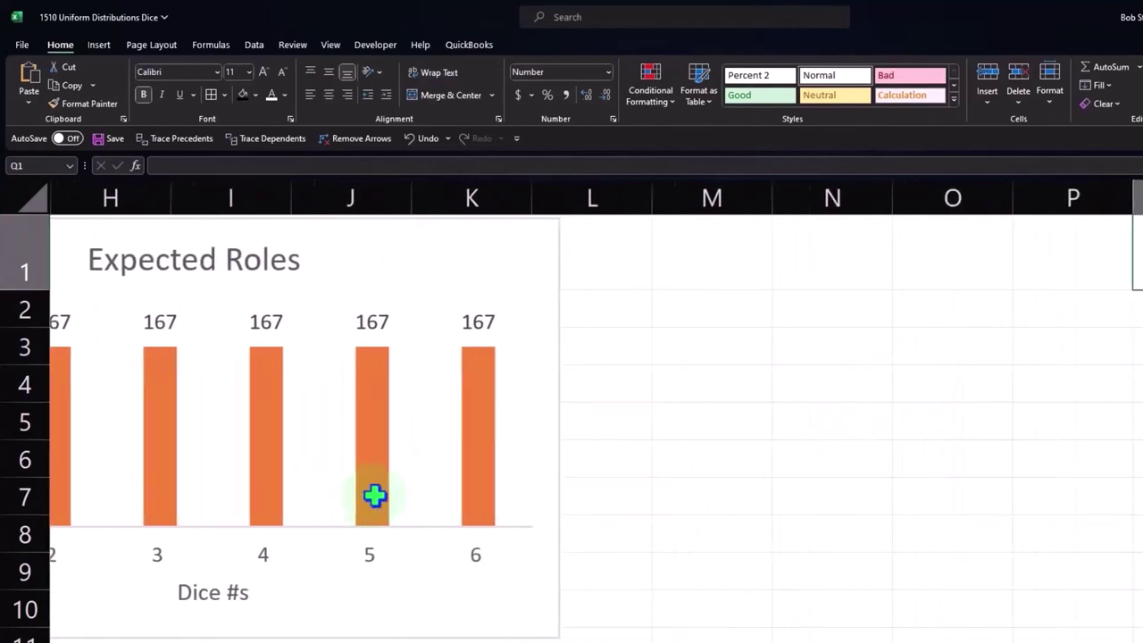
{"action": "left_click", "coordinate": [684, 378]}
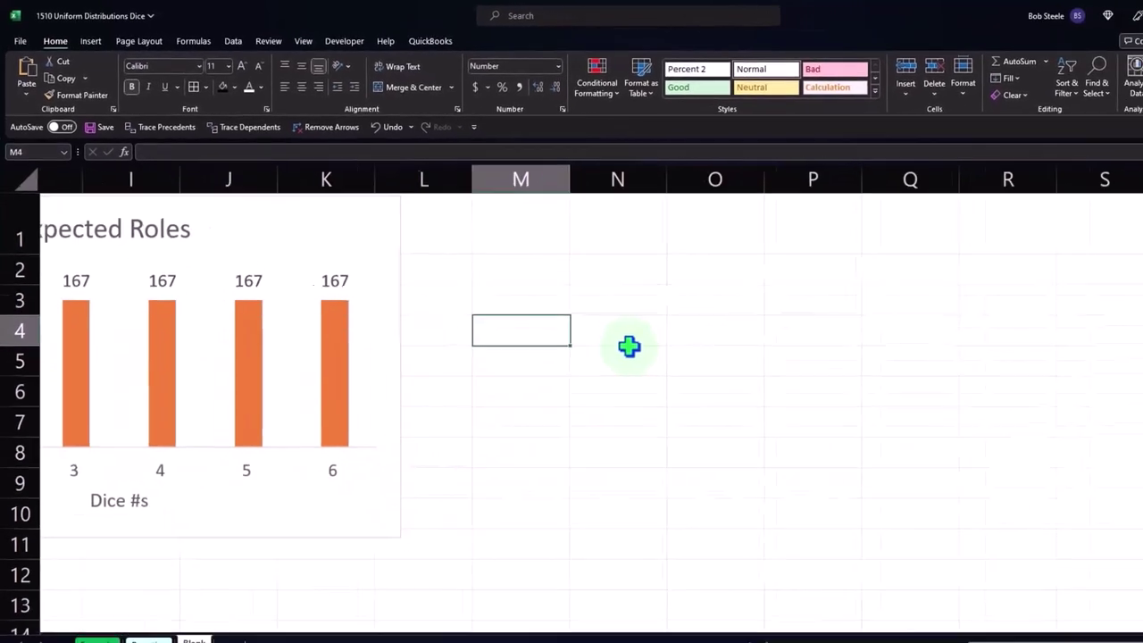
{"action": "left_click_drag", "start_coordinate": [905, 607], "coordinate": [858, 604]}
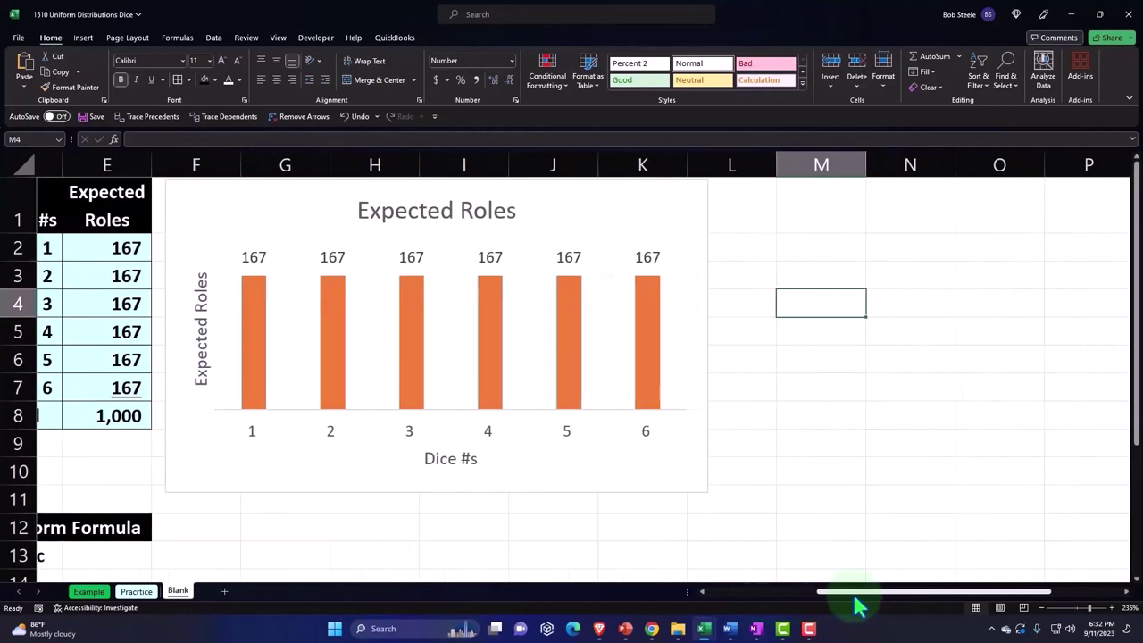
Enter the heading 'Roles' in cell M1
{"action": "left_click", "coordinate": [828, 207]}
{"action": "type", "text": "Ro"}
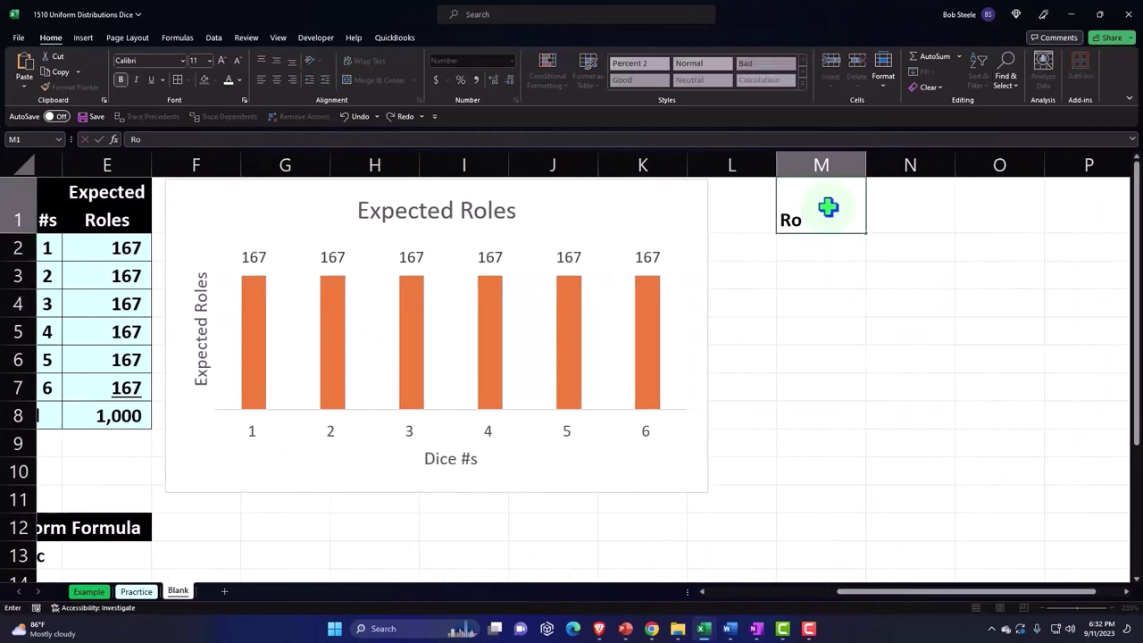
{"action": "type", "text": "les"}
{"action": "key", "text": "Return"}
{"action": "left_click", "coordinate": [827, 207]}
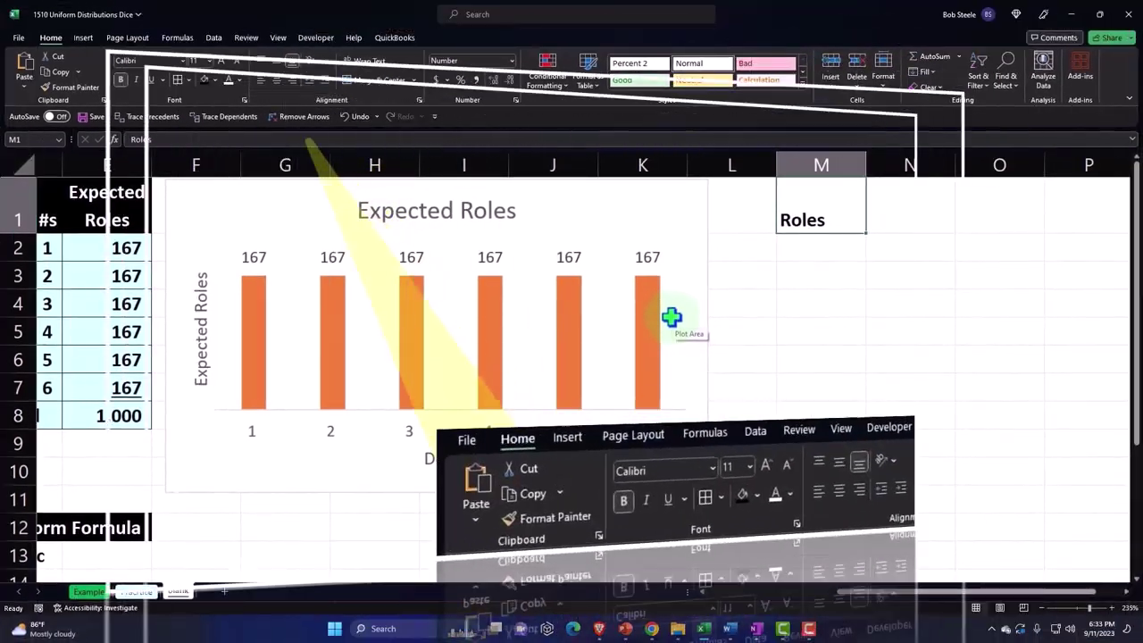
Give M1 a black fill with white, centred text
{"action": "left_click", "coordinate": [205, 80]}
{"action": "left_click", "coordinate": [229, 79]}
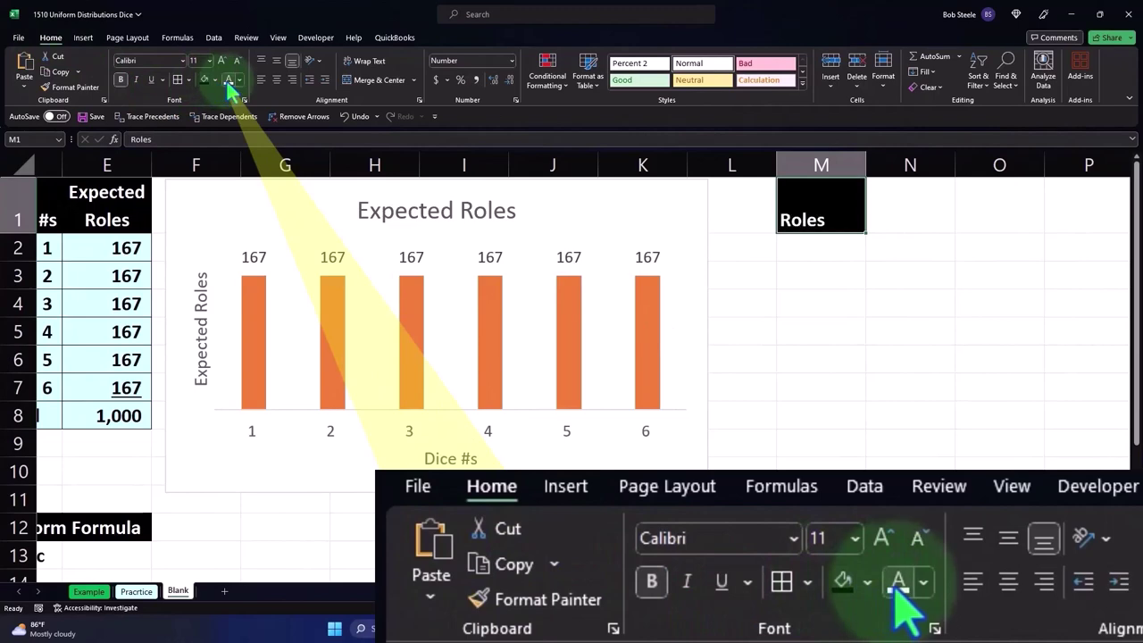
{"action": "left_click", "coordinate": [277, 79]}
{"action": "left_click", "coordinate": [809, 253]}
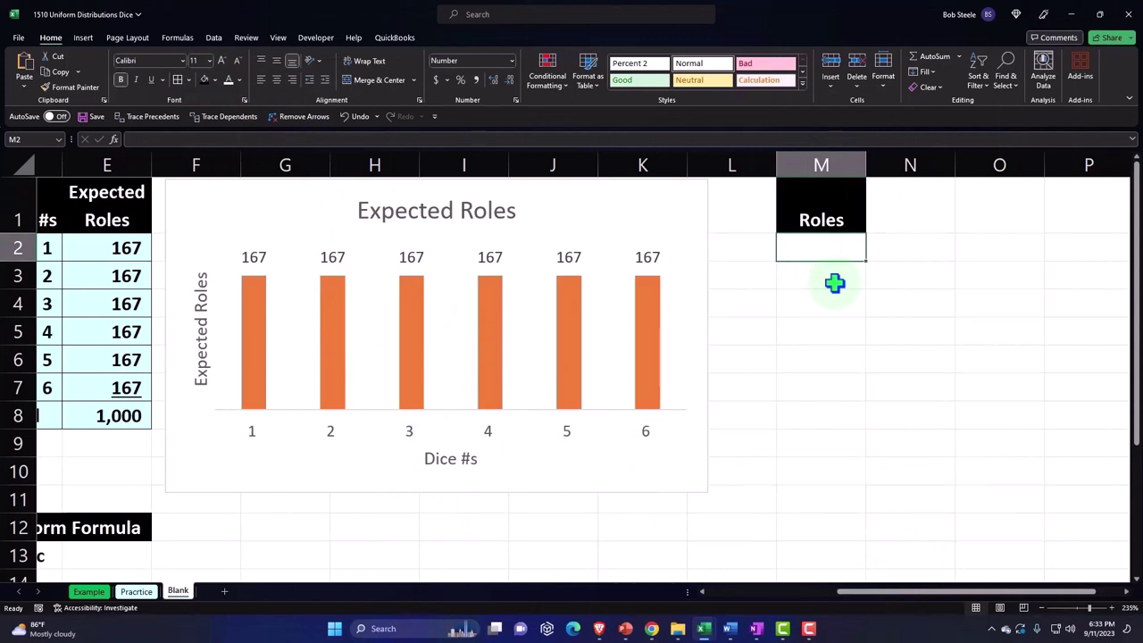
Enter =RANDBETWEEN(1,6) in M2 to simulate one dice roll
{"action": "type", "text": "=r"}
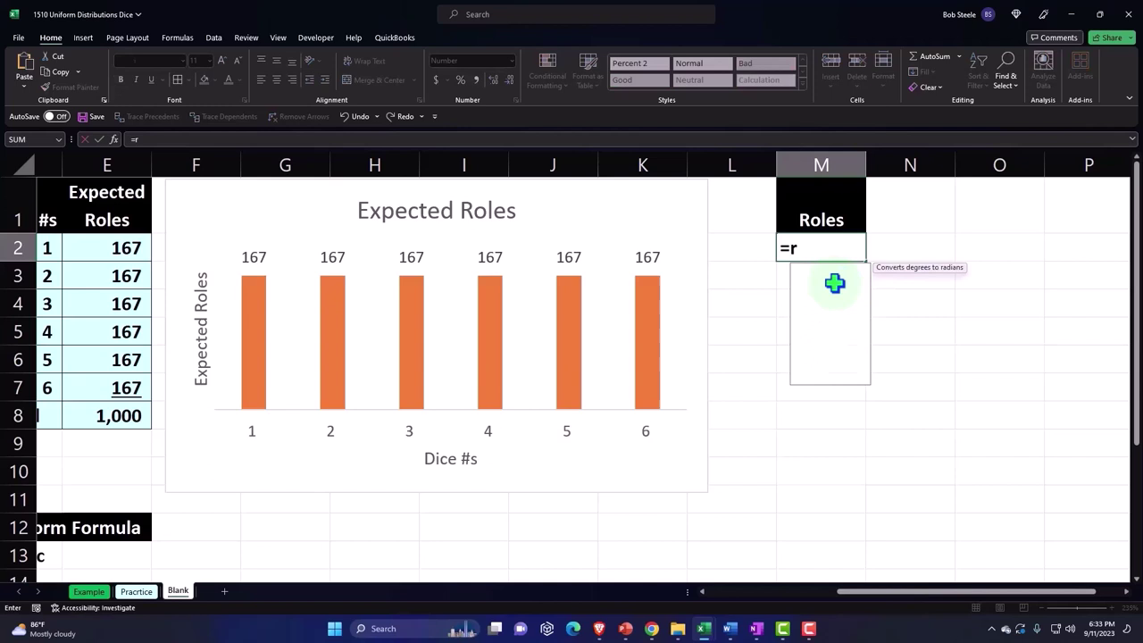
{"action": "type", "text": "and"}
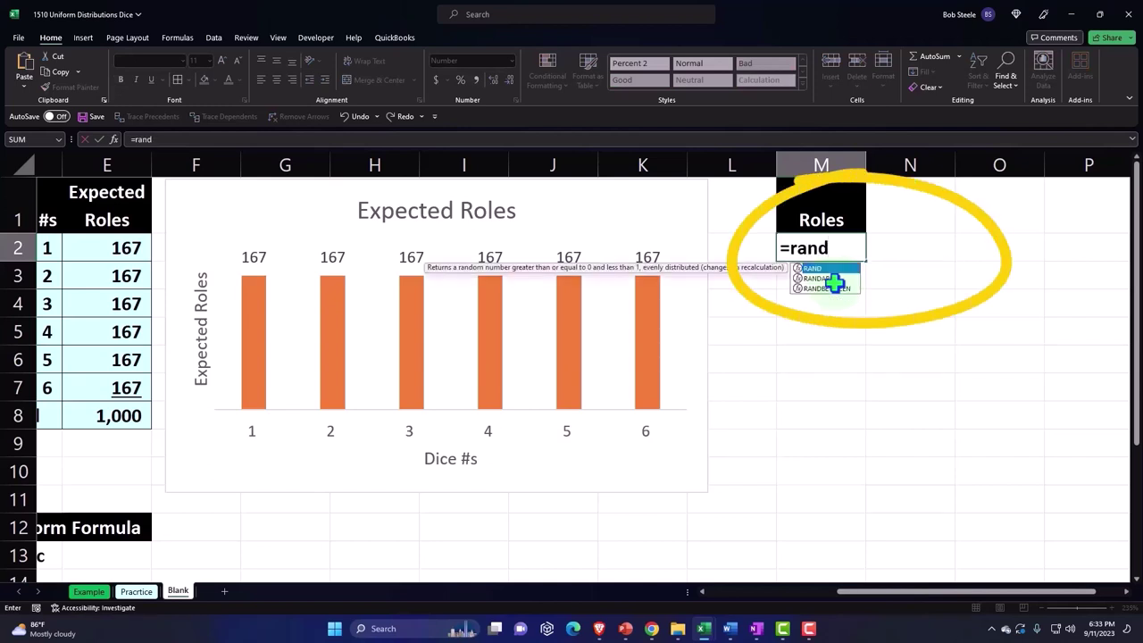
{"action": "type", "text": "b"}
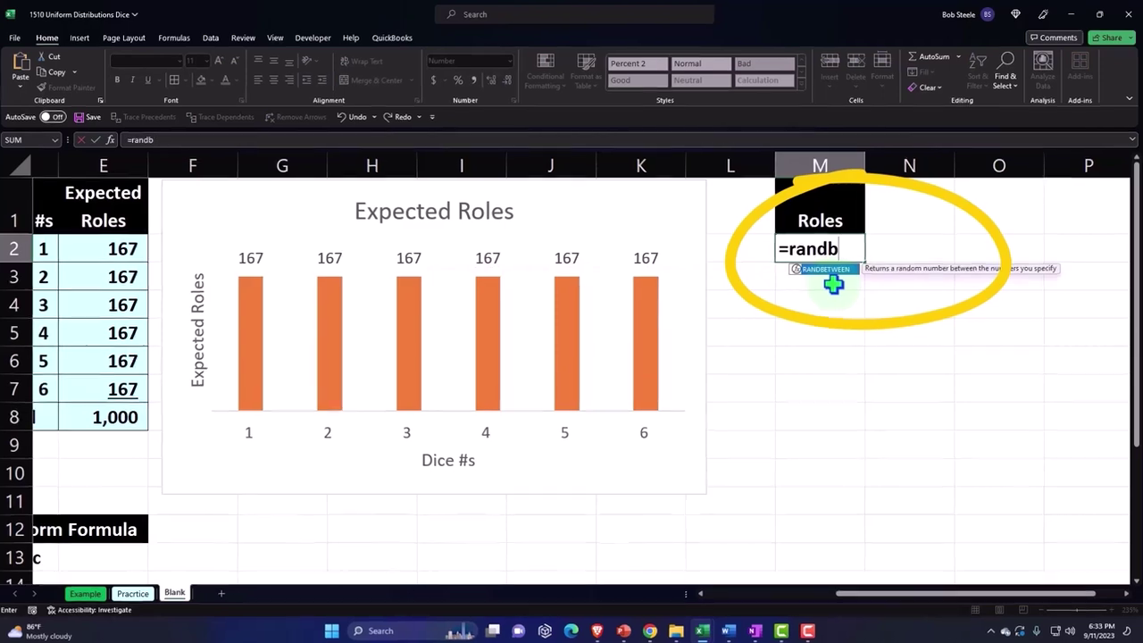
{"action": "key", "text": "Tab"}
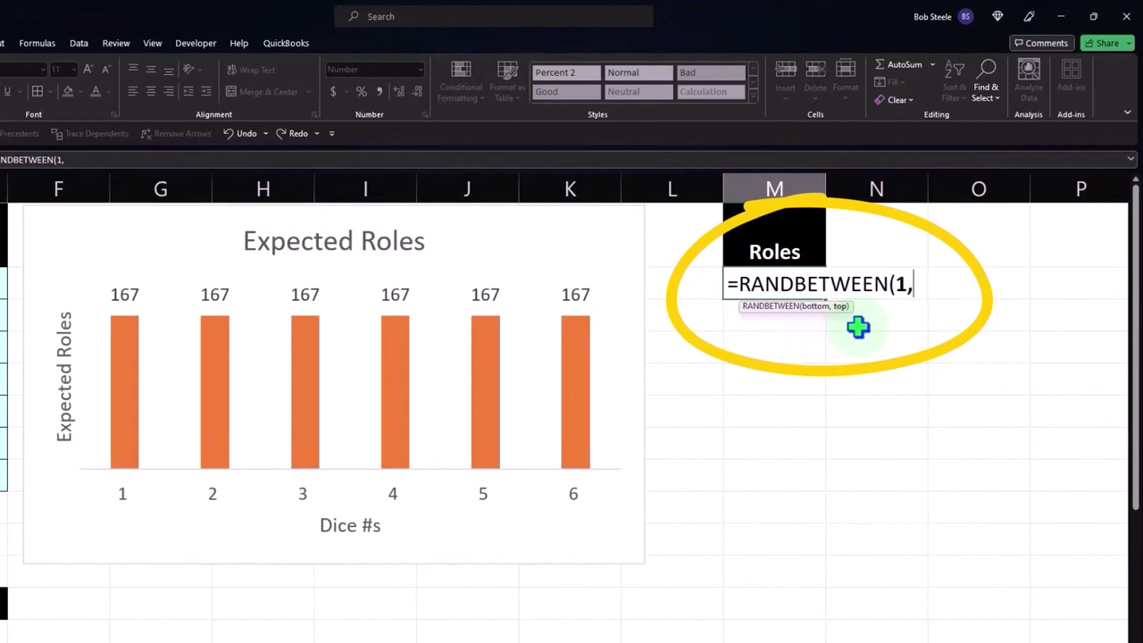
{"action": "type", "text": "1,6)"}
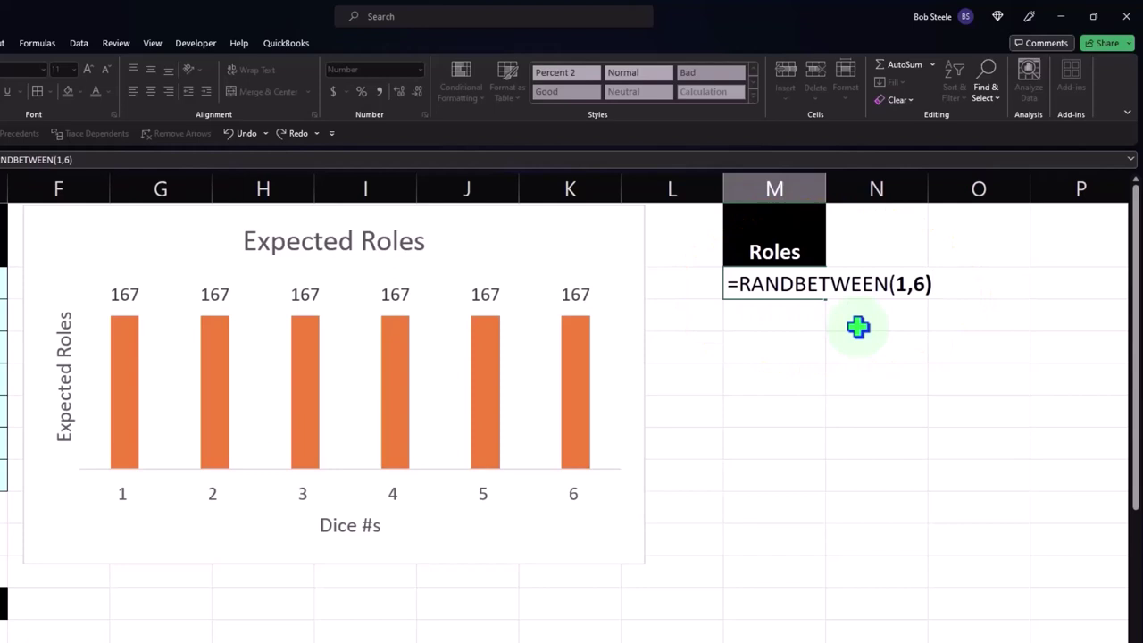
{"action": "key", "text": "Return"}
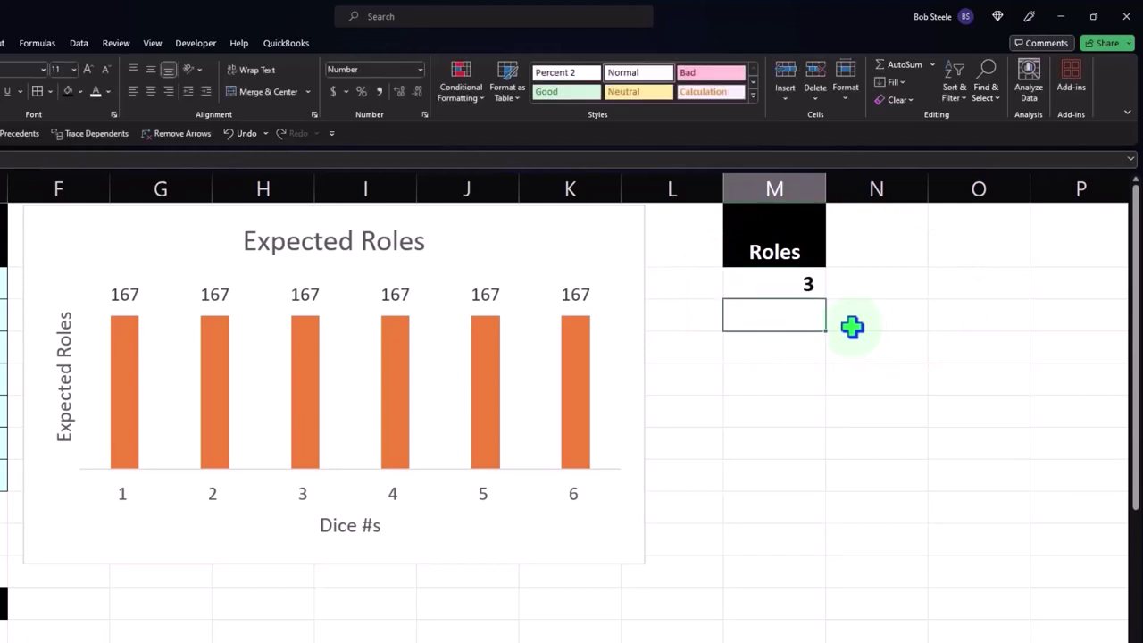
{"action": "left_click", "coordinate": [813, 293]}
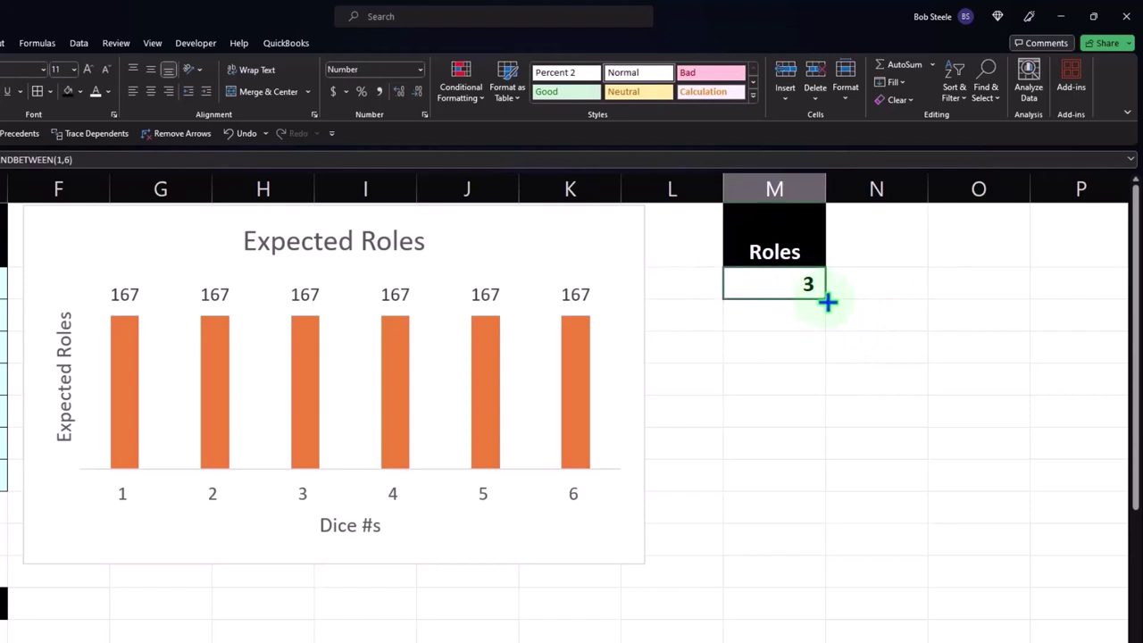
Fill the RANDBETWEEN(1,6) formula from M2 down to M1001 for 1,000 rolls
{"action": "left_click_drag", "start_coordinate": [828, 302], "coordinate": [827, 413]}
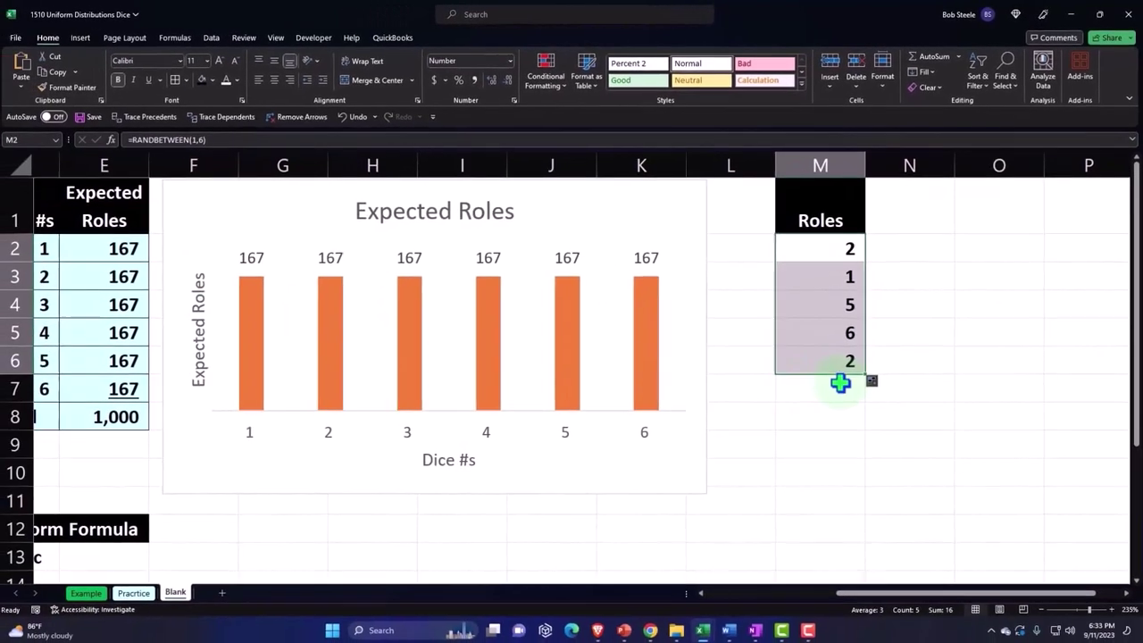
{"action": "left_click_drag", "start_coordinate": [866, 376], "coordinate": [824, 265]}
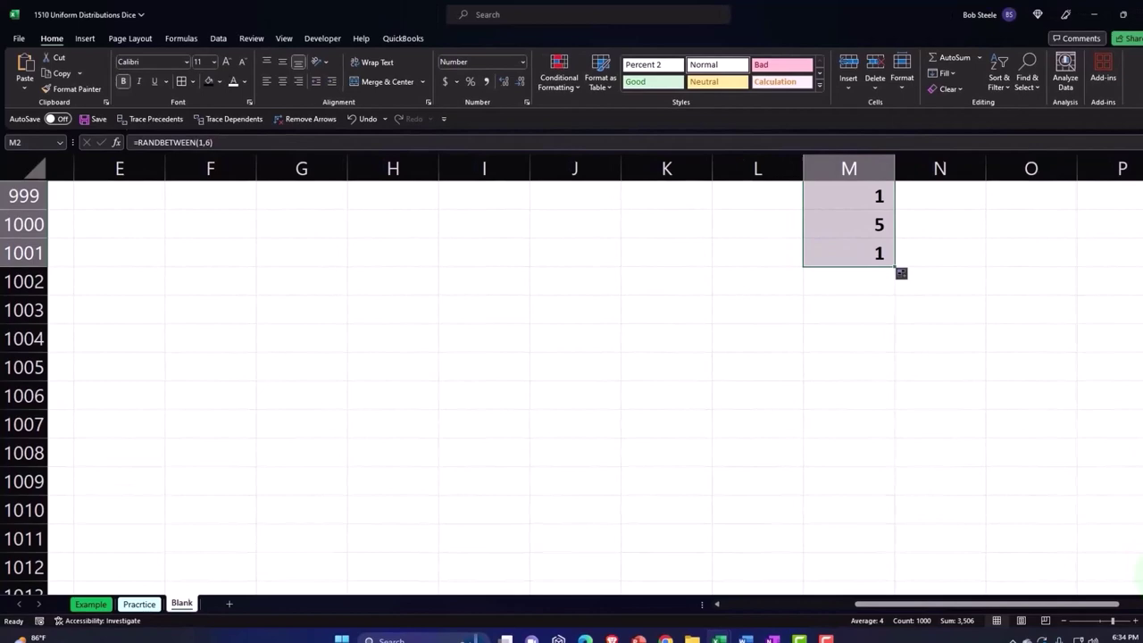
{"action": "key", "text": "ctrl+BackSpace"}
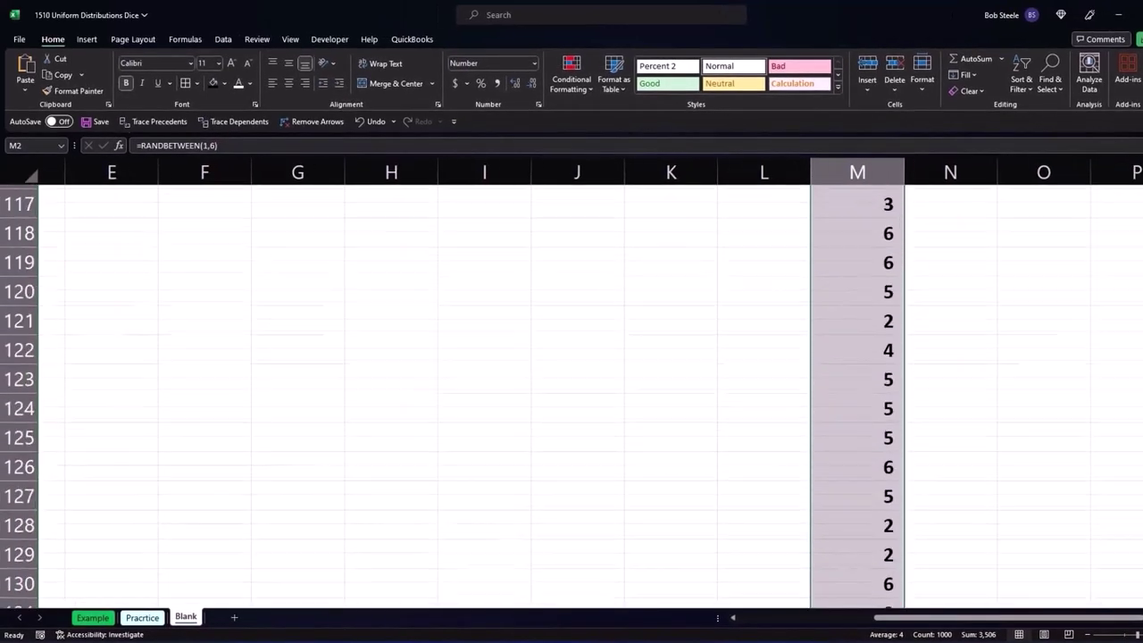
Narrow column M to fit the roll values
{"action": "left_click", "coordinate": [975, 260]}
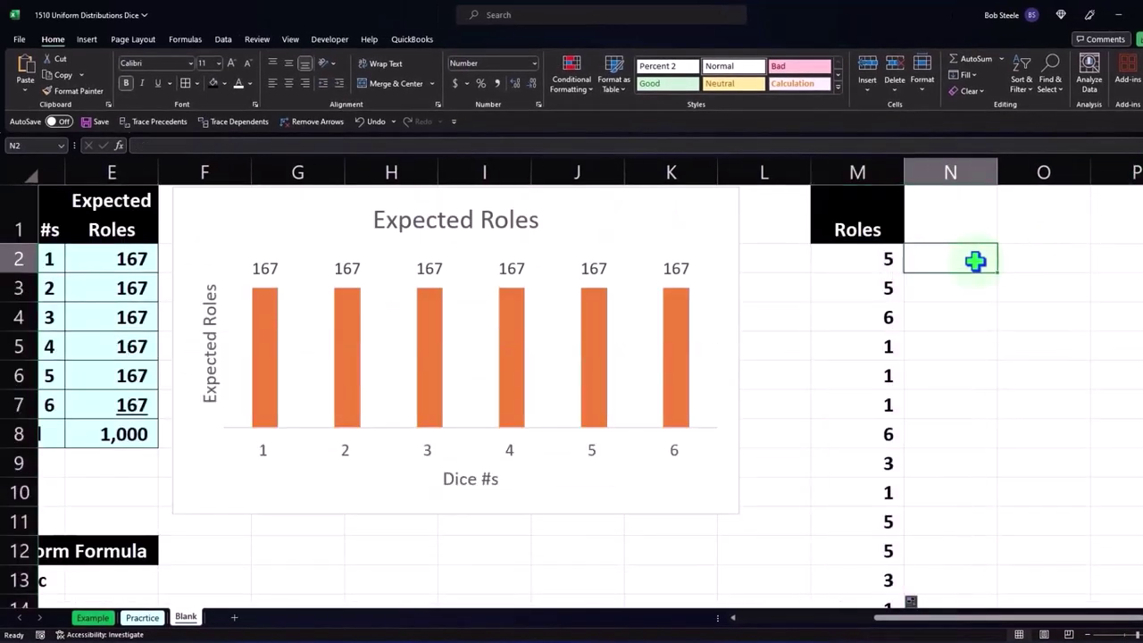
{"action": "key", "text": "Right"}
{"action": "key", "text": "Right"}
{"action": "key", "text": "Right"}
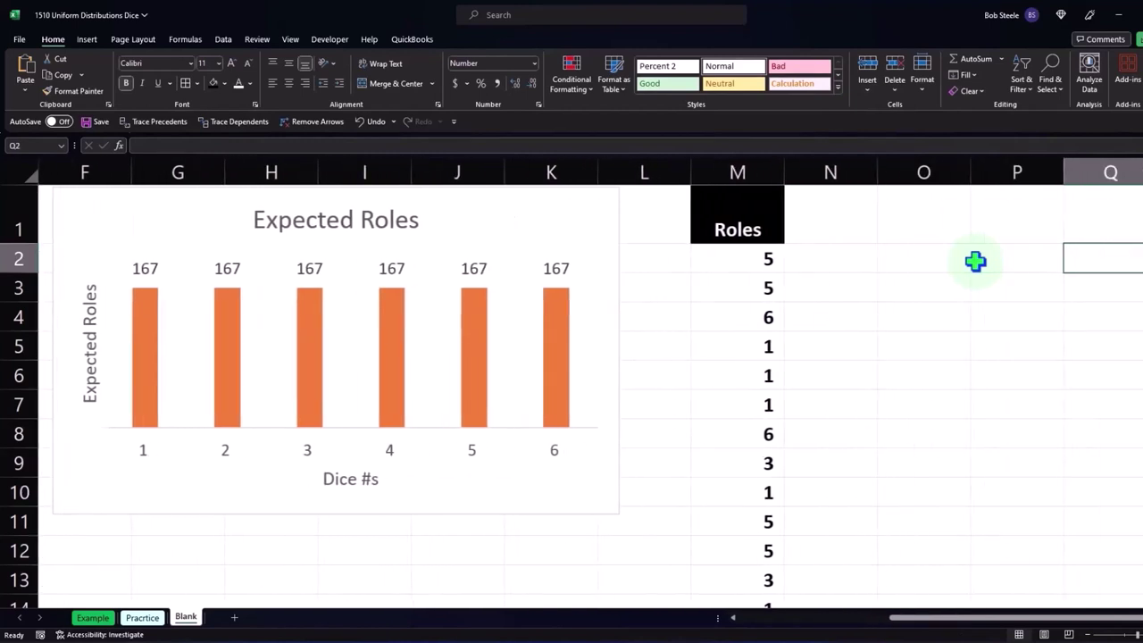
{"action": "left_click_drag", "start_coordinate": [784, 176], "coordinate": [757, 173]}
{"action": "left_click", "coordinate": [803, 225]}
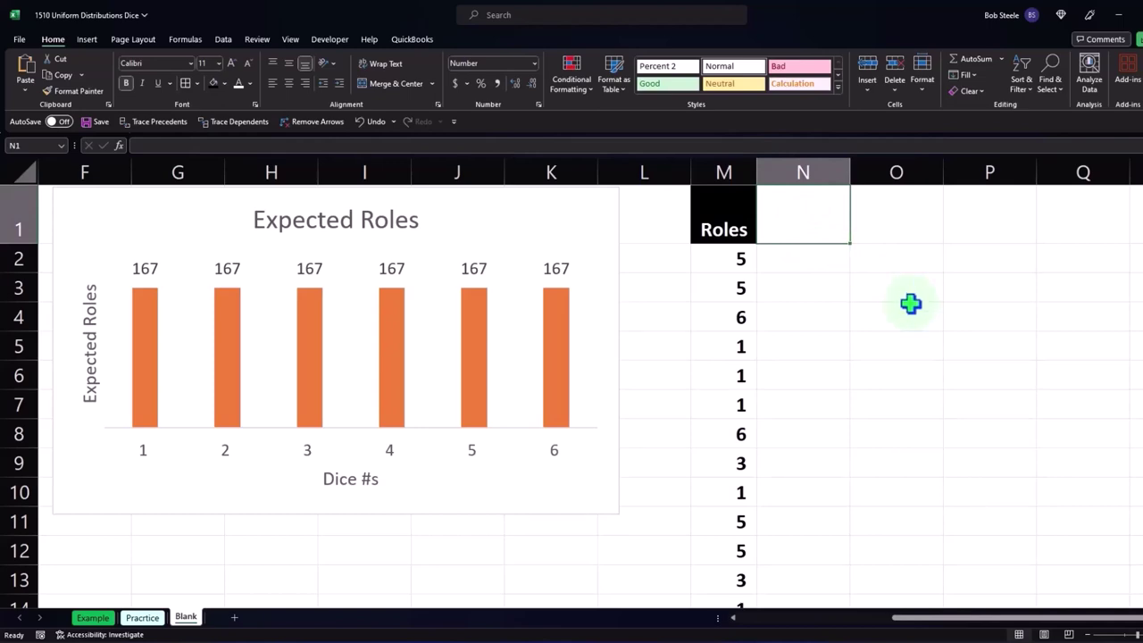
Re-enter the formulas in M3 and M5 so the rolls recalculate
{"action": "double_click", "coordinate": [726, 282]}
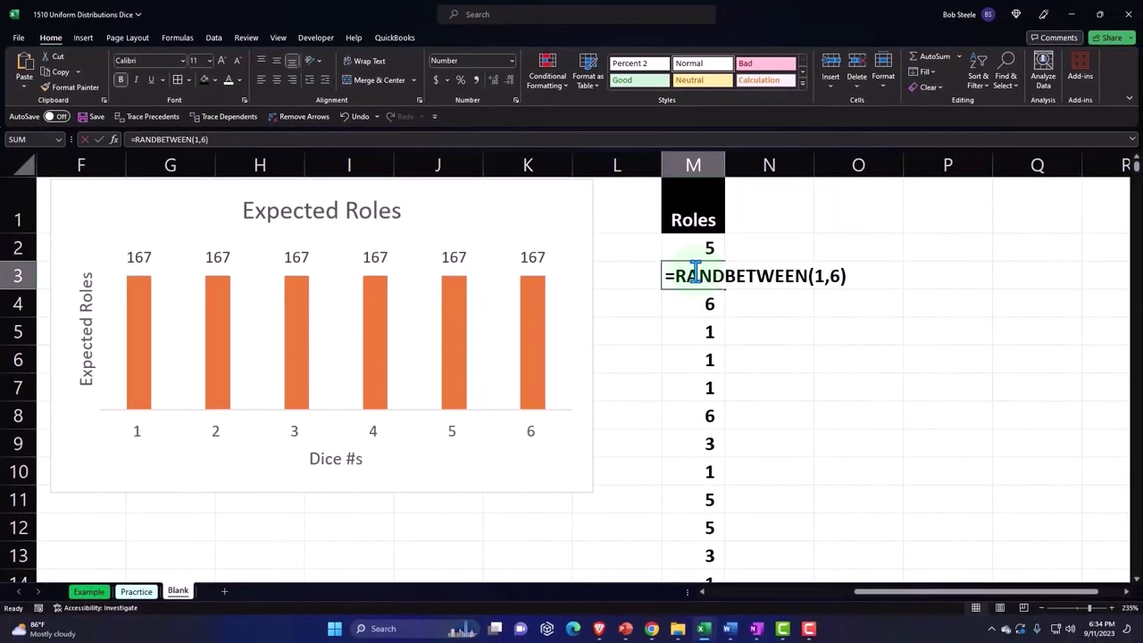
{"action": "key", "text": "Return"}
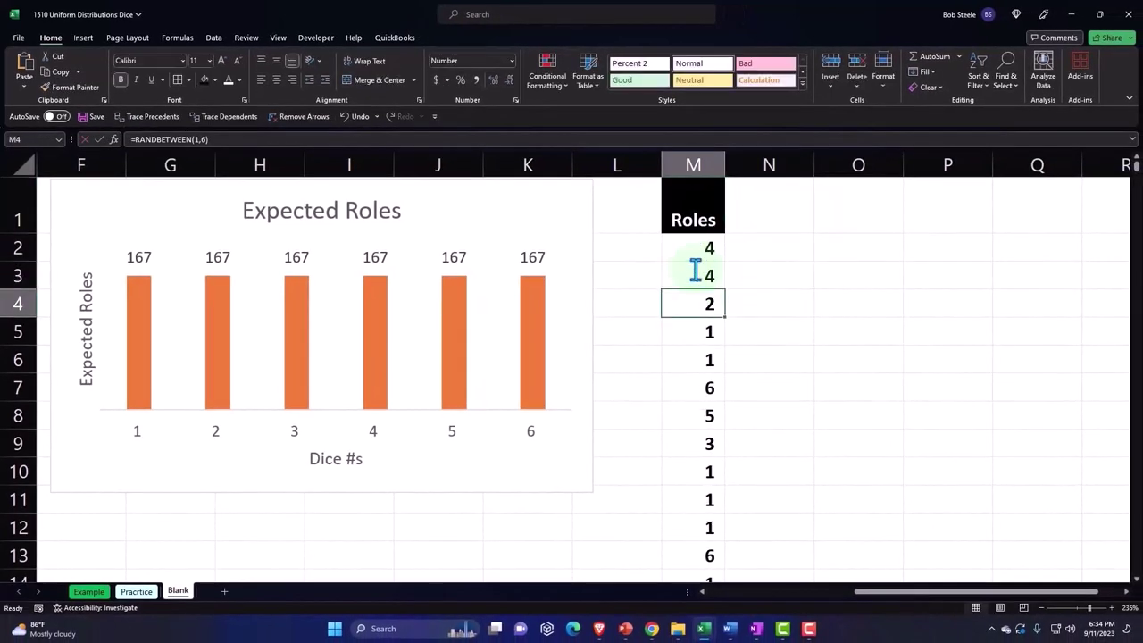
{"action": "left_click", "coordinate": [706, 327]}
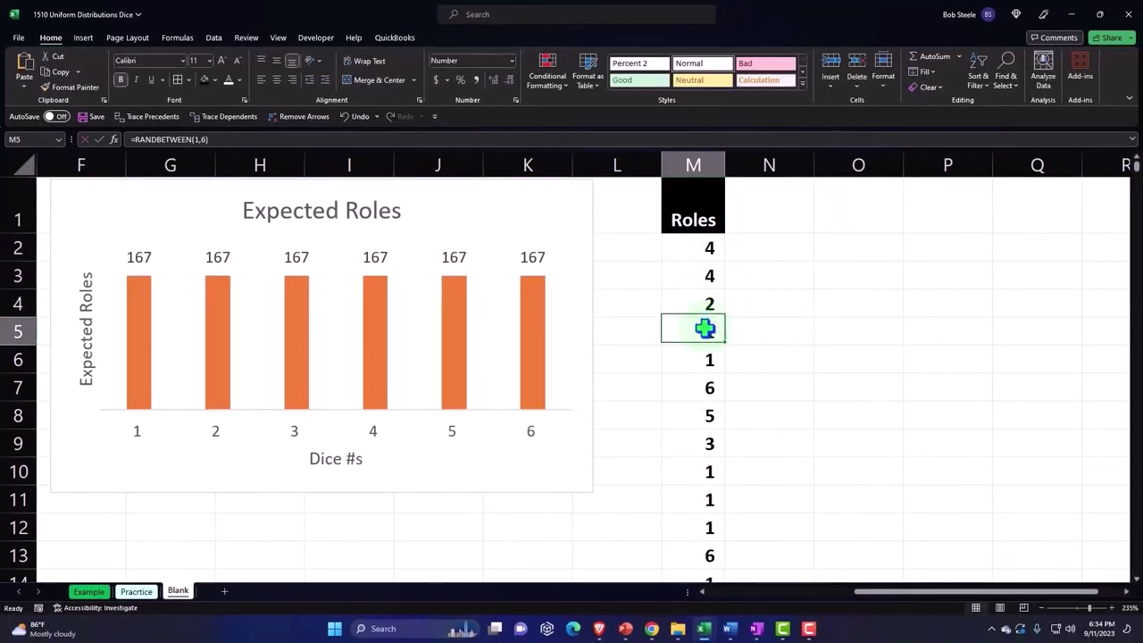
{"action": "double_click", "coordinate": [707, 329]}
{"action": "key", "text": "Return"}
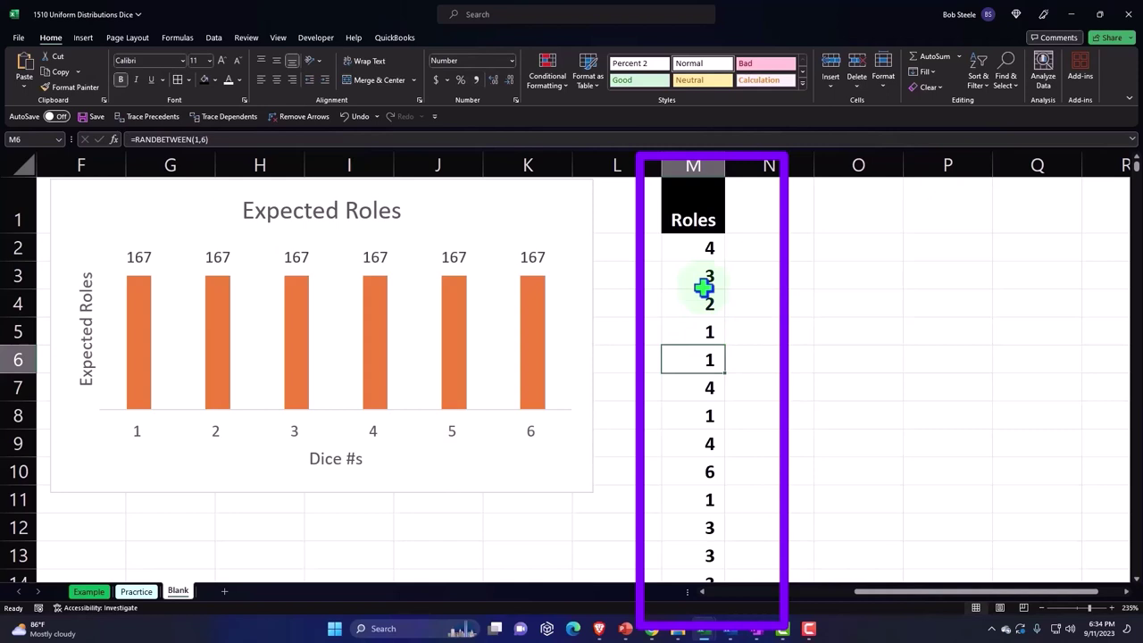
Copy column M and paste it into column O as values only
{"action": "left_click", "coordinate": [694, 163]}
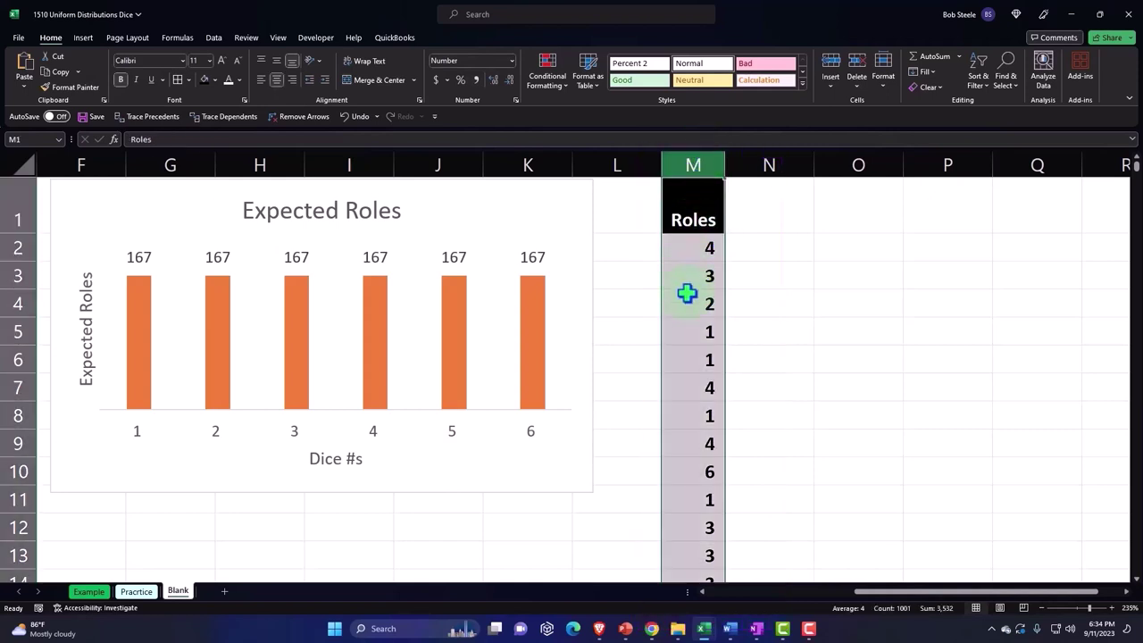
{"action": "right_click", "coordinate": [684, 294]}
{"action": "left_click", "coordinate": [704, 352]}
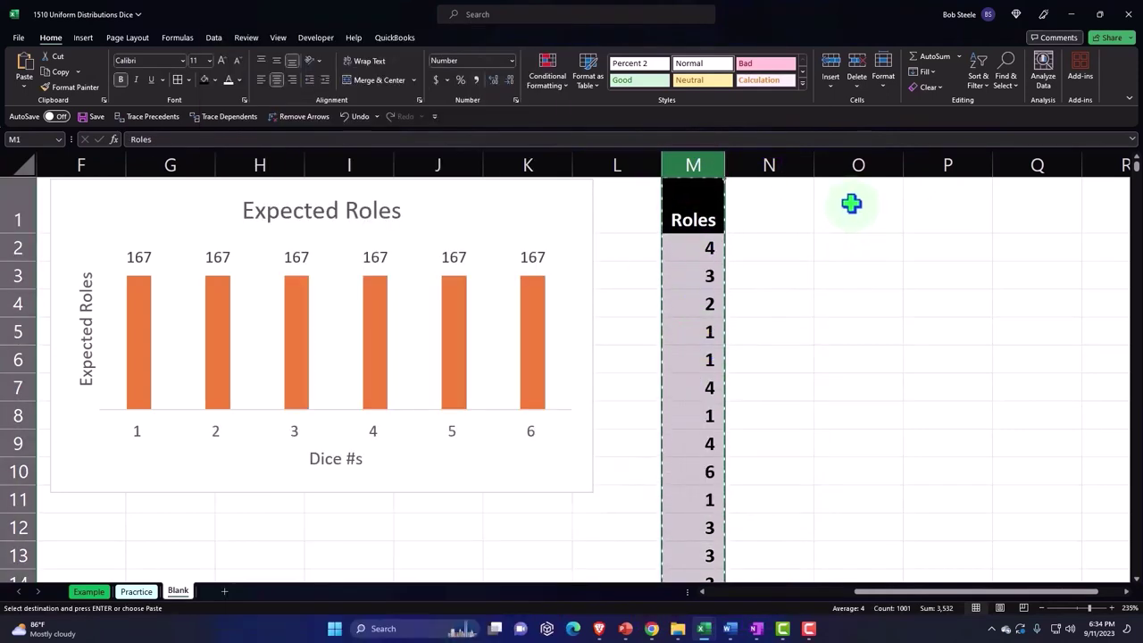
{"action": "left_click", "coordinate": [851, 203]}
{"action": "right_click", "coordinate": [851, 203]}
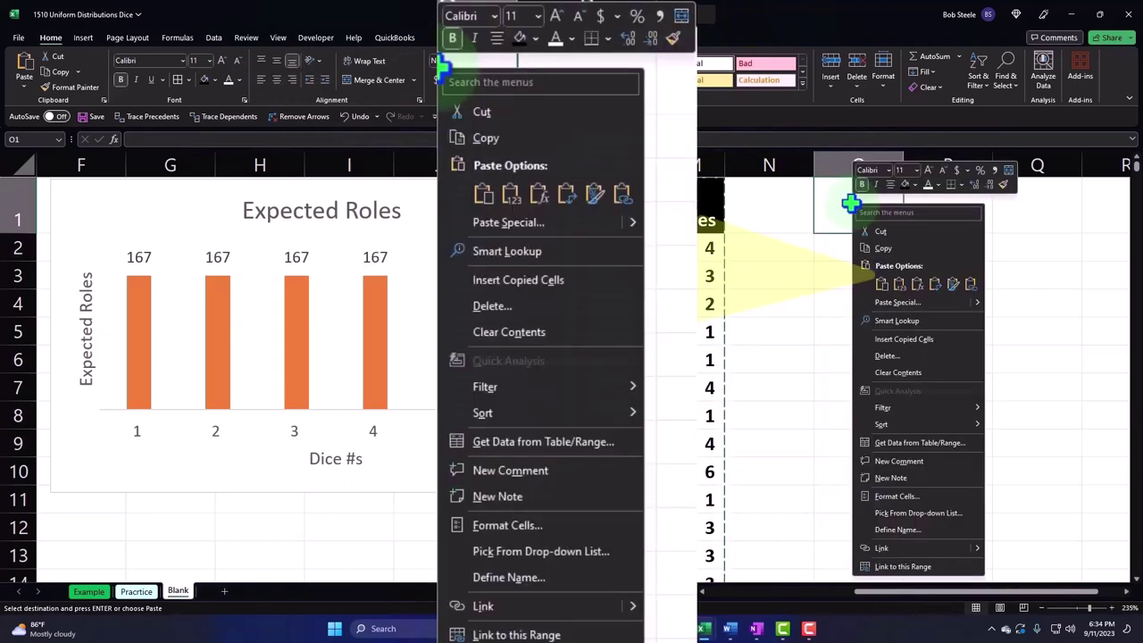
{"action": "left_click", "coordinate": [898, 285]}
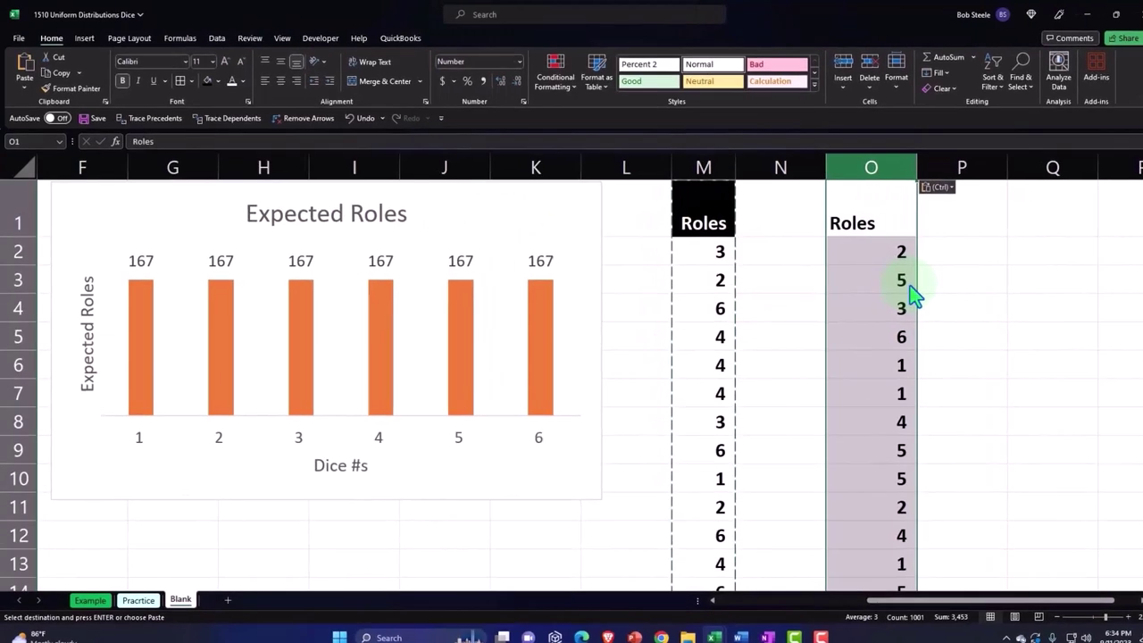
Re-enter O3 and O5 to confirm the pasted rolls stay fixed
{"action": "double_click", "coordinate": [906, 293]}
{"action": "key", "text": "Return"}
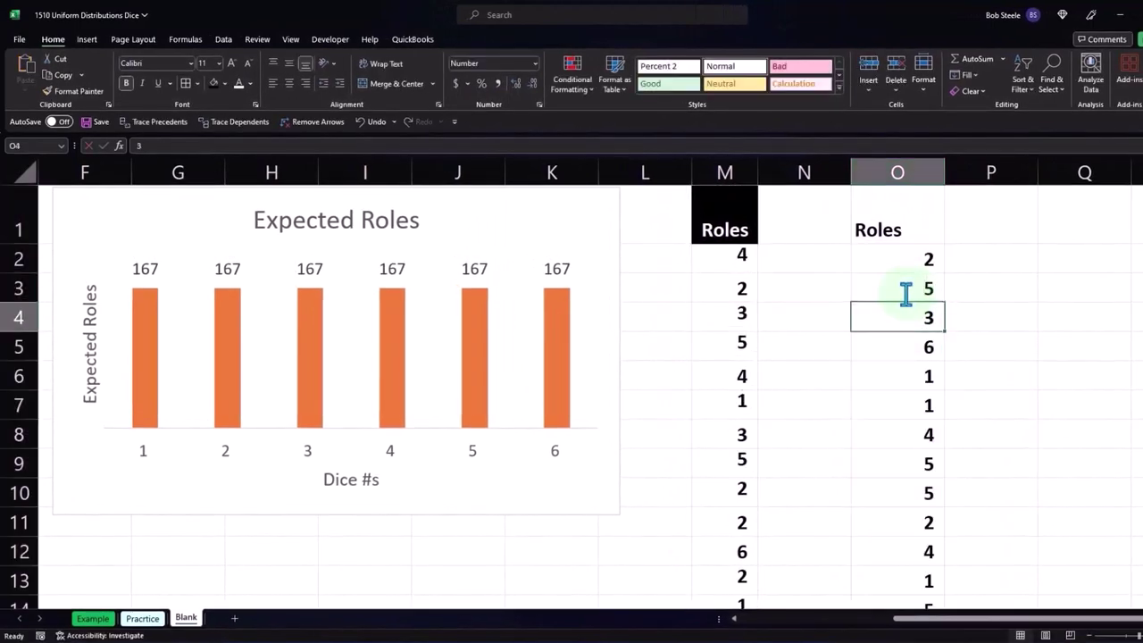
{"action": "left_click", "coordinate": [895, 345]}
{"action": "double_click", "coordinate": [895, 342]}
{"action": "key", "text": "Return"}
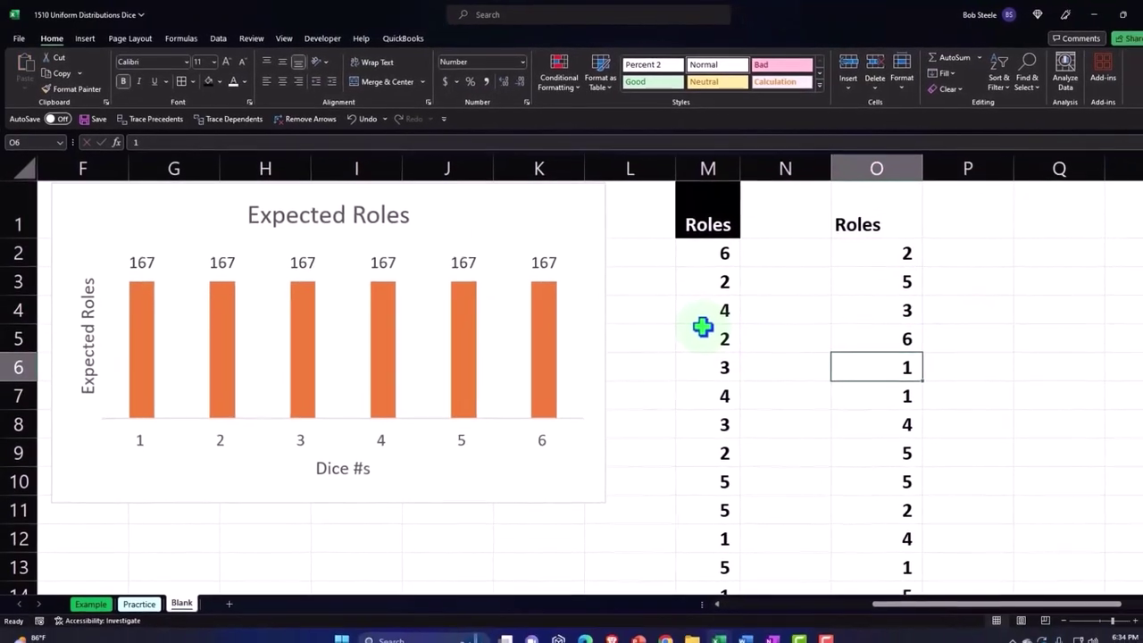
Give O1 a black fill with white text and narrow column O to match M
{"action": "left_click", "coordinate": [883, 207]}
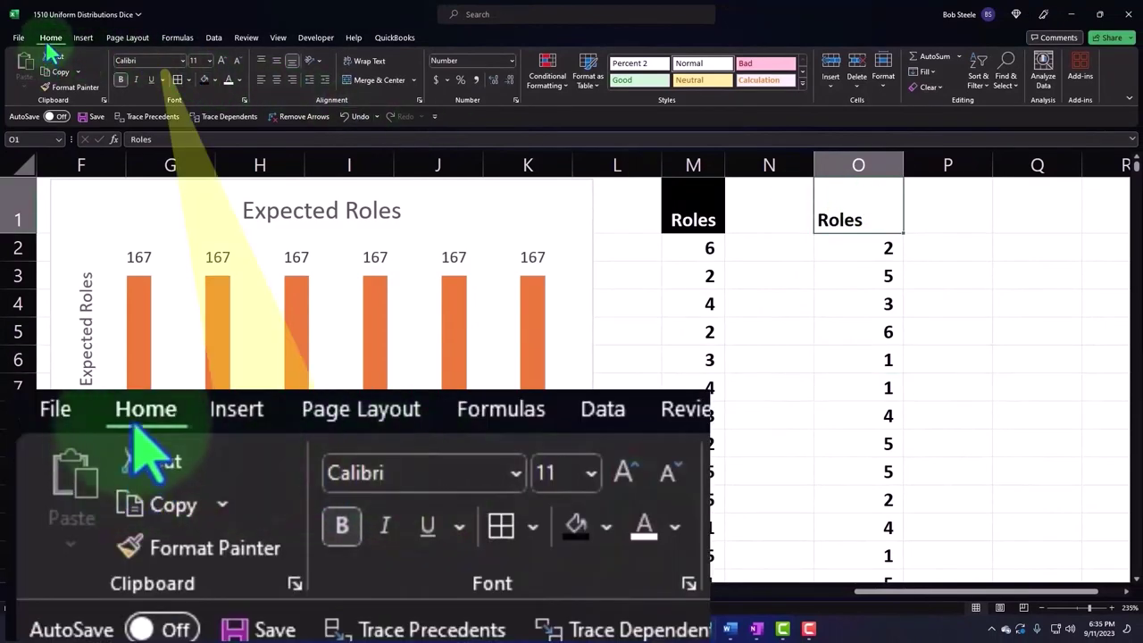
{"action": "left_click", "coordinate": [207, 82]}
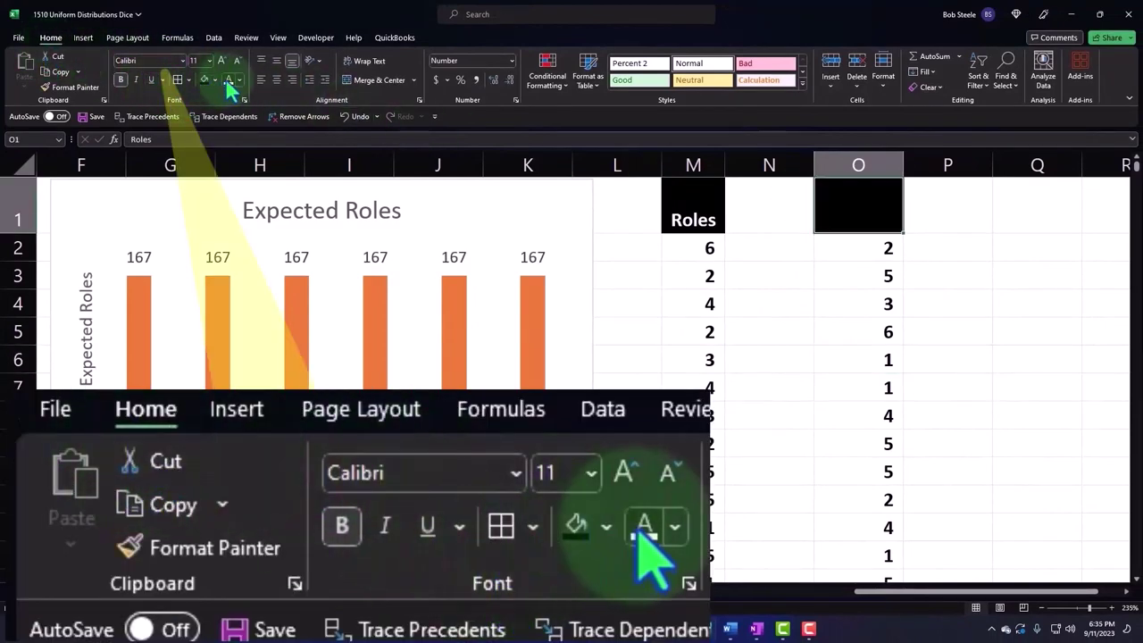
{"action": "left_click", "coordinate": [229, 82]}
{"action": "left_click", "coordinate": [818, 276]}
{"action": "left_click_drag", "start_coordinate": [905, 159], "coordinate": [875, 183]}
Move the cursor along rows 1–2 to the empty cell Q1
{"action": "left_click", "coordinate": [887, 239]}
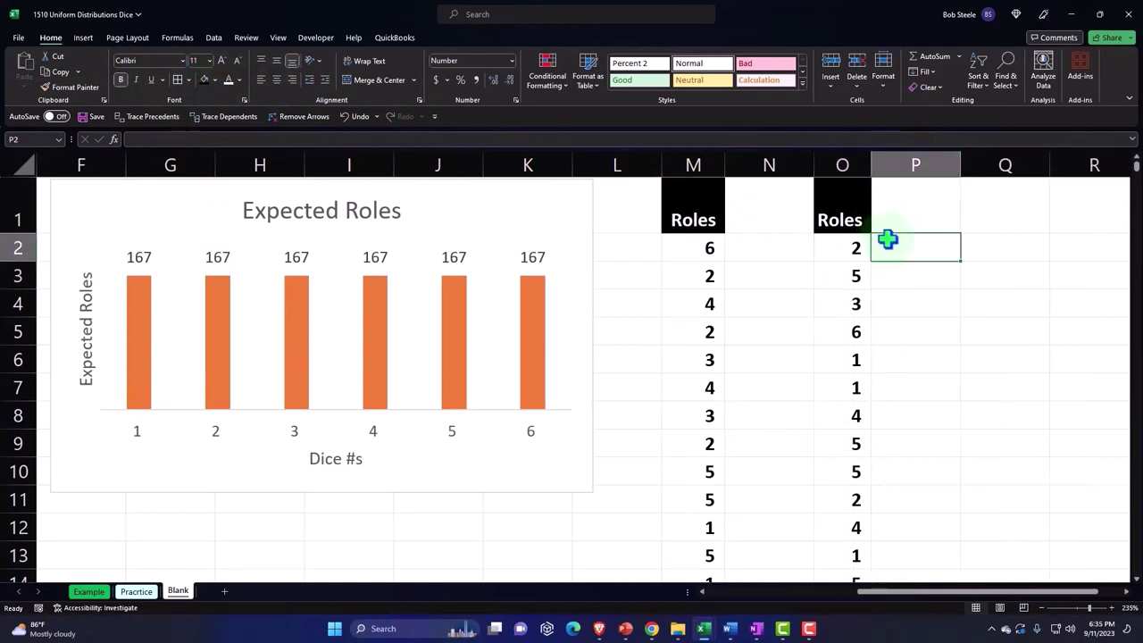
{"action": "key", "text": "Right"}
{"action": "key", "text": "Right"}
{"action": "key", "text": "Right"}
{"action": "key", "text": "Right"}
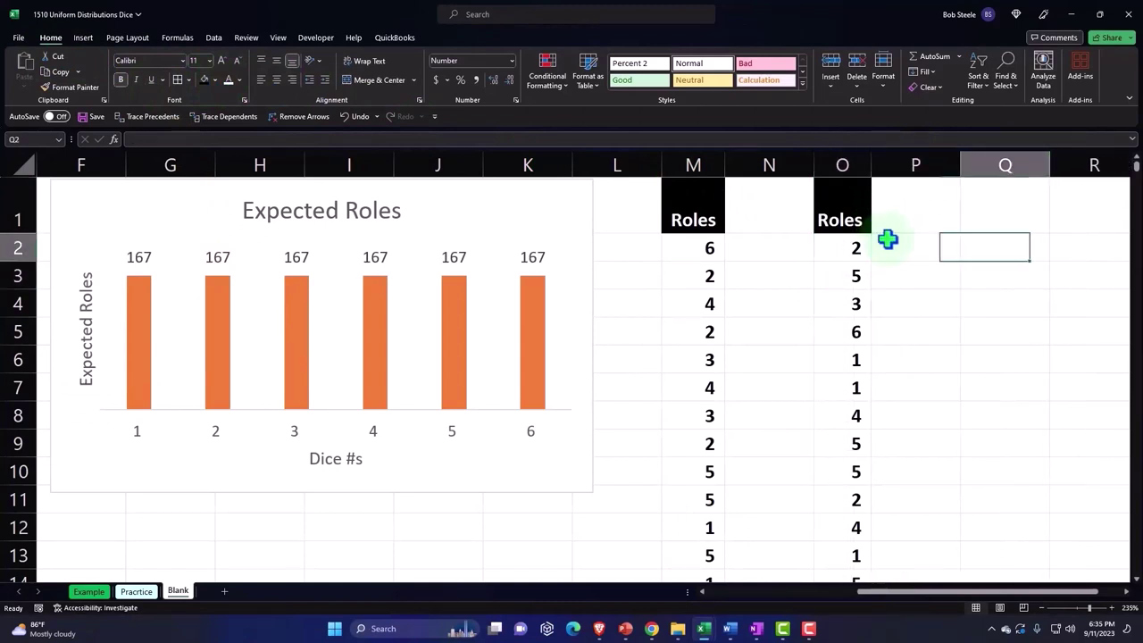
{"action": "key", "text": "Left"}
{"action": "key", "text": "Left"}
{"action": "key", "text": "Left"}
{"action": "key", "text": "Left"}
{"action": "key", "text": "Left"}
{"action": "key", "text": "Left"}
{"action": "key", "text": "Left"}
{"action": "key", "text": "Left"}
{"action": "key", "text": "Left"}
{"action": "key", "text": "Left"}
{"action": "key", "text": "Left"}
{"action": "key", "text": "Left"}
{"action": "key", "text": "Left"}
{"action": "key", "text": "Left"}
{"action": "key", "text": "Left"}
{"action": "key", "text": "Left"}
{"action": "key", "text": "Left"}
{"action": "key", "text": "Left"}
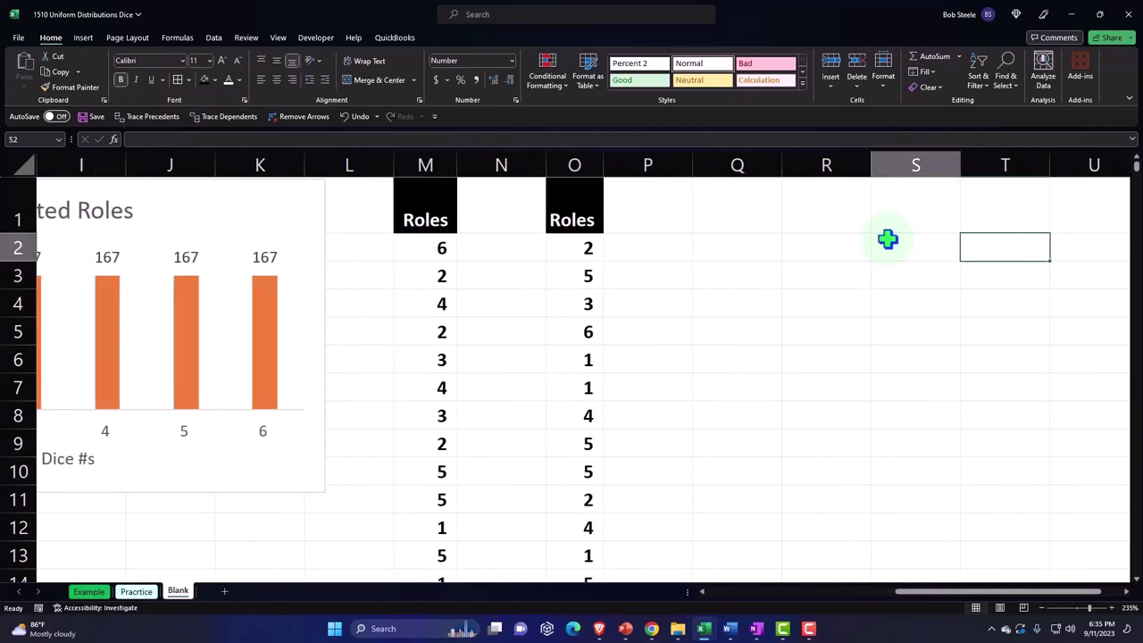
{"action": "key", "text": "Right"}
{"action": "key", "text": "Up"}
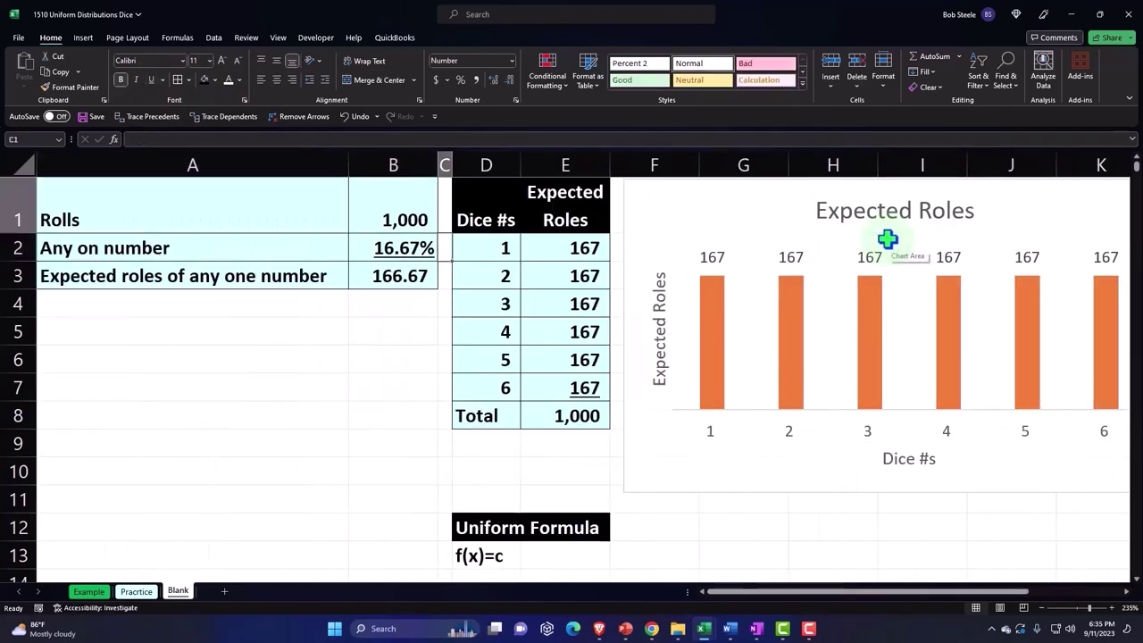
{"action": "key", "text": "Right"}
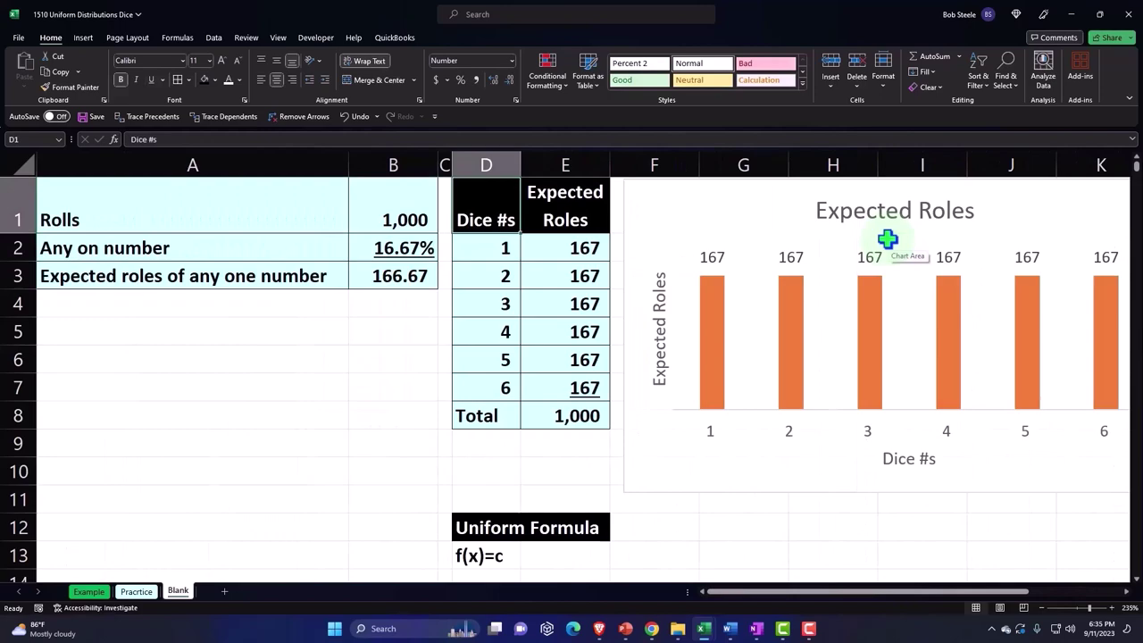
{"action": "key", "text": "Right"}
{"action": "key", "text": "Right"}
{"action": "key", "text": "Right"}
{"action": "key", "text": "Right"}
{"action": "key", "text": "Right"}
{"action": "key", "text": "Right"}
{"action": "key", "text": "Right"}
{"action": "key", "text": "Right"}
{"action": "key", "text": "Right"}
{"action": "key", "text": "Right"}
{"action": "key", "text": "Right"}
{"action": "key", "text": "Right"}
{"action": "key", "text": "Right"}
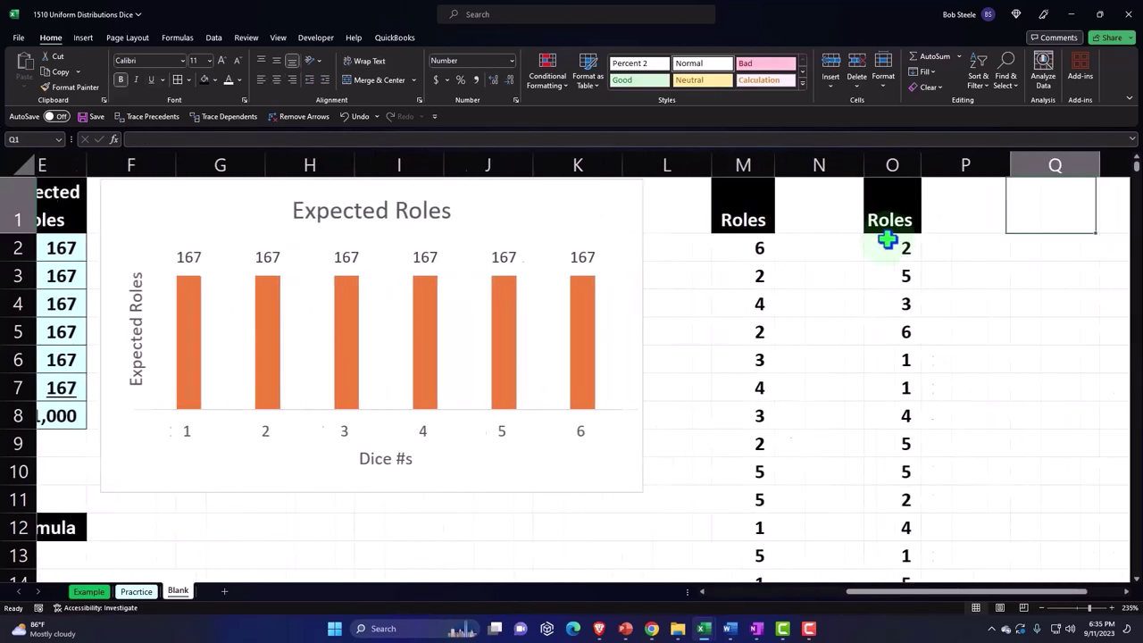
{"action": "key", "text": "Right"}
{"action": "key", "text": "Right"}
{"action": "key", "text": "Right"}
{"action": "key", "text": "Left"}
{"action": "key", "text": "Left"}
{"action": "key", "text": "Left"}
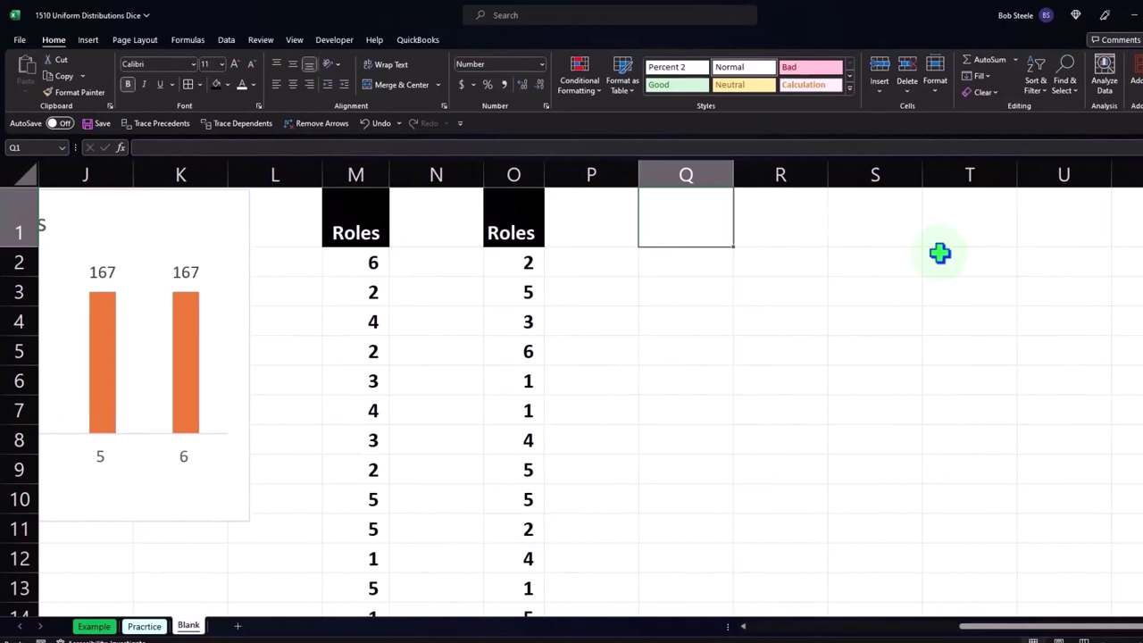
Link Q1 to the Dice #s header with =D1 and fill it across Q1:R8
{"action": "type", "text": "="}
{"action": "key", "text": "Left"}
{"action": "key", "text": "Left"}
{"action": "key", "text": "Left"}
{"action": "key", "text": "Left"}
{"action": "key", "text": "Left"}
{"action": "key", "text": "Left"}
{"action": "key", "text": "Left"}
{"action": "key", "text": "Left"}
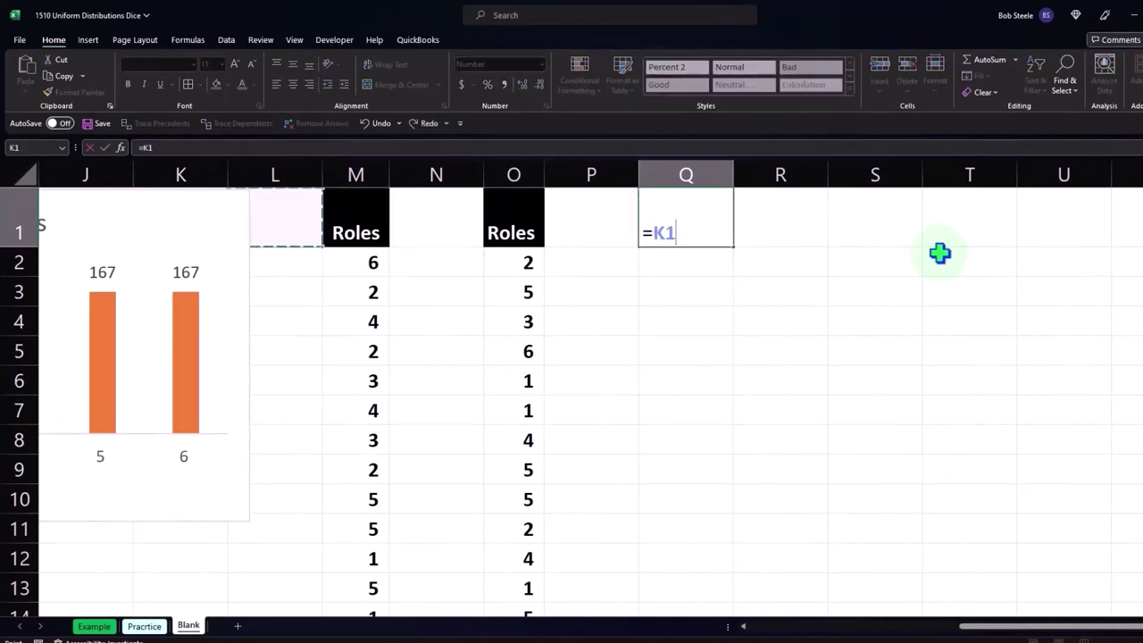
{"action": "key", "text": "Left"}
{"action": "key", "text": "Left"}
{"action": "key", "text": "Left"}
{"action": "key", "text": "Left"}
{"action": "key", "text": "Left"}
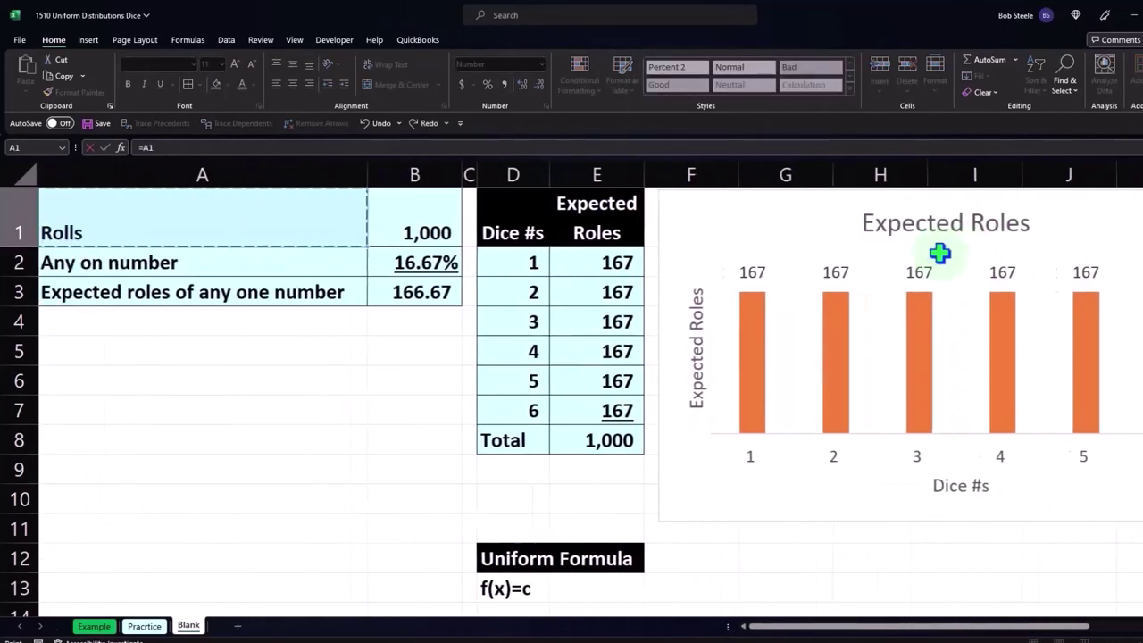
{"action": "key", "text": "Return"}
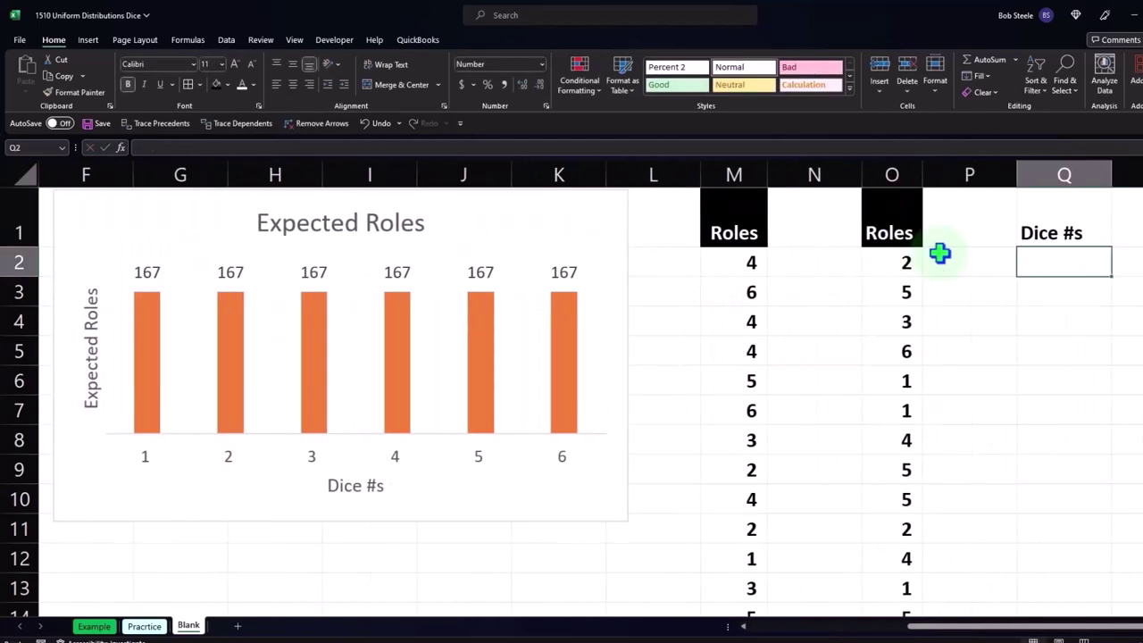
{"action": "key", "text": "Right"}
{"action": "key", "text": "Right"}
{"action": "key", "text": "Right"}
{"action": "key", "text": "Right"}
{"action": "left_click", "coordinate": [728, 234]}
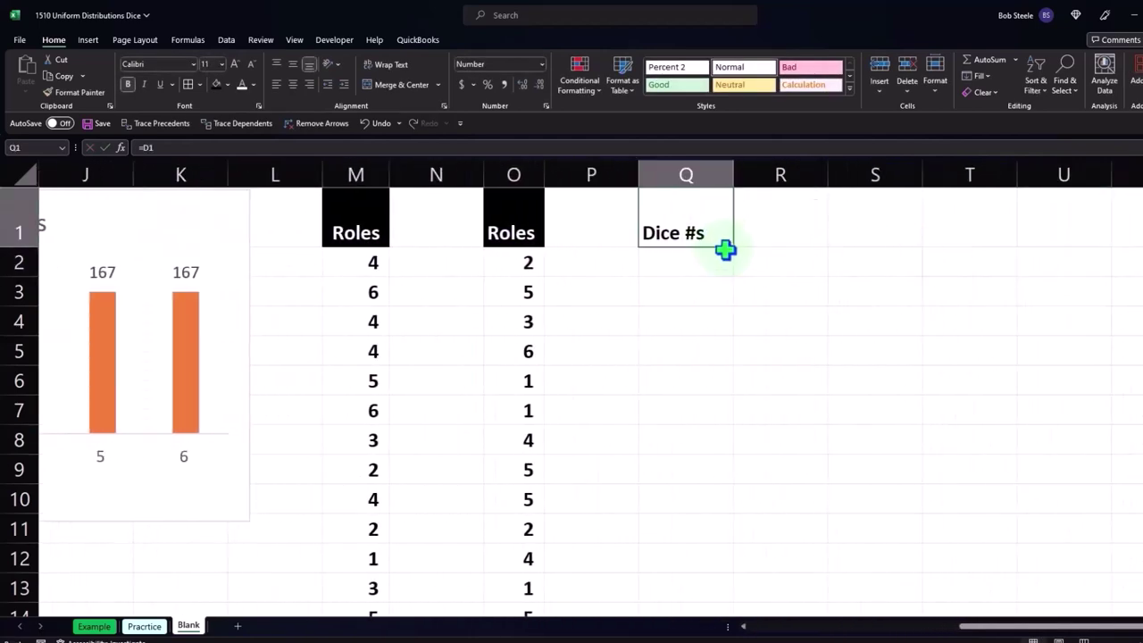
{"action": "left_click_drag", "start_coordinate": [733, 246], "coordinate": [792, 453]}
Check that R2 references E2 and shows 167
{"action": "left_click", "coordinate": [819, 330]}
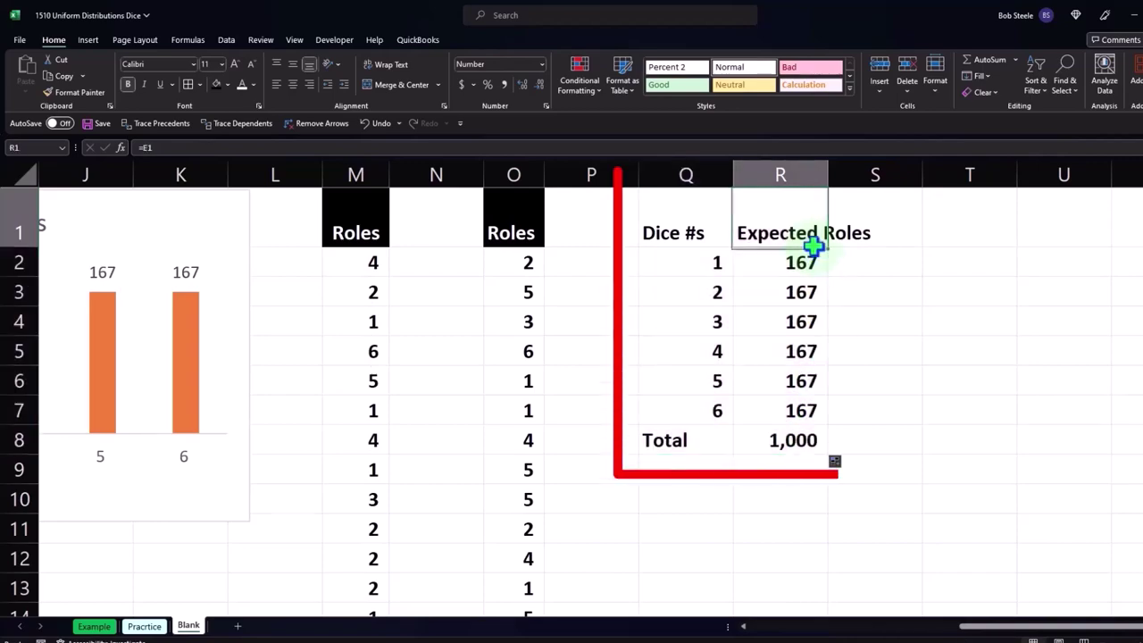
{"action": "double_click", "coordinate": [799, 265]}
{"action": "key", "text": "Return"}
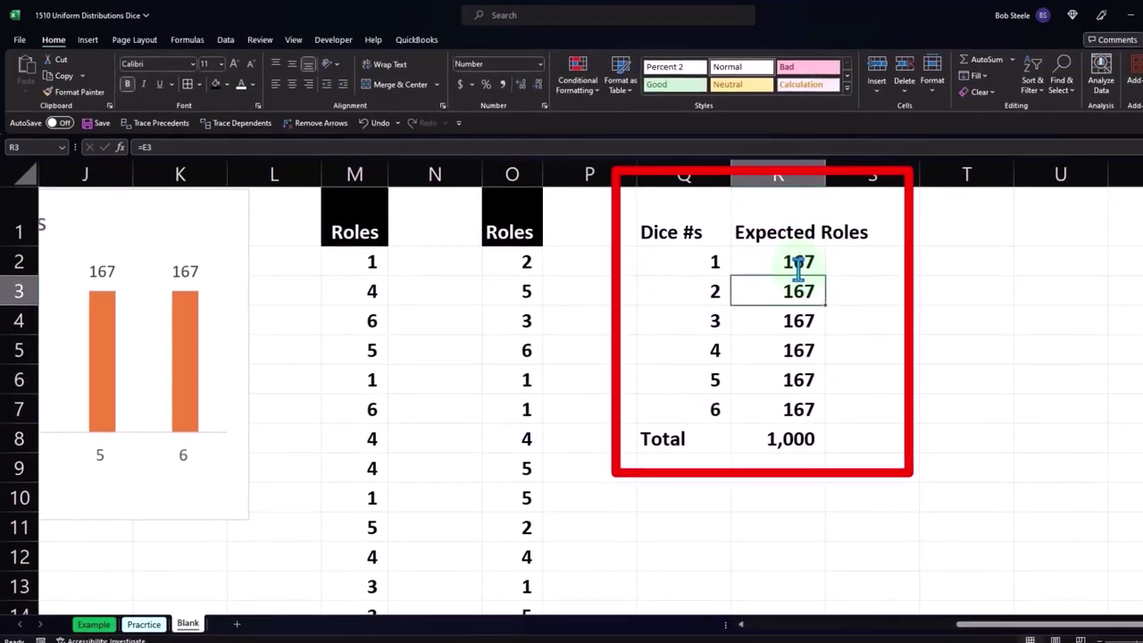
Format Q1:R1 with a black fill, white font, wrapped and centred text
{"action": "left_click_drag", "start_coordinate": [658, 202], "coordinate": [702, 204]}
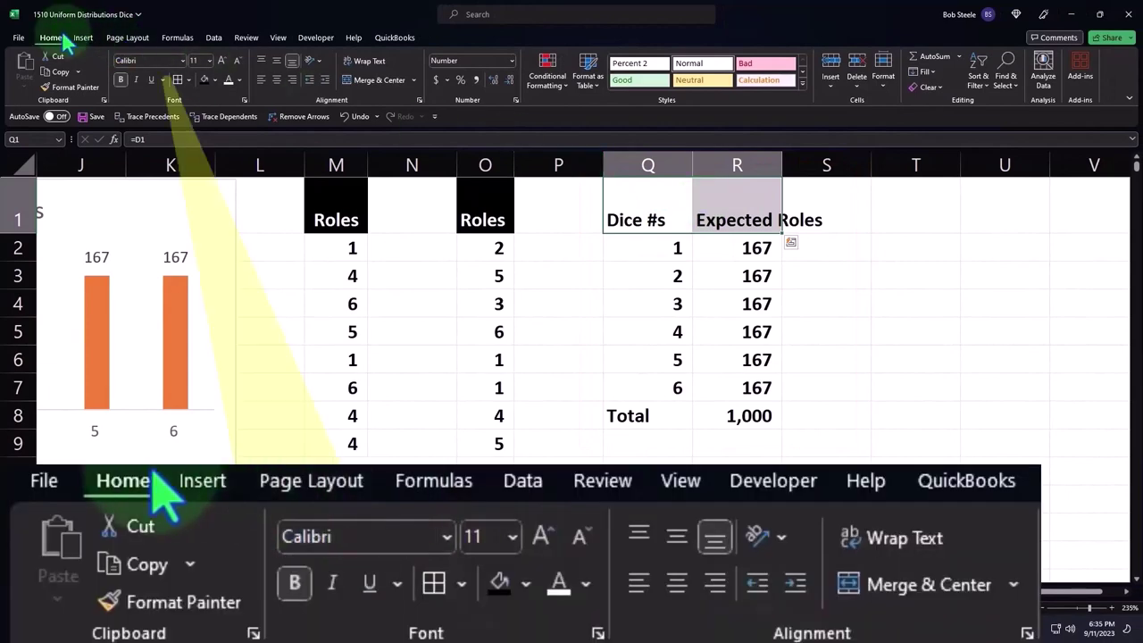
{"action": "left_click", "coordinate": [205, 80]}
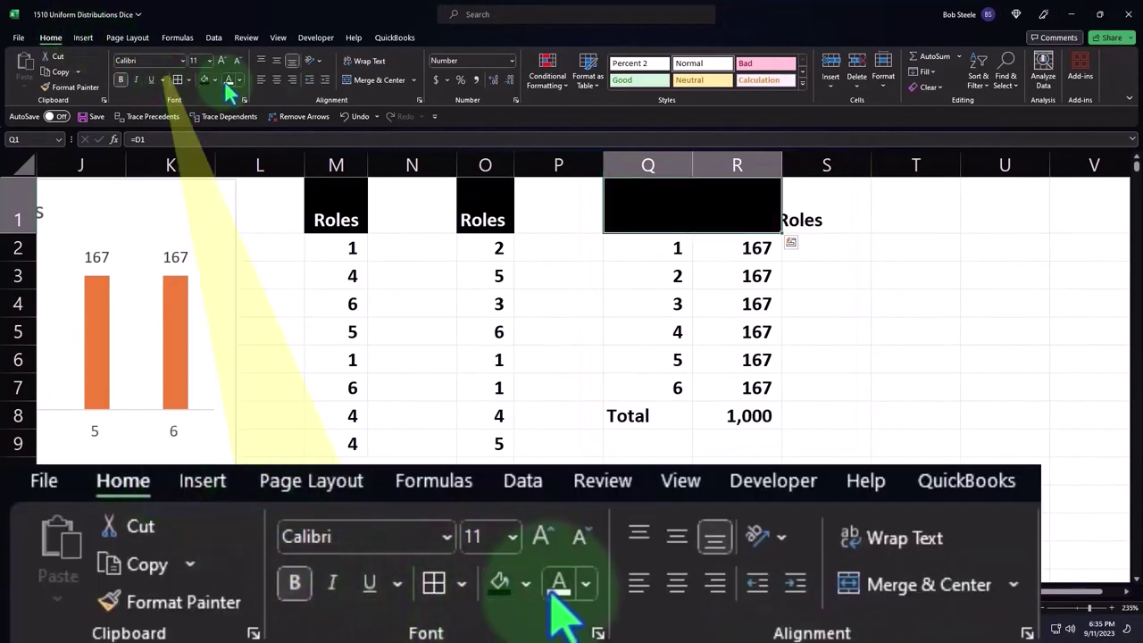
{"action": "left_click", "coordinate": [229, 81]}
{"action": "left_click", "coordinate": [361, 61]}
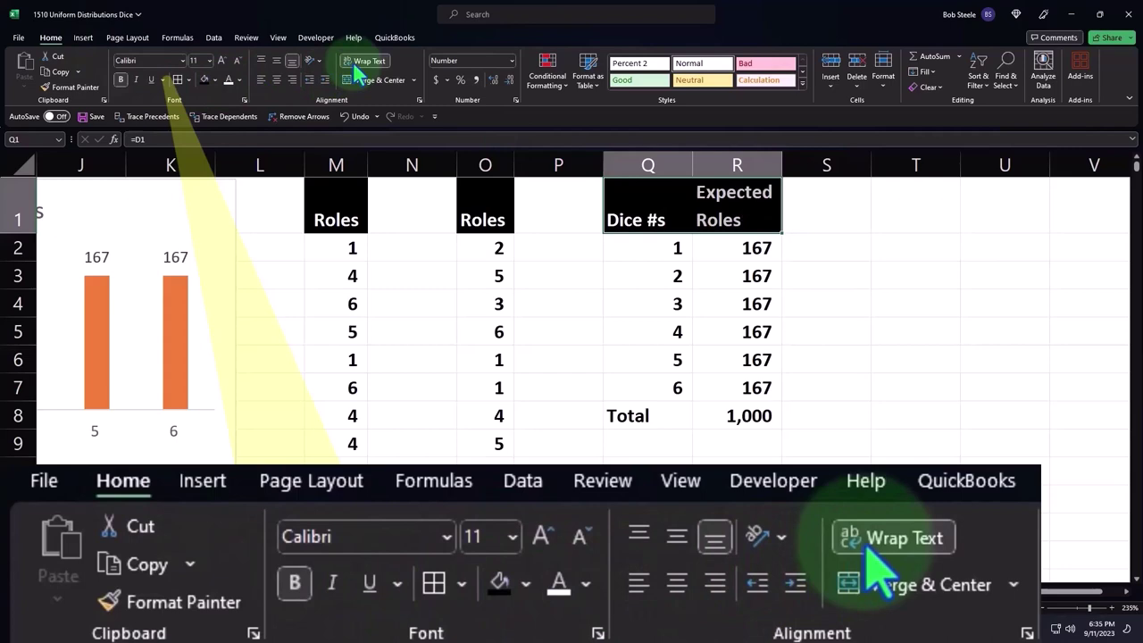
{"action": "left_click", "coordinate": [277, 80]}
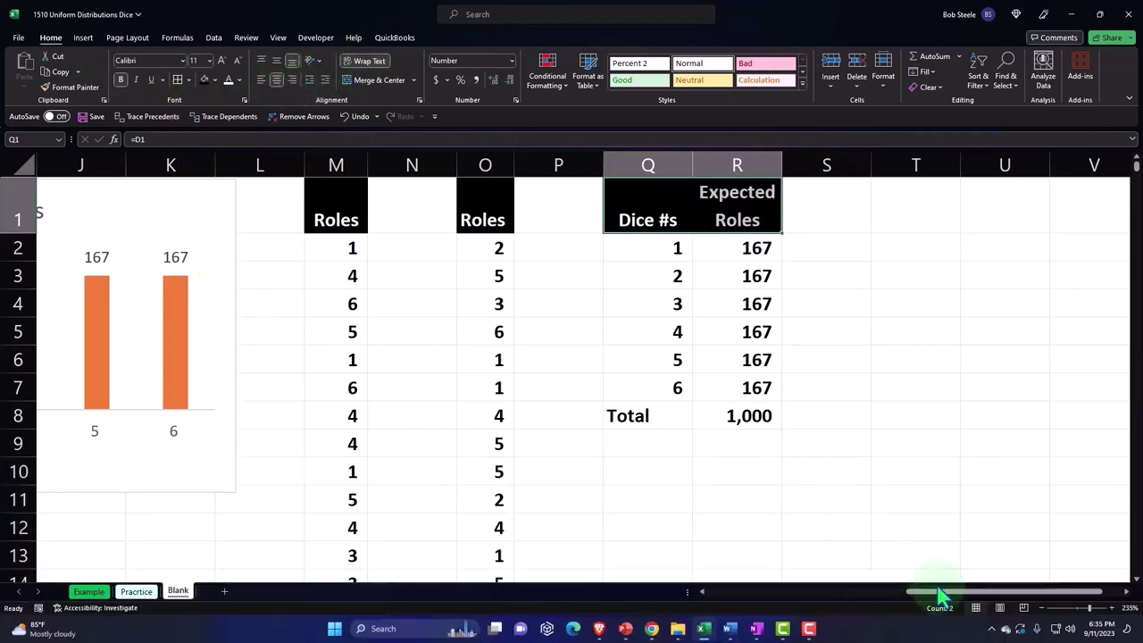
Copy the D1:E8 table's formatting onto the Q–R table with Format Painter
{"action": "left_click_drag", "start_coordinate": [950, 600], "coordinate": [802, 615]}
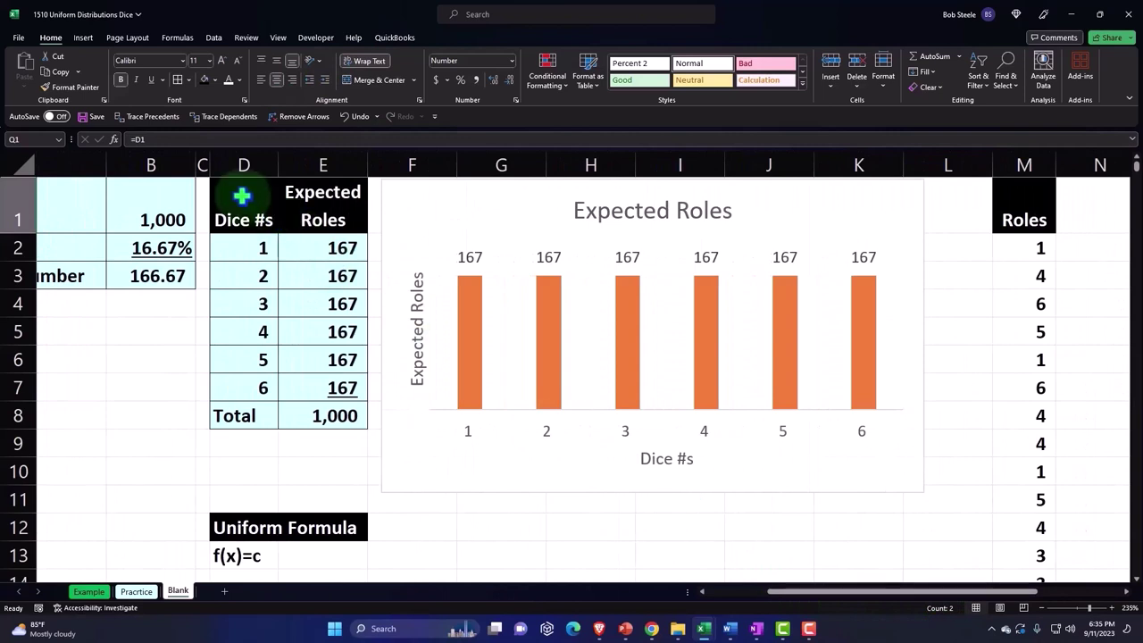
{"action": "left_click_drag", "start_coordinate": [242, 191], "coordinate": [321, 408]}
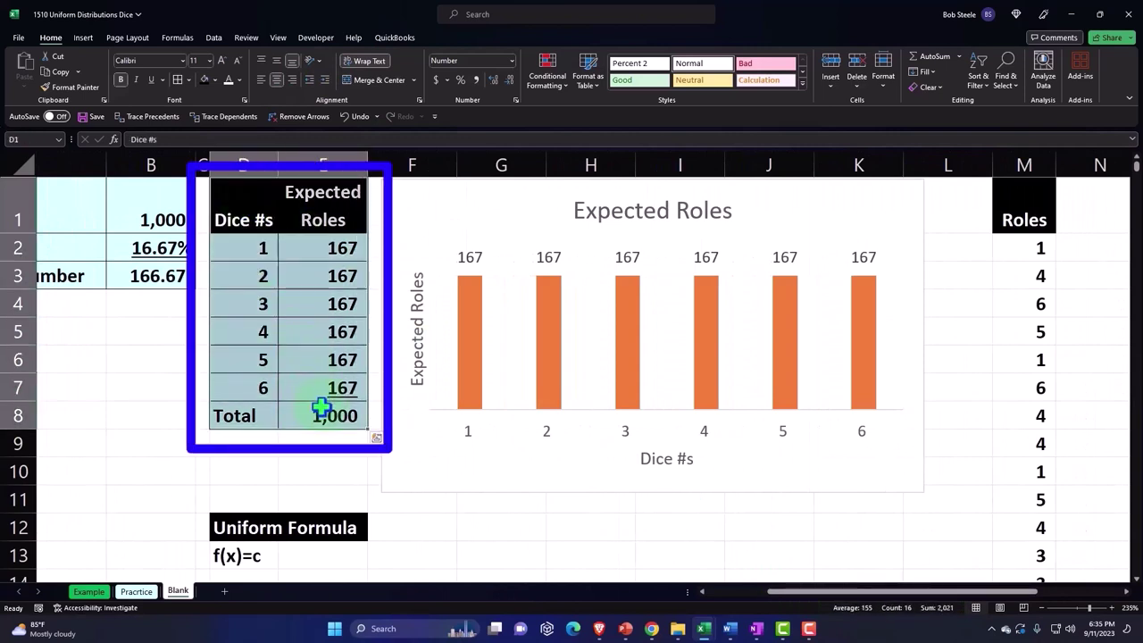
{"action": "left_click", "coordinate": [63, 87]}
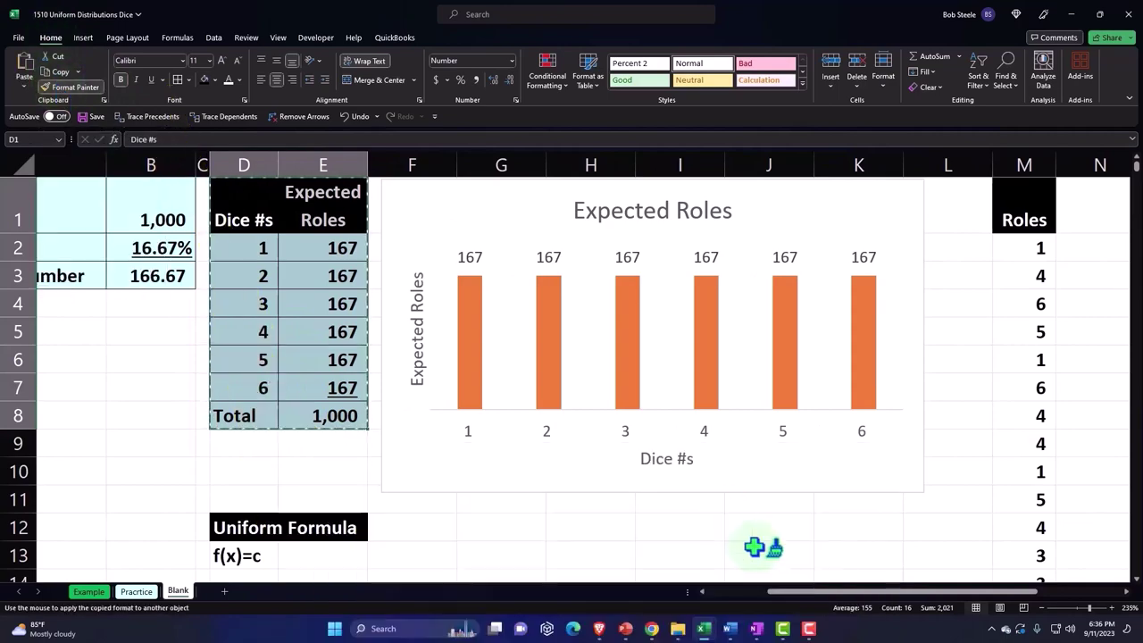
{"action": "left_click_drag", "start_coordinate": [817, 592], "coordinate": [901, 592]}
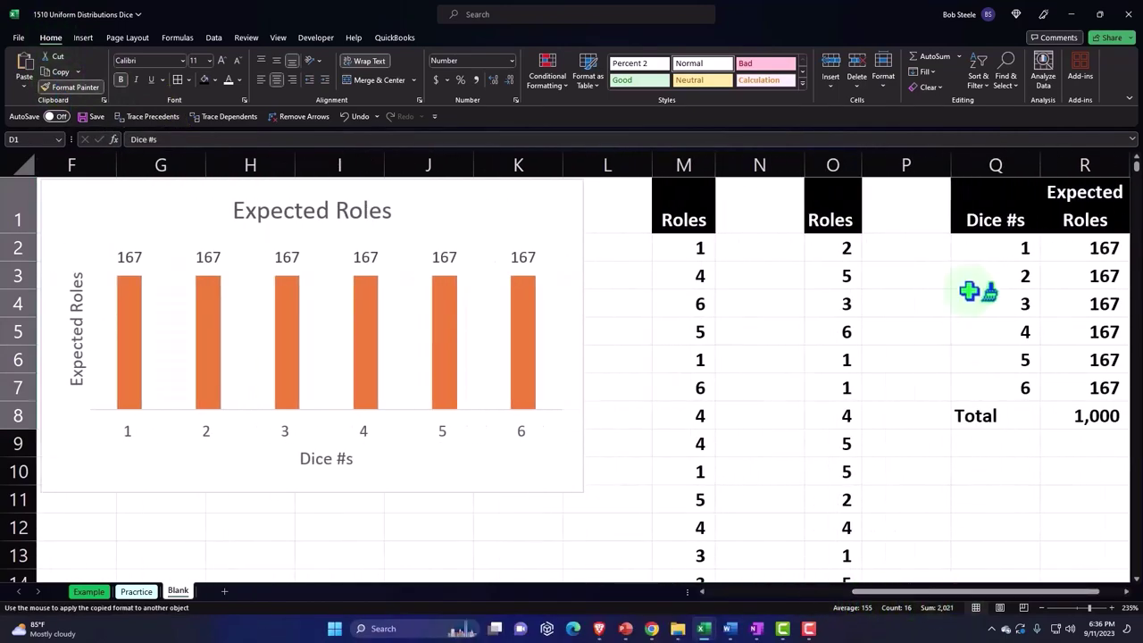
{"action": "left_click", "coordinate": [1000, 205]}
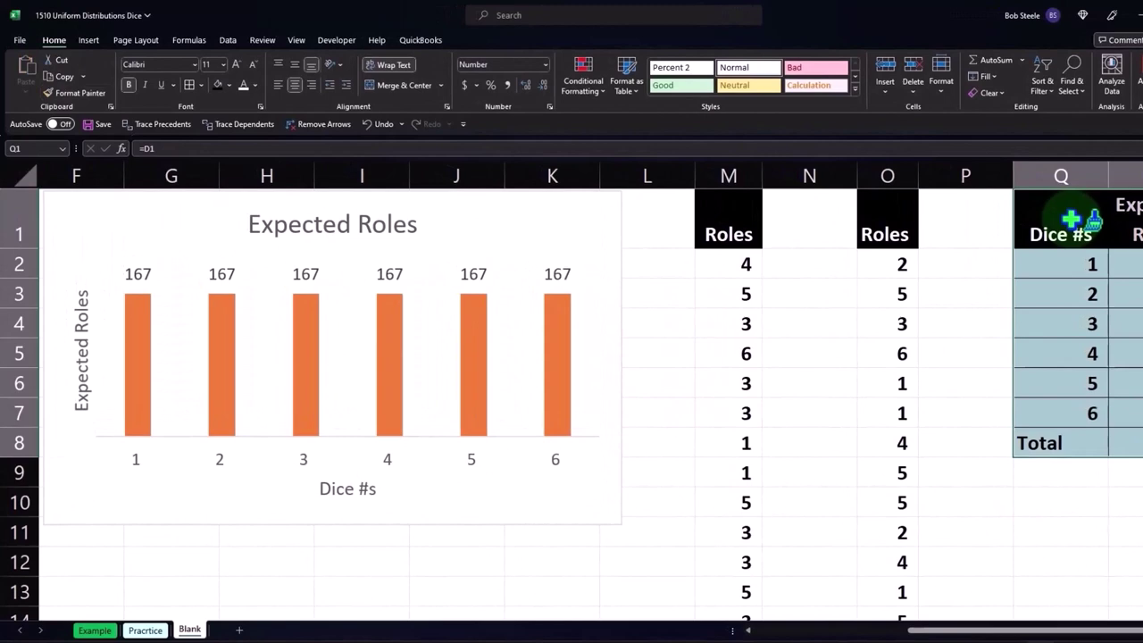
{"action": "key", "text": "Right"}
{"action": "key", "text": "Right"}
{"action": "key", "text": "Right"}
{"action": "key", "text": "Right"}
{"action": "key", "text": "Right"}
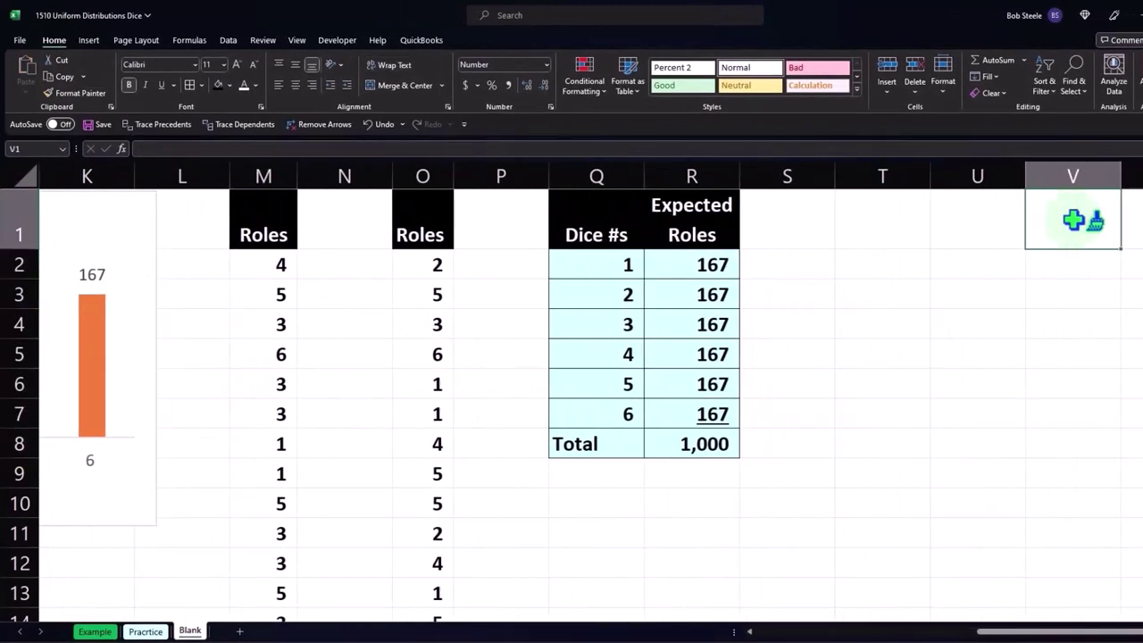
{"action": "key", "text": "Left"}
{"action": "key", "text": "Left"}
{"action": "key", "text": "Left"}
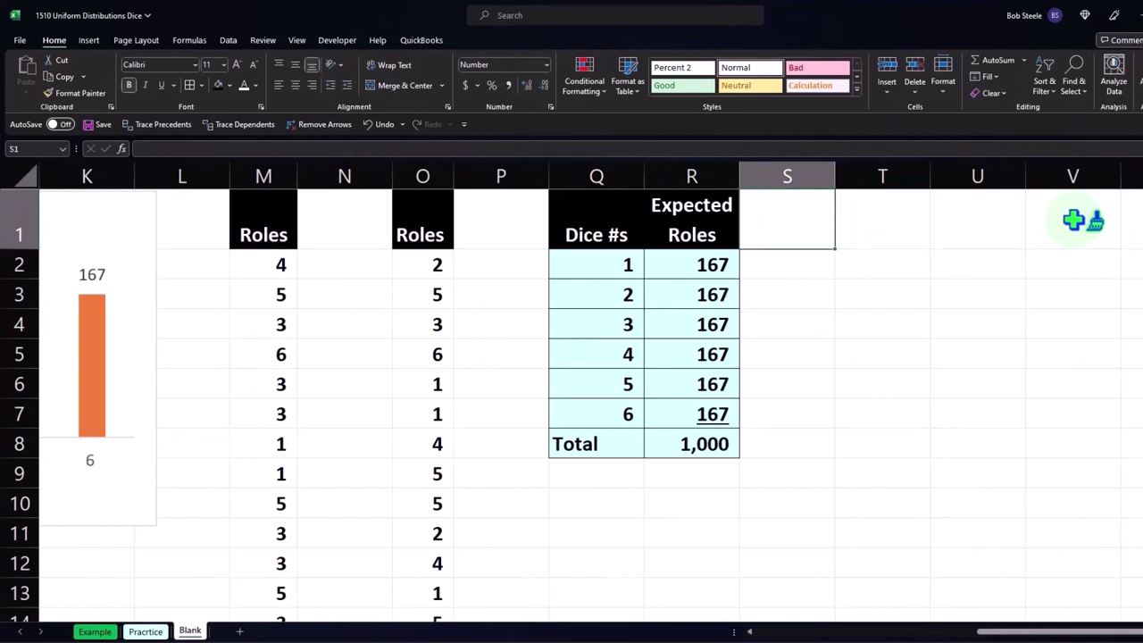
Enter 'Actual Roles' in S1 and format it like the black Expected Roles header with Format Painter
{"action": "type", "text": "Actual"}
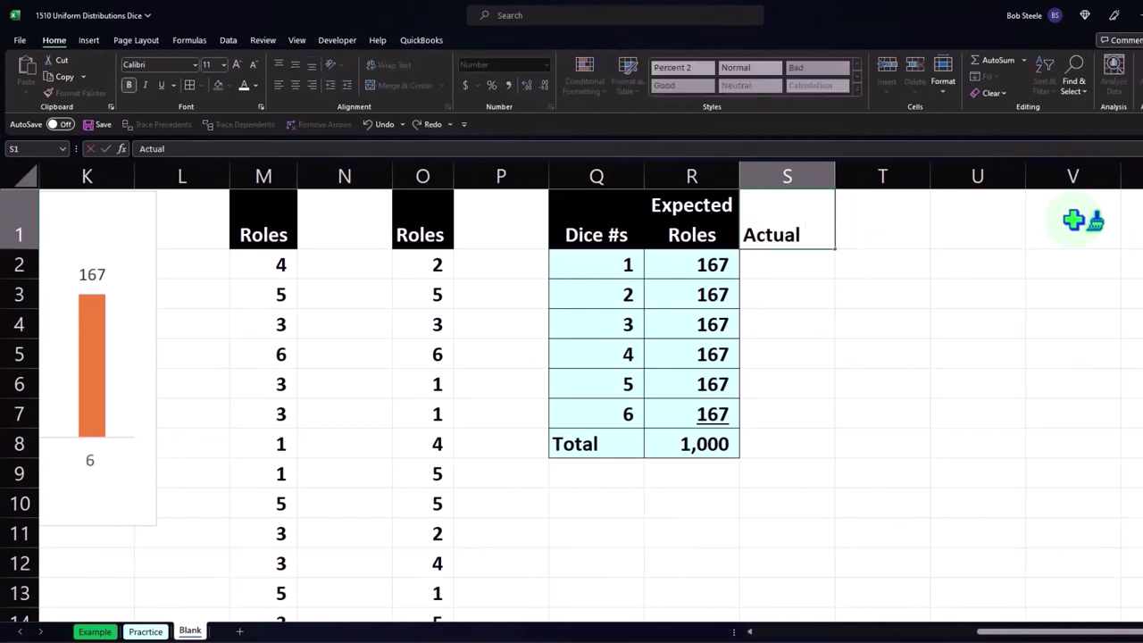
{"action": "type", "text": " Roles"}
{"action": "key", "text": "Return"}
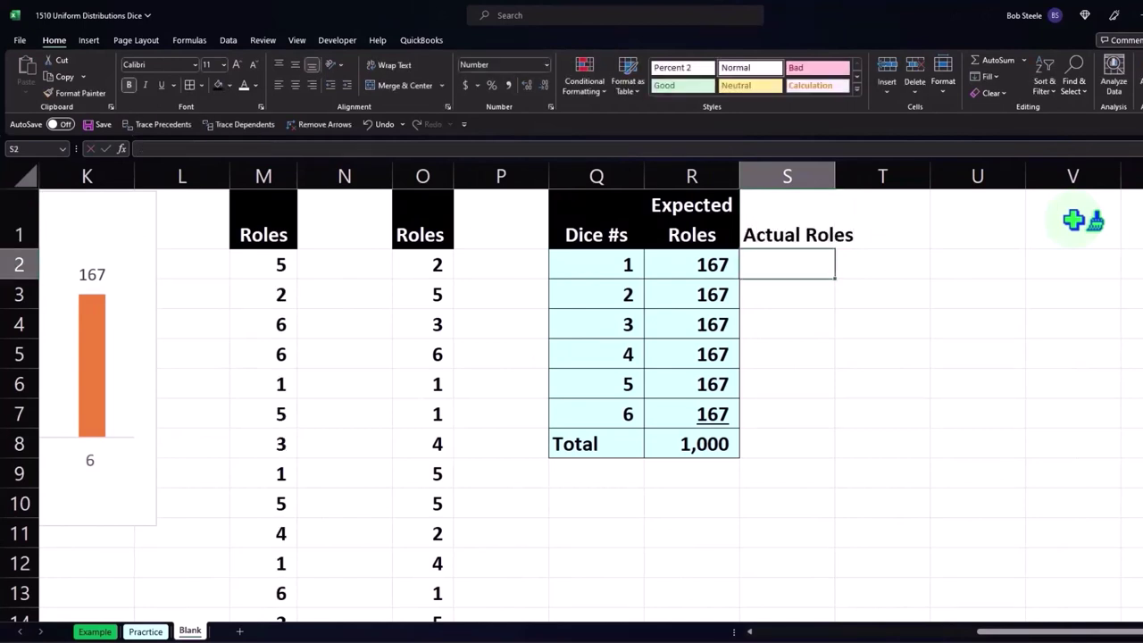
{"action": "left_click", "coordinate": [714, 214]}
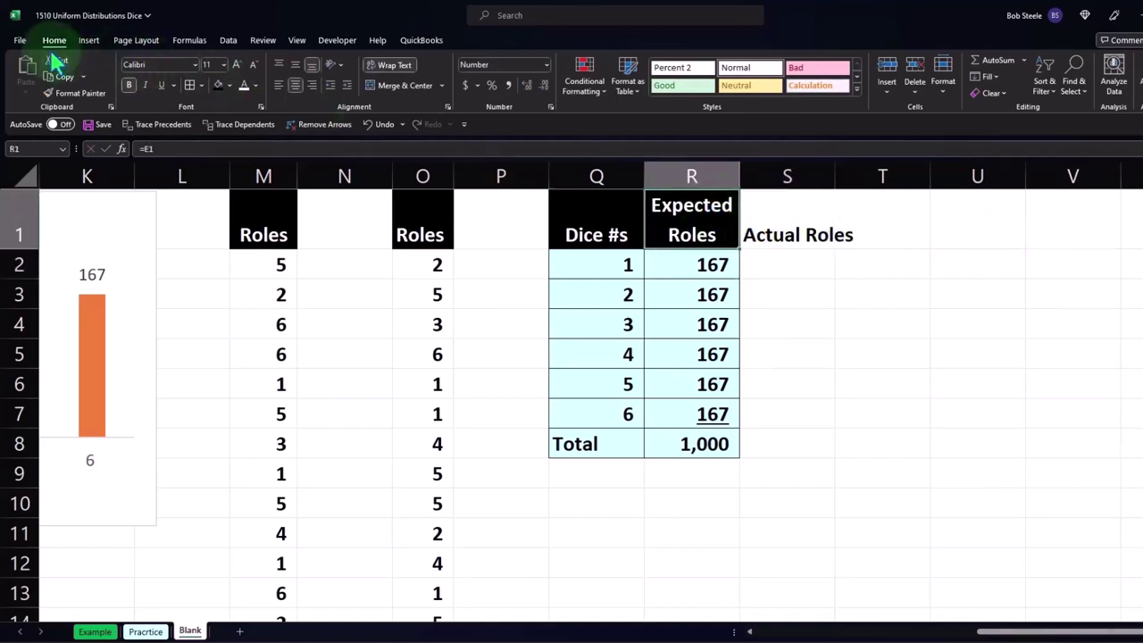
{"action": "left_click", "coordinate": [73, 93]}
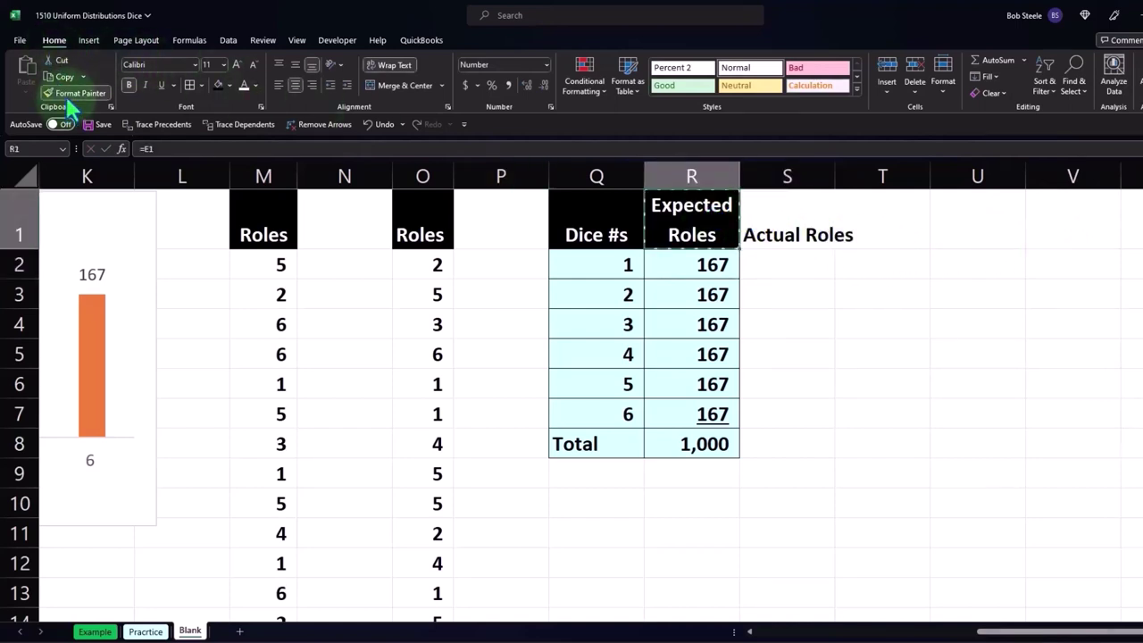
{"action": "left_click", "coordinate": [804, 217]}
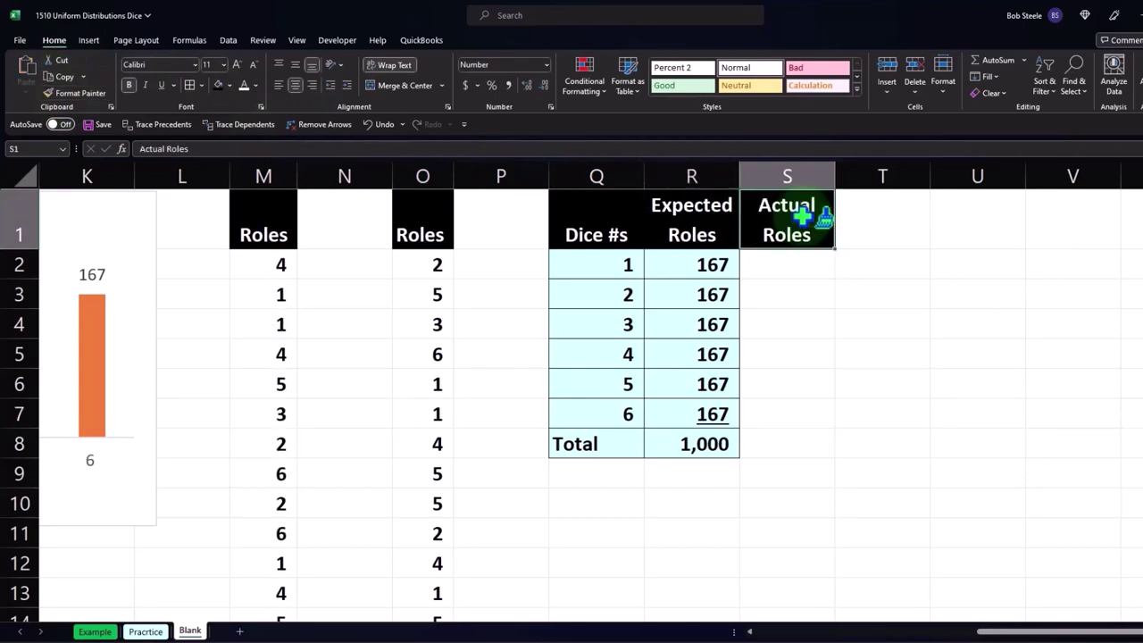
{"action": "left_click", "coordinate": [809, 273]}
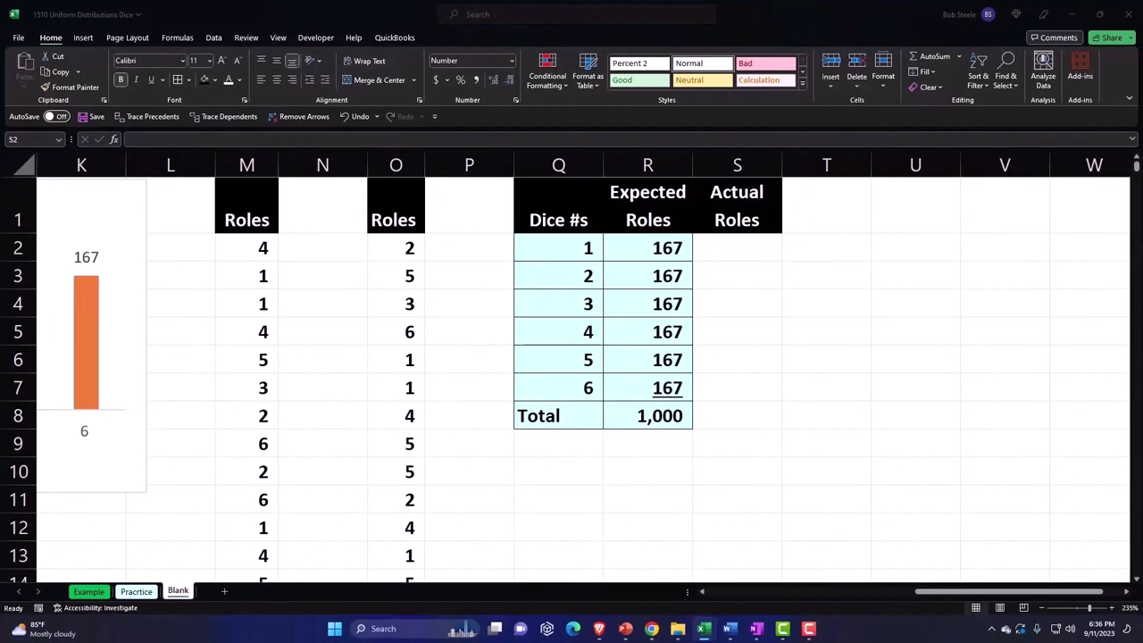
{"action": "left_click", "coordinate": [770, 257]}
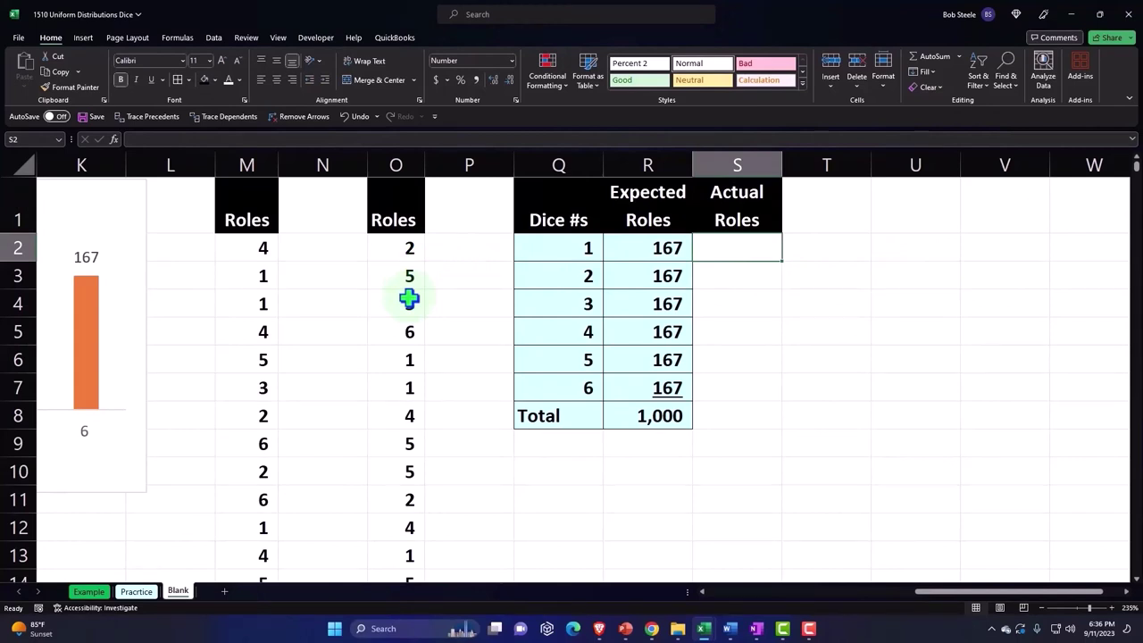
Enter =COUNTIF(O2:O1001,Q2) in S2 to count the 182 rolls of face 1
{"action": "left_click", "coordinate": [560, 250]}
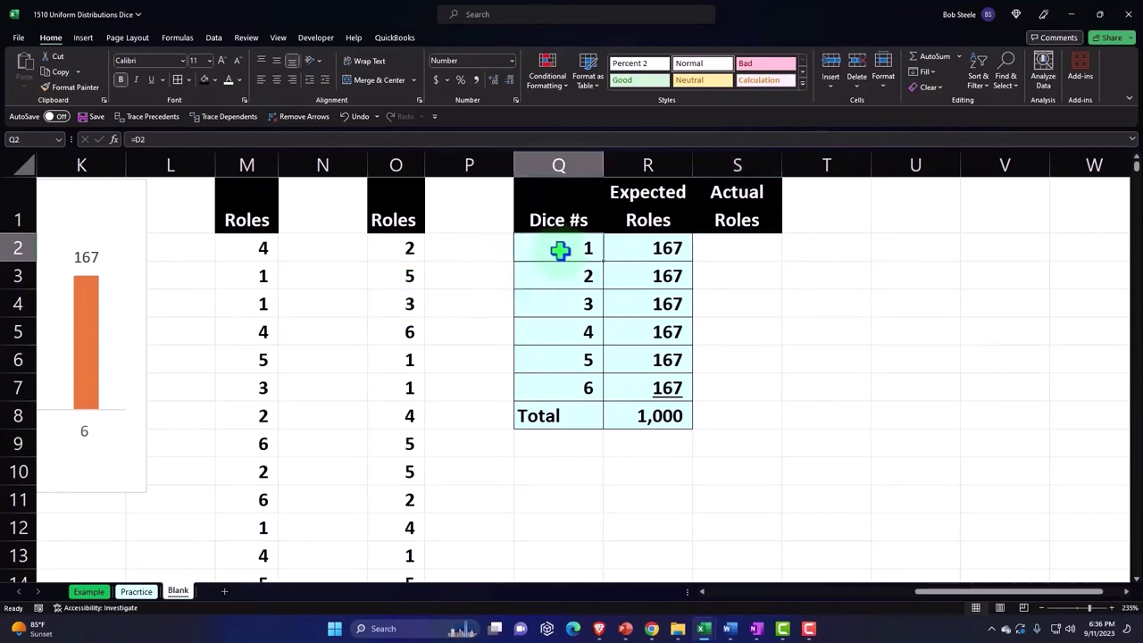
{"action": "left_click", "coordinate": [724, 247]}
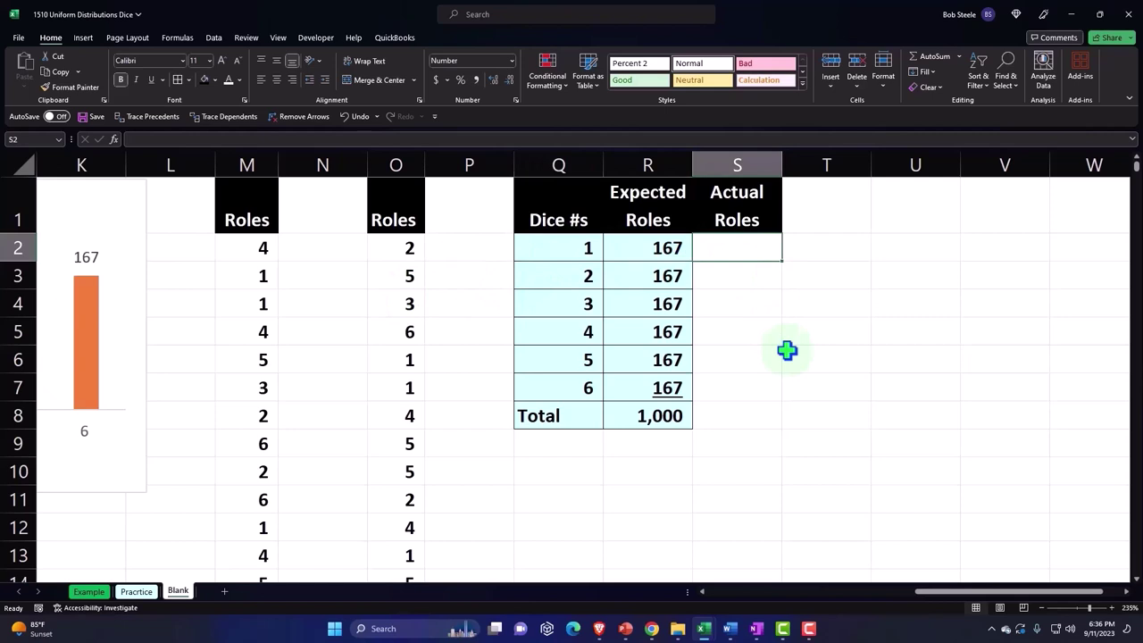
{"action": "type", "text": "="}
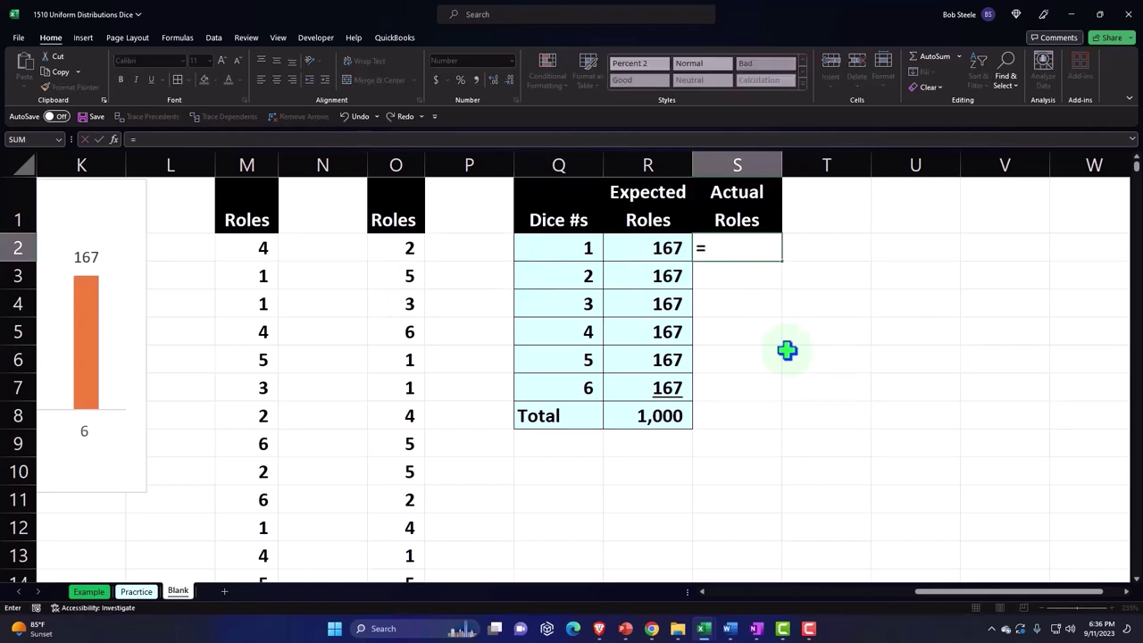
{"action": "type", "text": "count"}
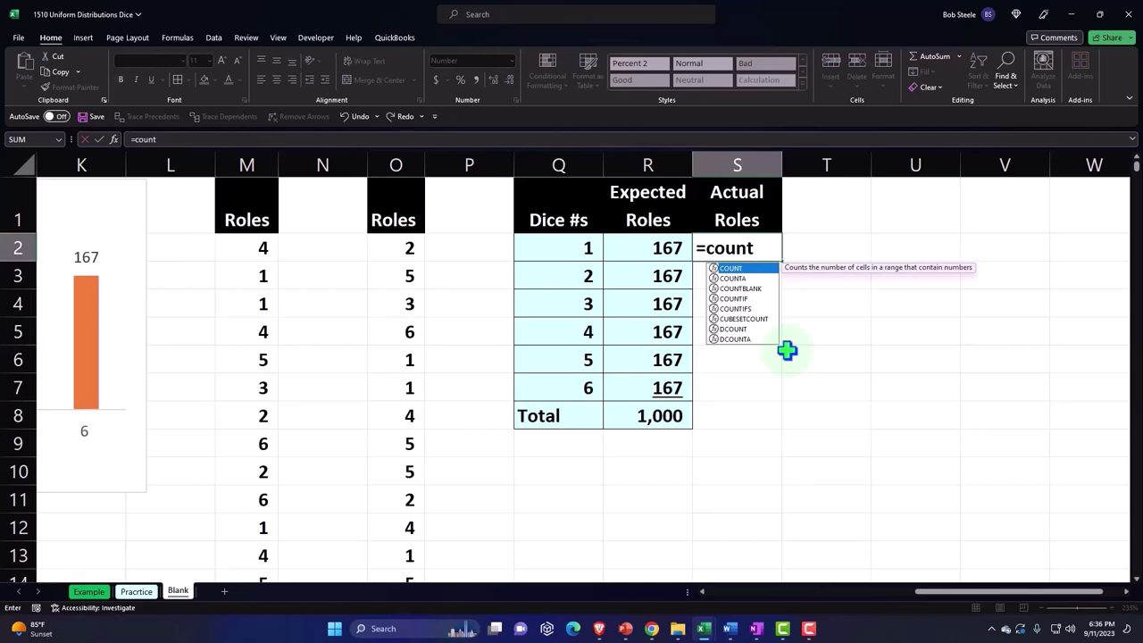
{"action": "type", "text": "if("}
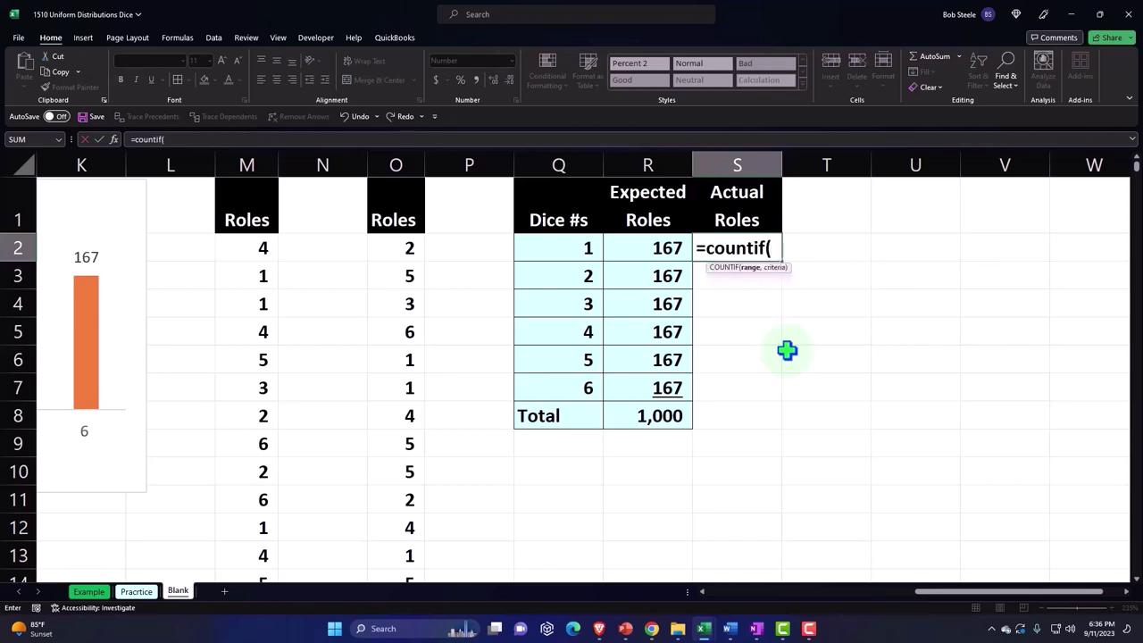
{"action": "key", "text": "Left"}
{"action": "key", "text": "Left"}
{"action": "key", "text": "Left"}
{"action": "key", "text": "Left"}
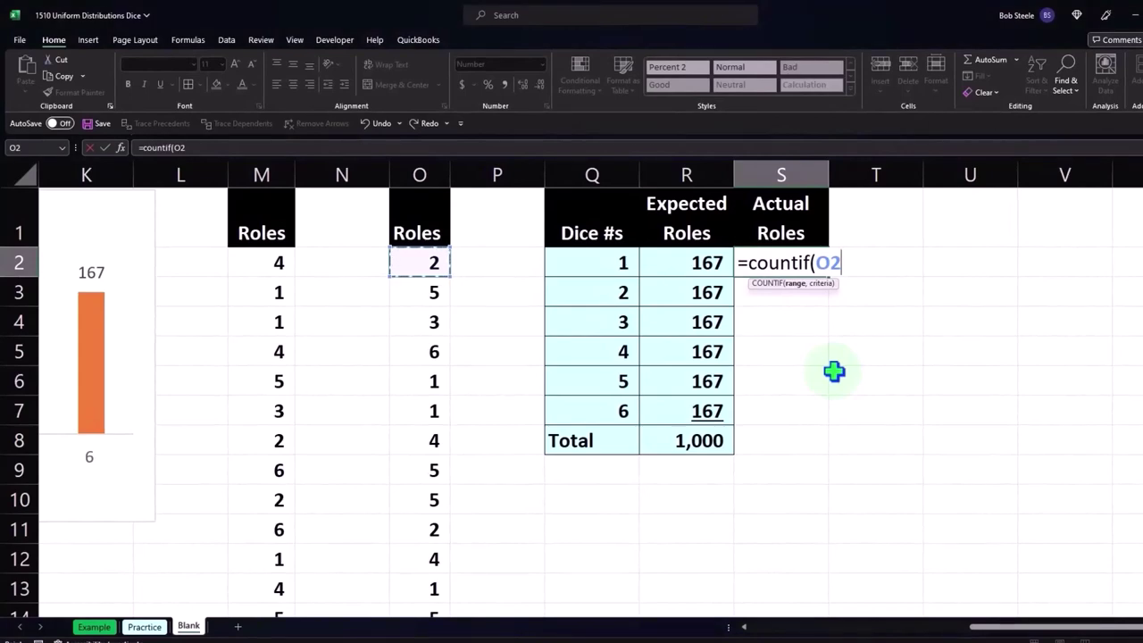
{"action": "key", "text": "ctrl+shift+Down"}
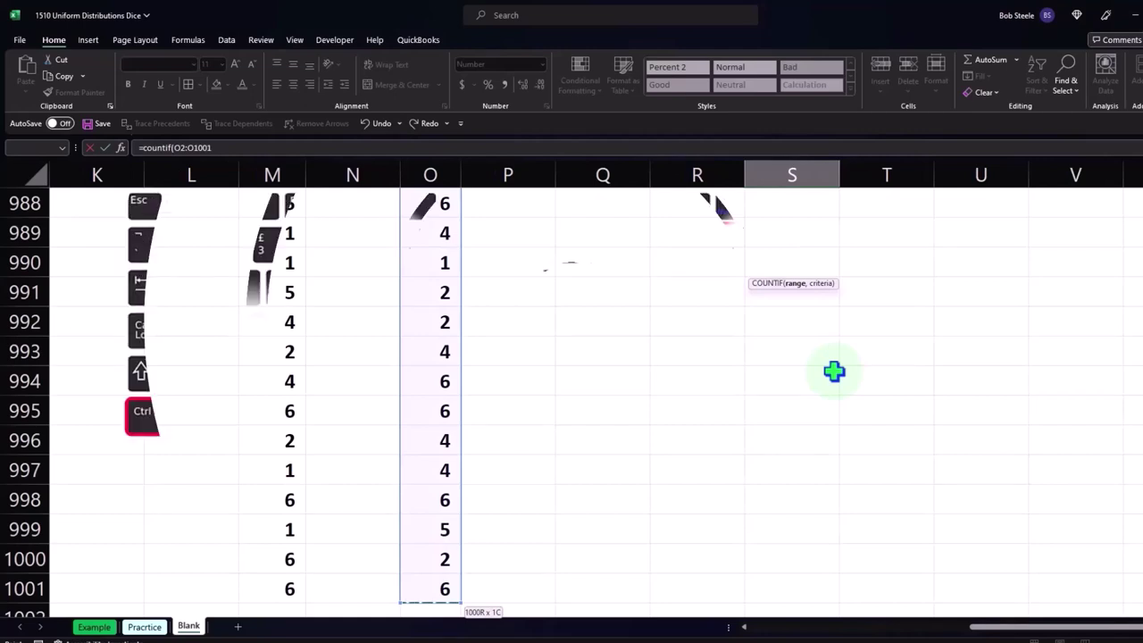
{"action": "key", "text": "ctrl+BackSpace"}
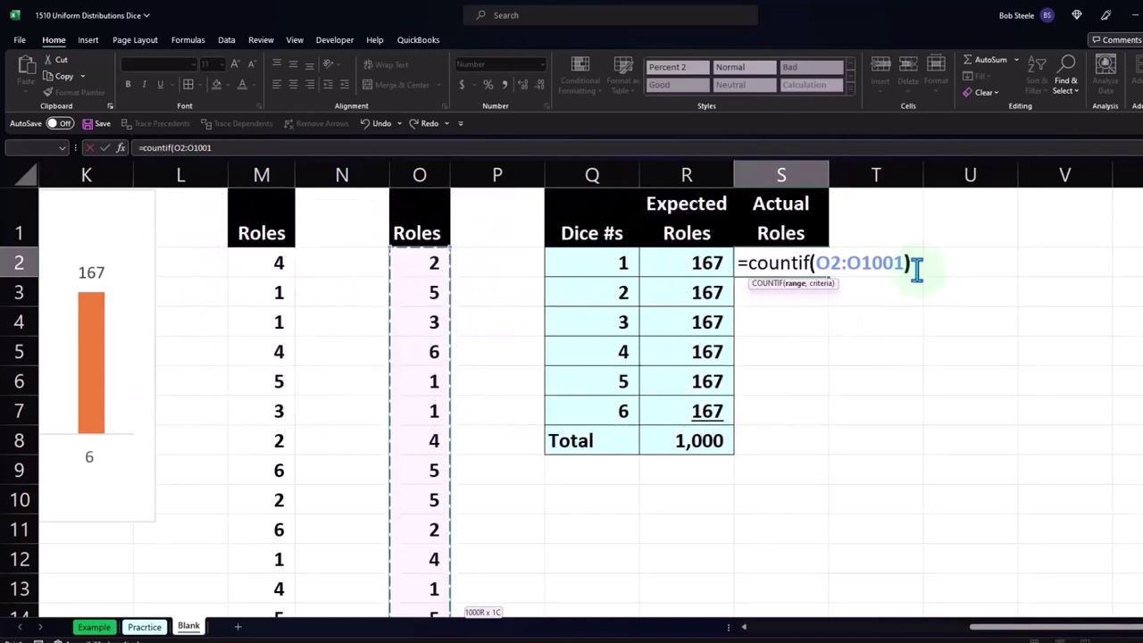
{"action": "key", "text": "Return"}
{"action": "key", "text": "Return"}
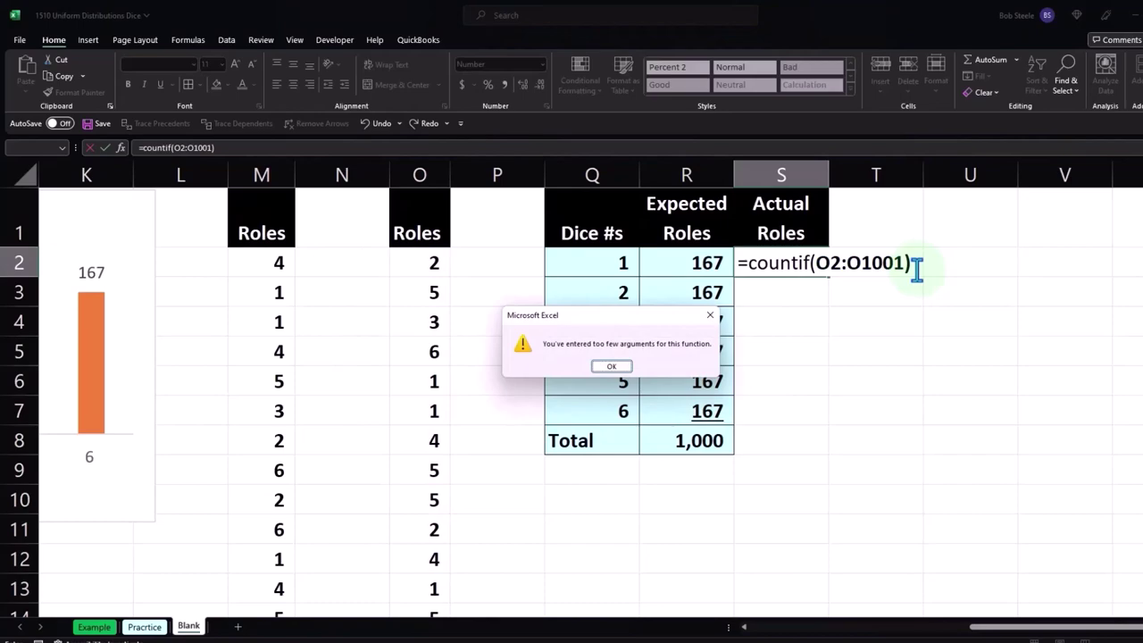
{"action": "key", "text": "Return"}
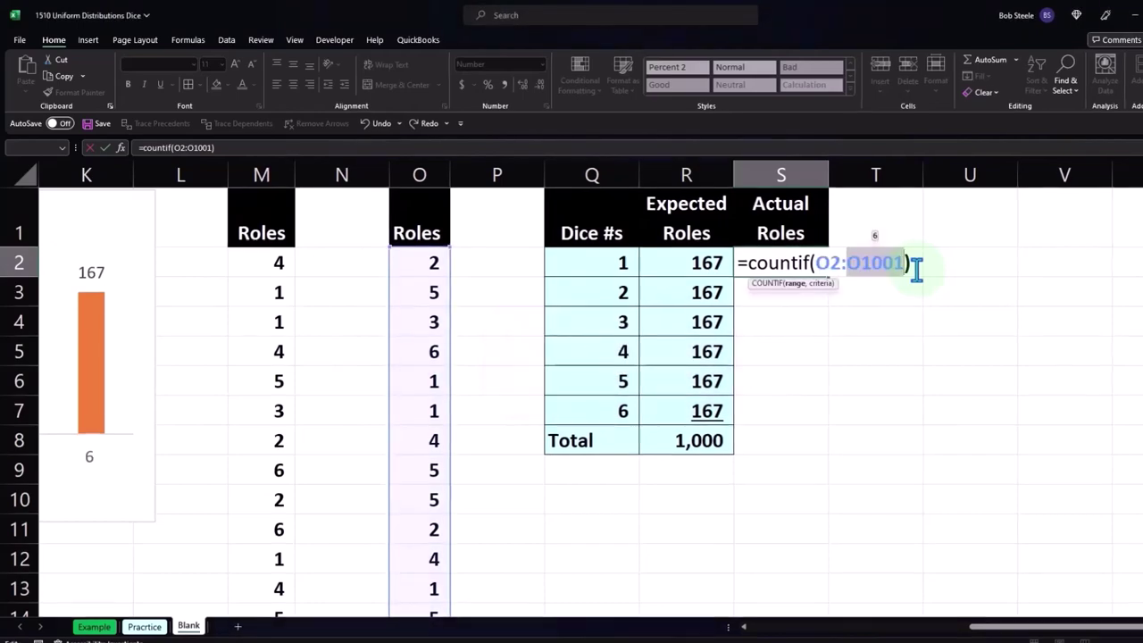
{"action": "left_click", "coordinate": [907, 264]}
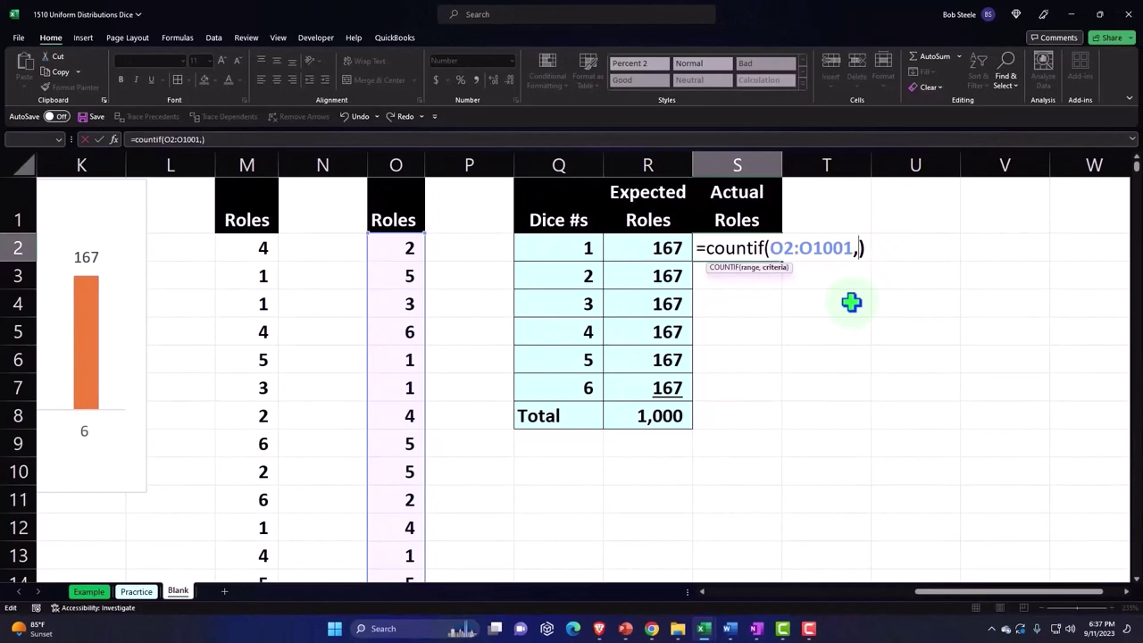
{"action": "left_click", "coordinate": [586, 247]}
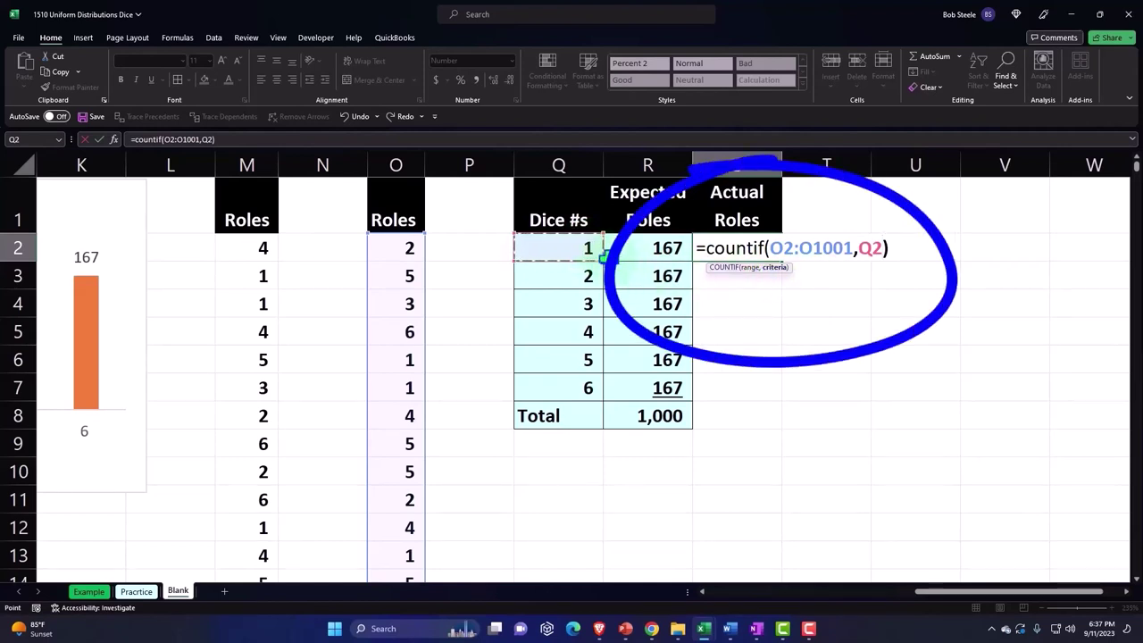
{"action": "key", "text": "Return"}
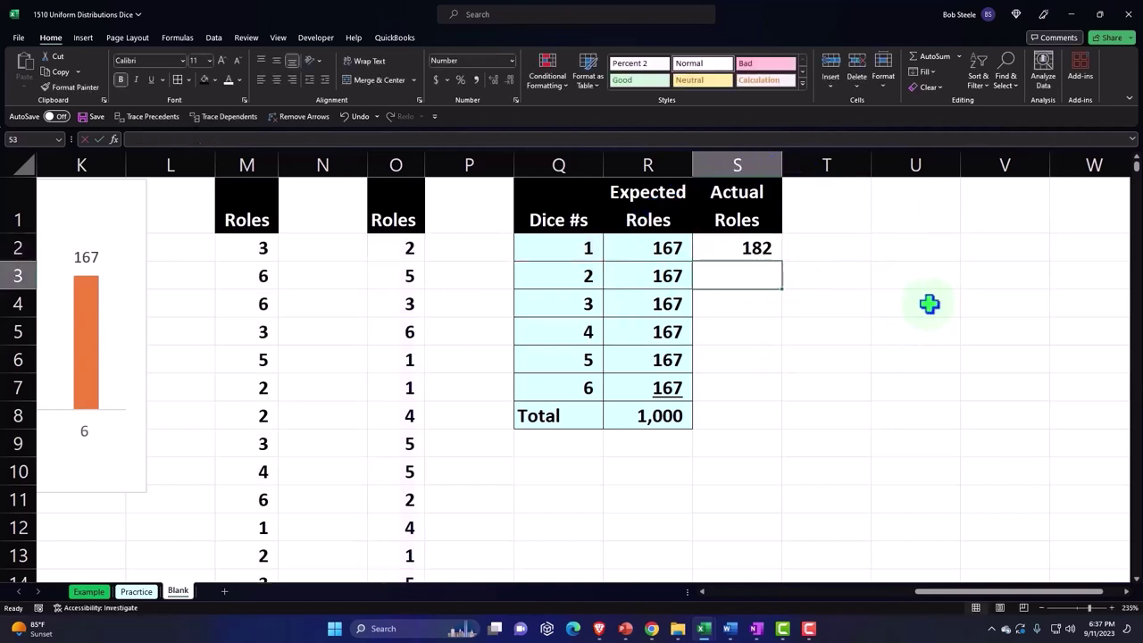
{"action": "left_click", "coordinate": [758, 249]}
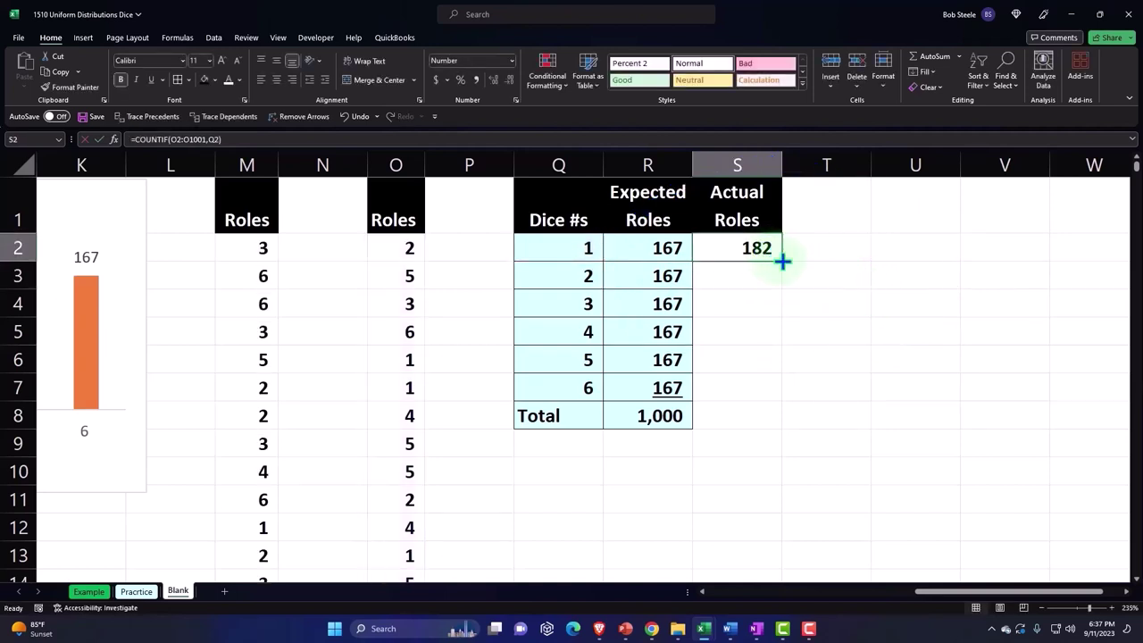
Make the S2 COUNTIF range absolute as $O$2:$O$1001
{"action": "double_click", "coordinate": [760, 250]}
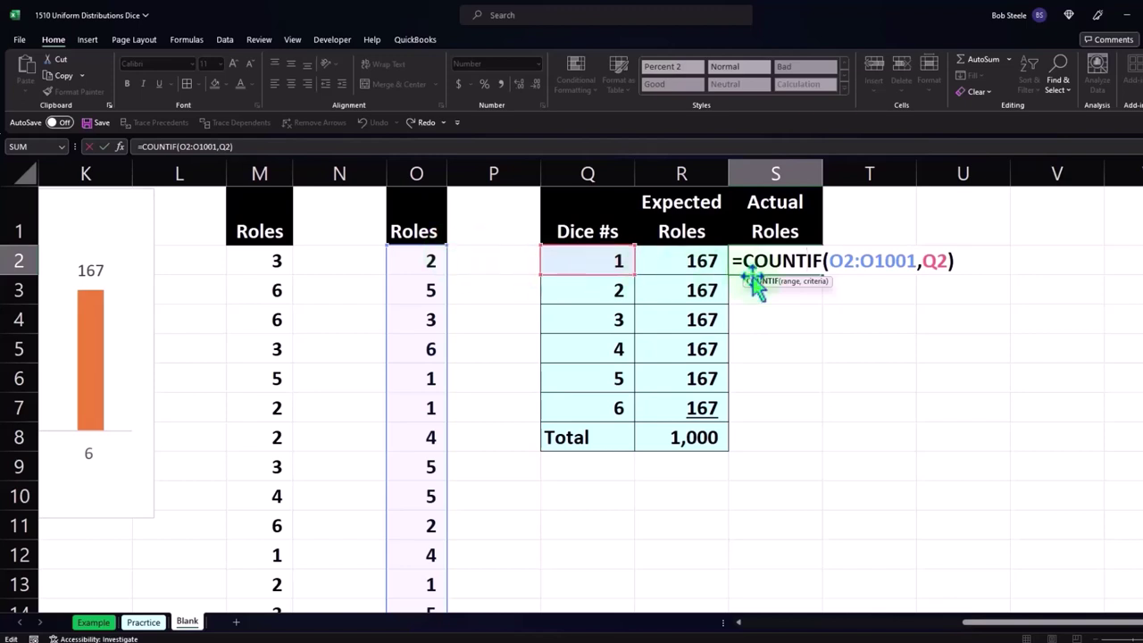
{"action": "left_click", "coordinate": [844, 260]}
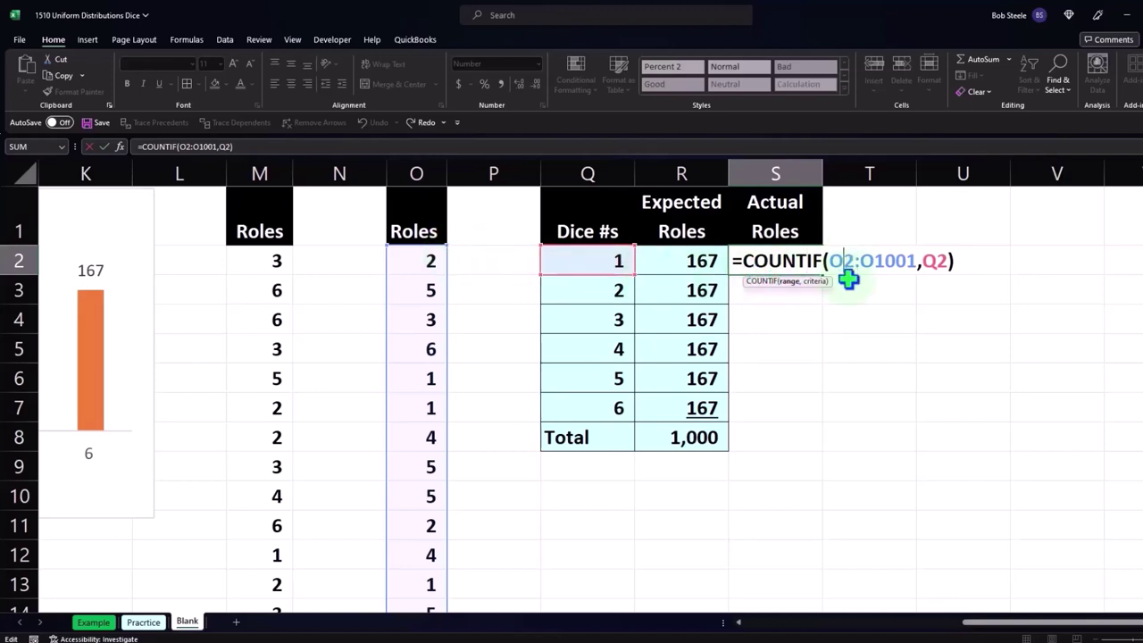
{"action": "key", "text": "F4"}
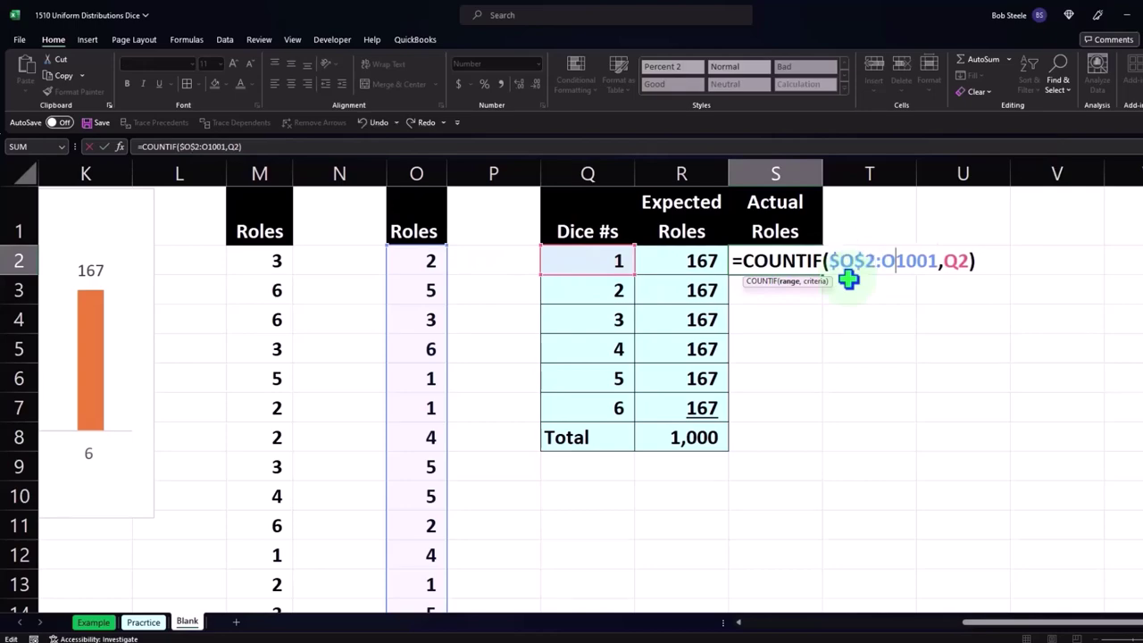
{"action": "key", "text": "F4"}
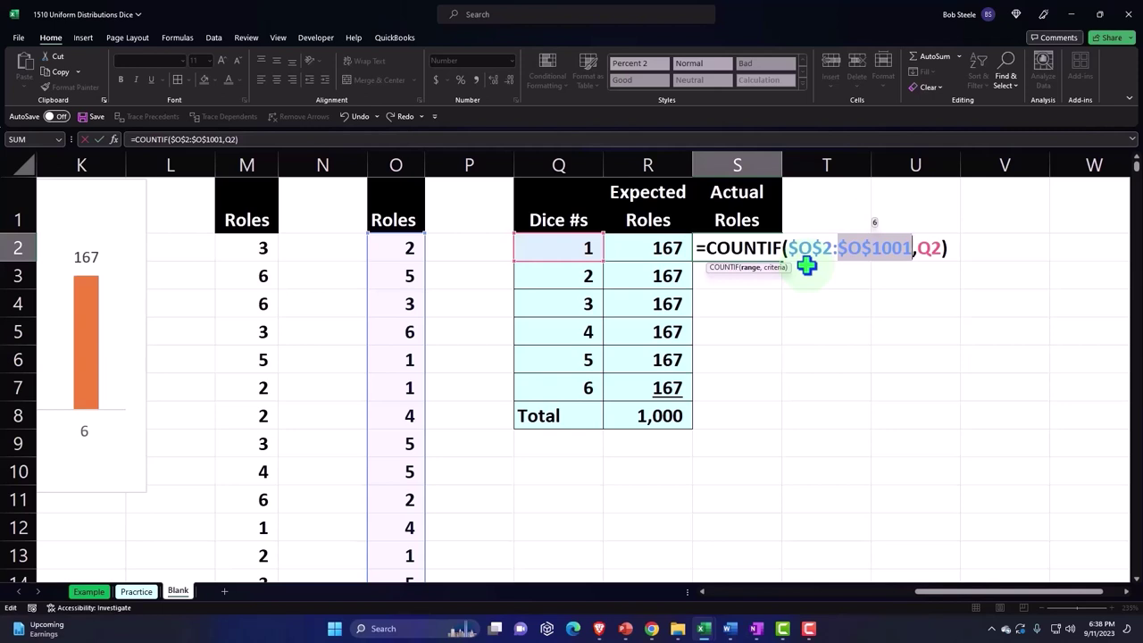
{"action": "key", "text": "Return"}
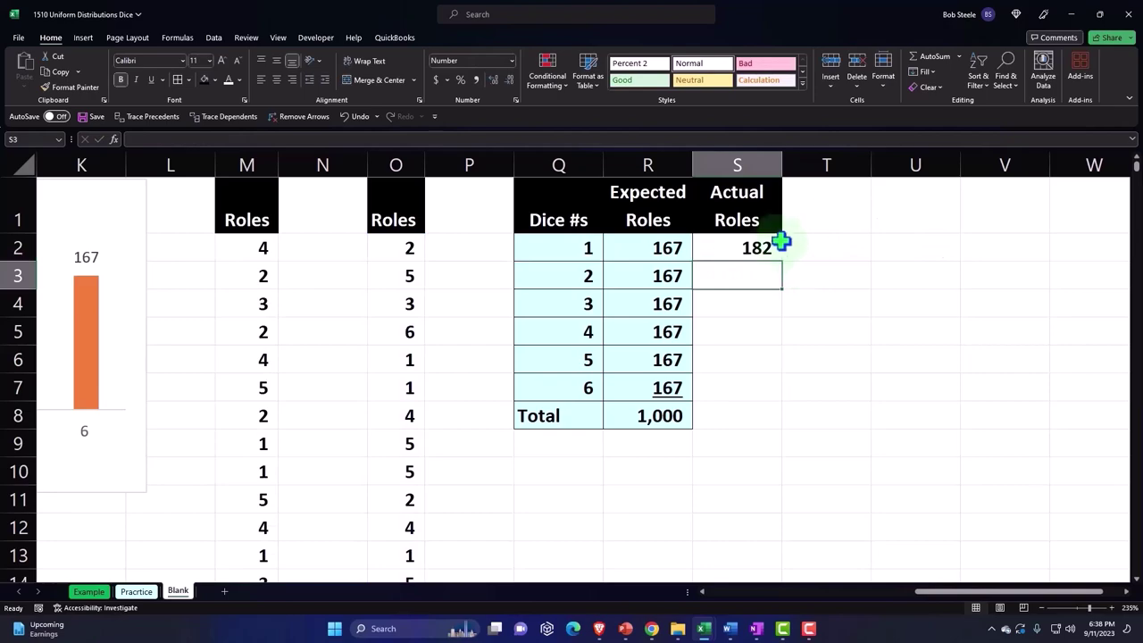
Fill the count down to S7, giving 170, 160, 164, 149, 175, and check S7's references
{"action": "left_click", "coordinate": [772, 255]}
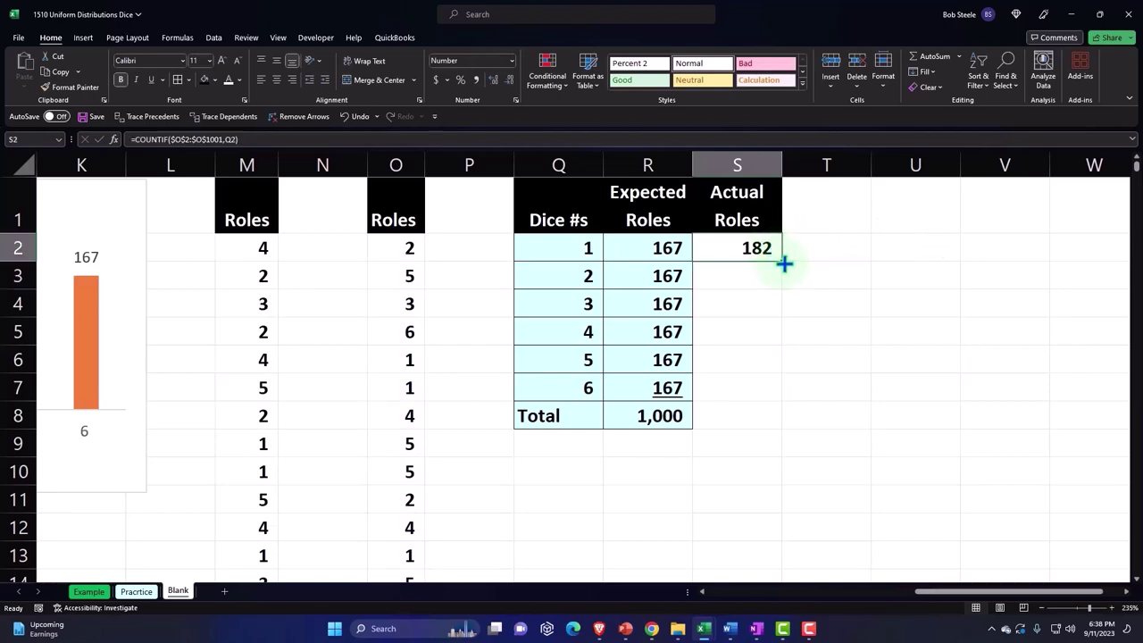
{"action": "left_click_drag", "start_coordinate": [784, 264], "coordinate": [779, 402]}
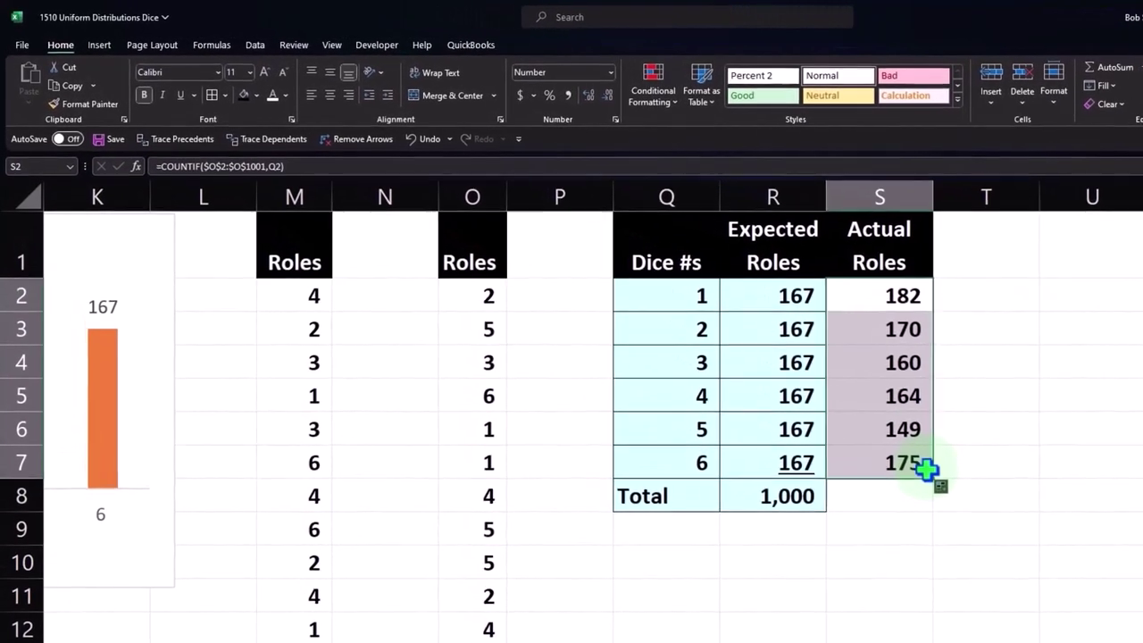
{"action": "double_click", "coordinate": [929, 461]}
{"action": "scroll", "coordinate": [777, 468], "scroll_direction": "down", "scroll_amount": 20}
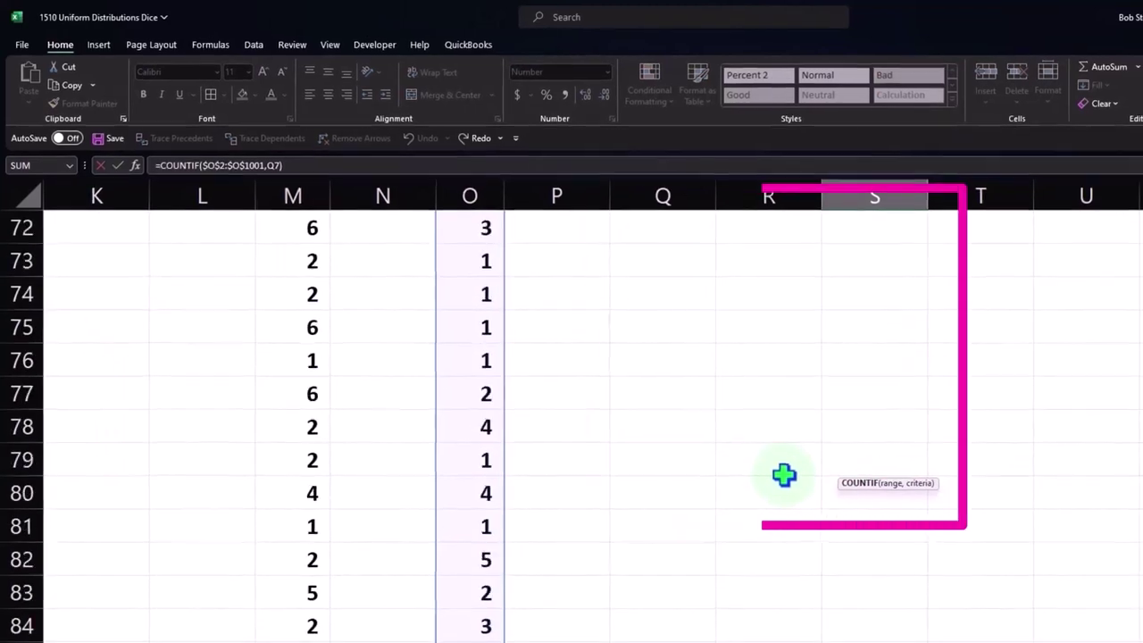
{"action": "scroll", "coordinate": [784, 476], "scroll_direction": "down", "scroll_amount": 15}
{"action": "left_click_drag", "start_coordinate": [1136, 223], "coordinate": [1006, 161]}
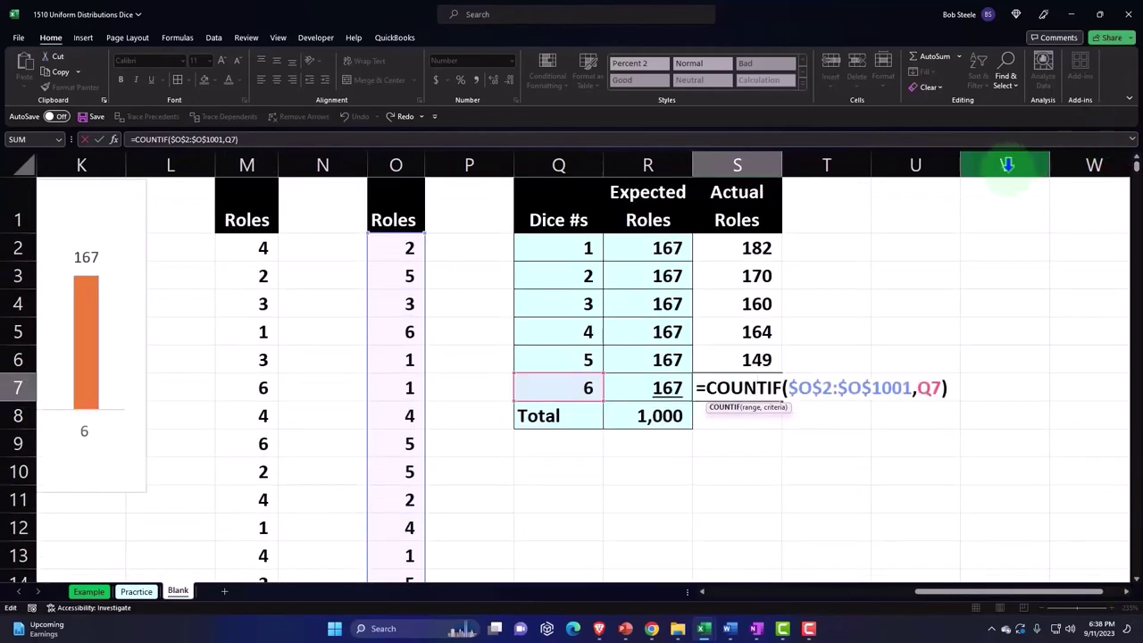
{"action": "key", "text": "Return"}
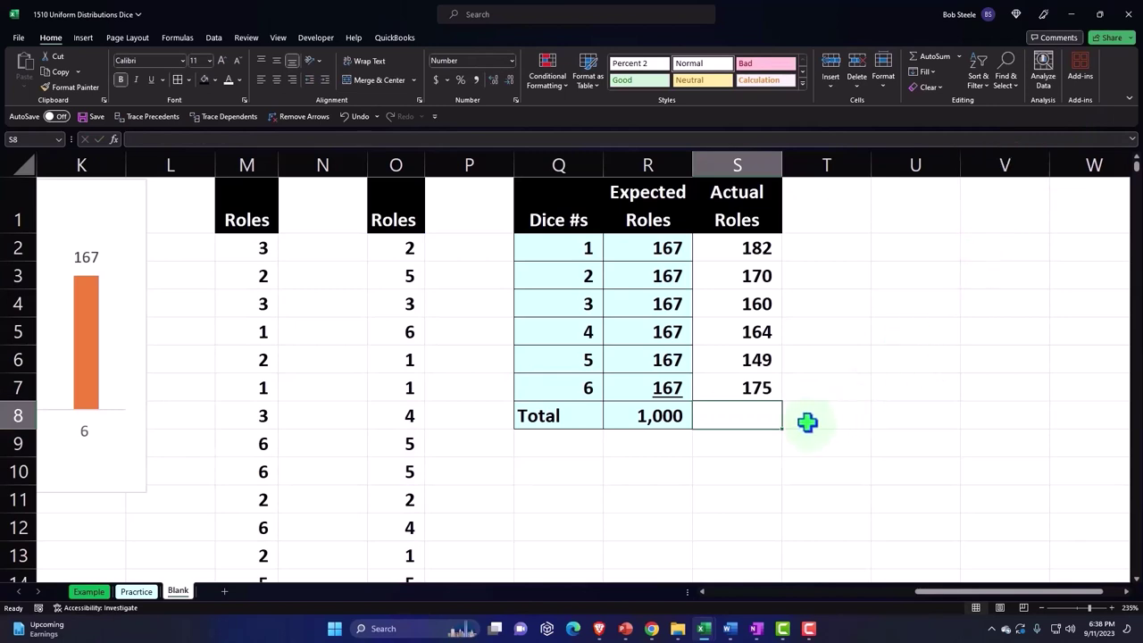
Total the Actual Roles counts with a SUM formula in S8
{"action": "type", "text": "=sum("}
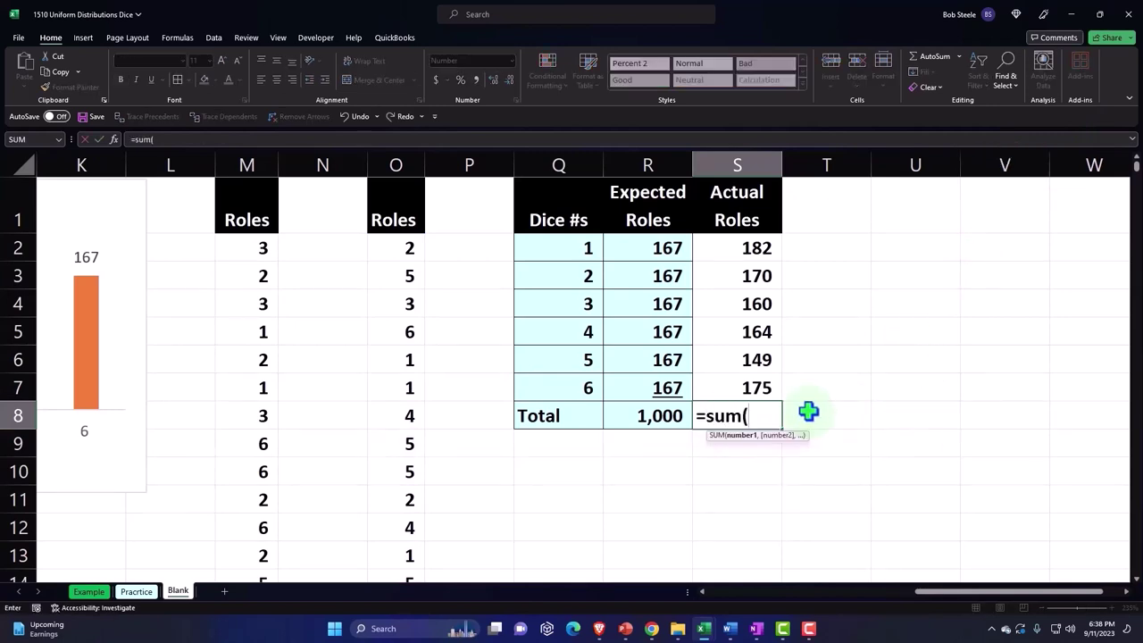
{"action": "key", "text": "Up"}
{"action": "key", "text": "shift+Up"}
{"action": "key", "text": "shift+Up"}
{"action": "key", "text": "shift+Up"}
{"action": "key", "text": "shift+Up"}
{"action": "key", "text": "shift+Up"}
{"action": "key", "text": "Return"}
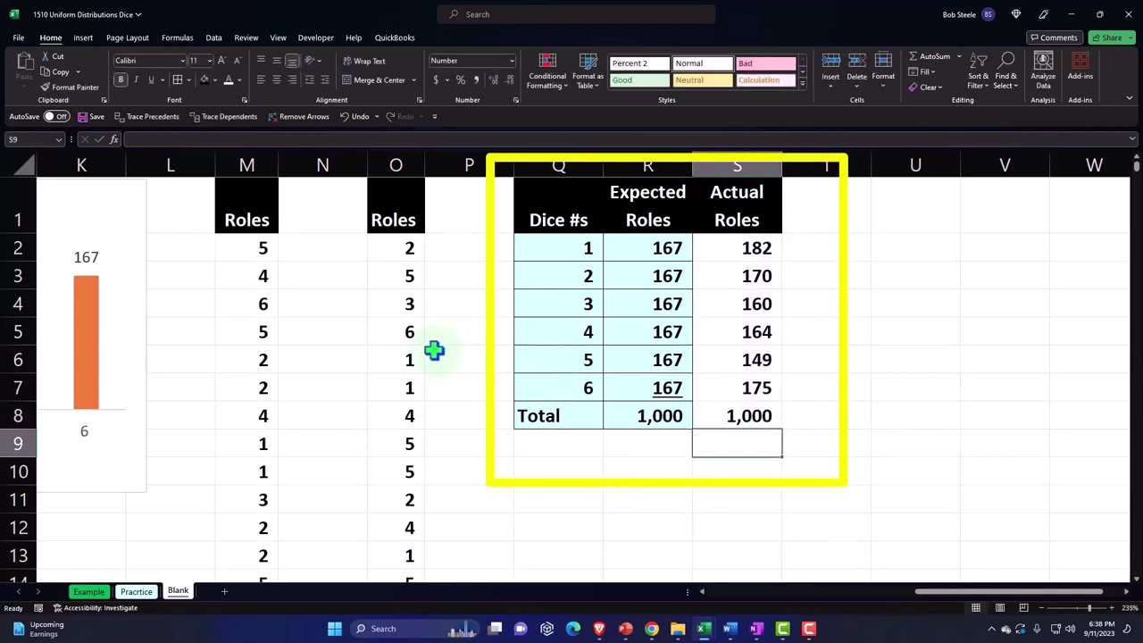
Add a 'Difference' header in T1
{"action": "key", "text": "Right"}
{"action": "key", "text": "Up"}
{"action": "key", "text": "Up"}
{"action": "key", "text": "Up"}
{"action": "key", "text": "Up"}
{"action": "key", "text": "Up"}
{"action": "key", "text": "Up"}
{"action": "key", "text": "Up"}
{"action": "key", "text": "Up"}
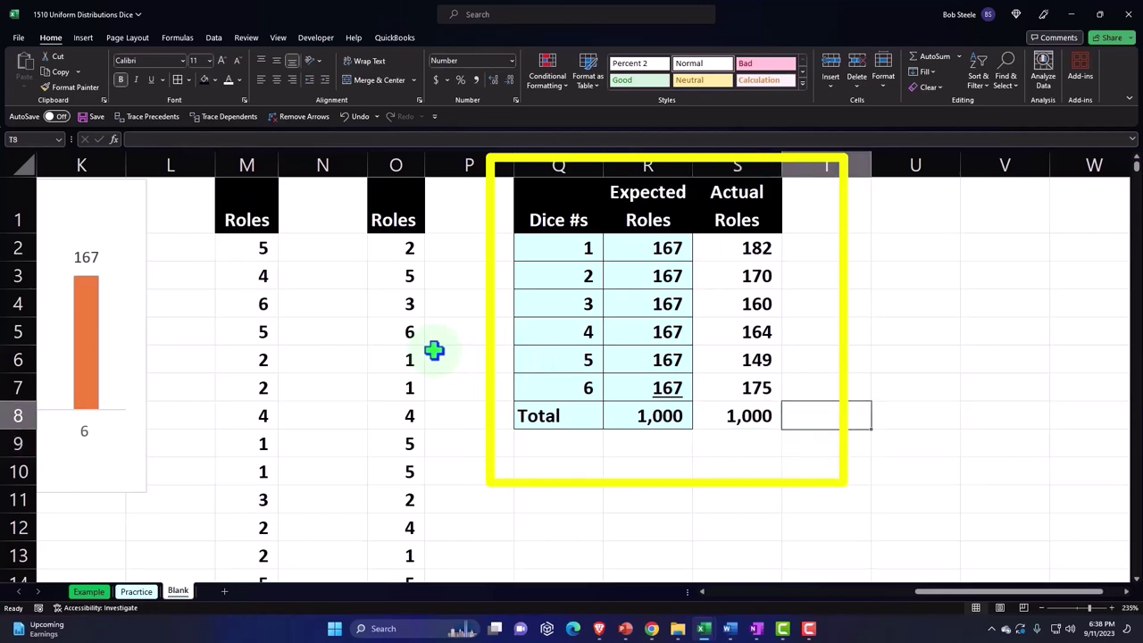
{"action": "type", "text": "Di"}
{"action": "type", "text": "ffere"}
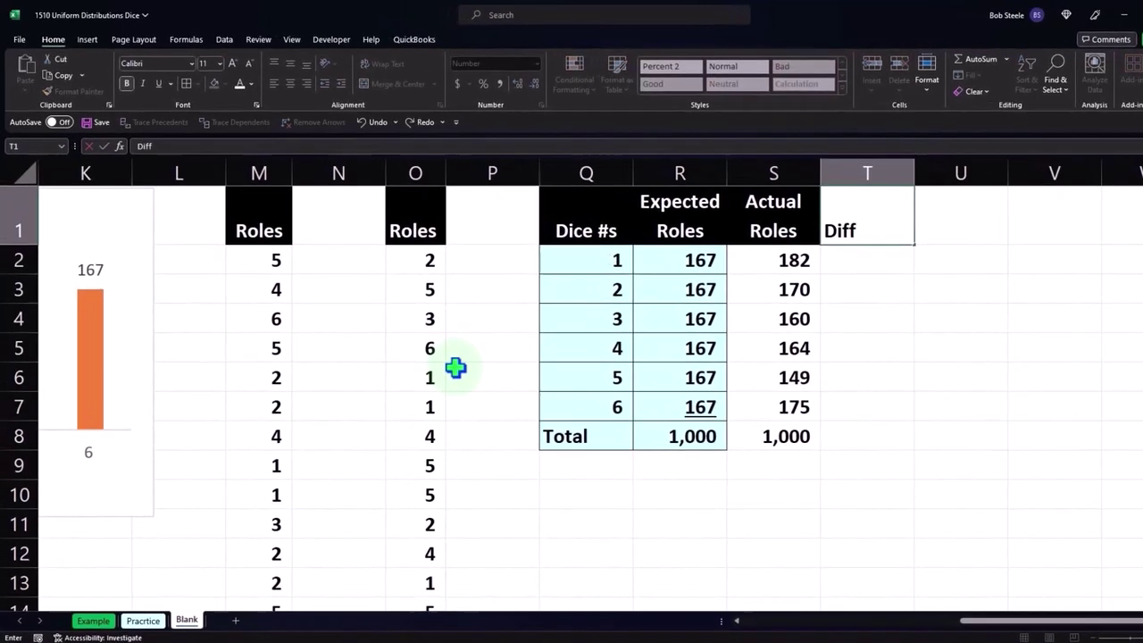
{"action": "type", "text": "nce"}
{"action": "key", "text": "Return"}
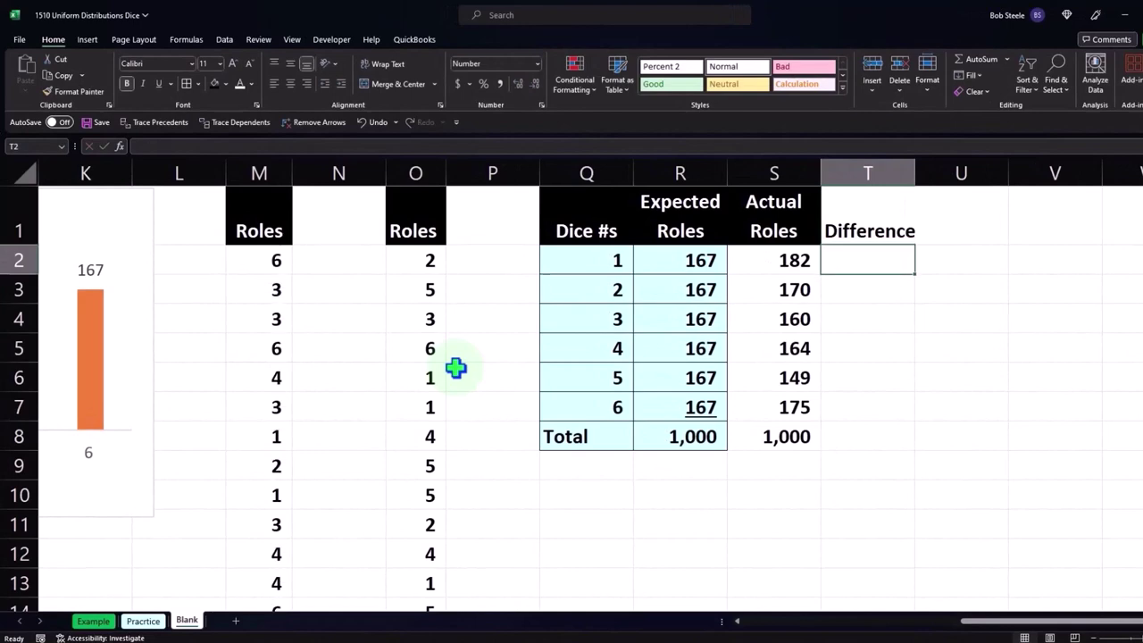
Enter =R2-S2 in T2 and fill it down through T7
{"action": "type", "text": "="}
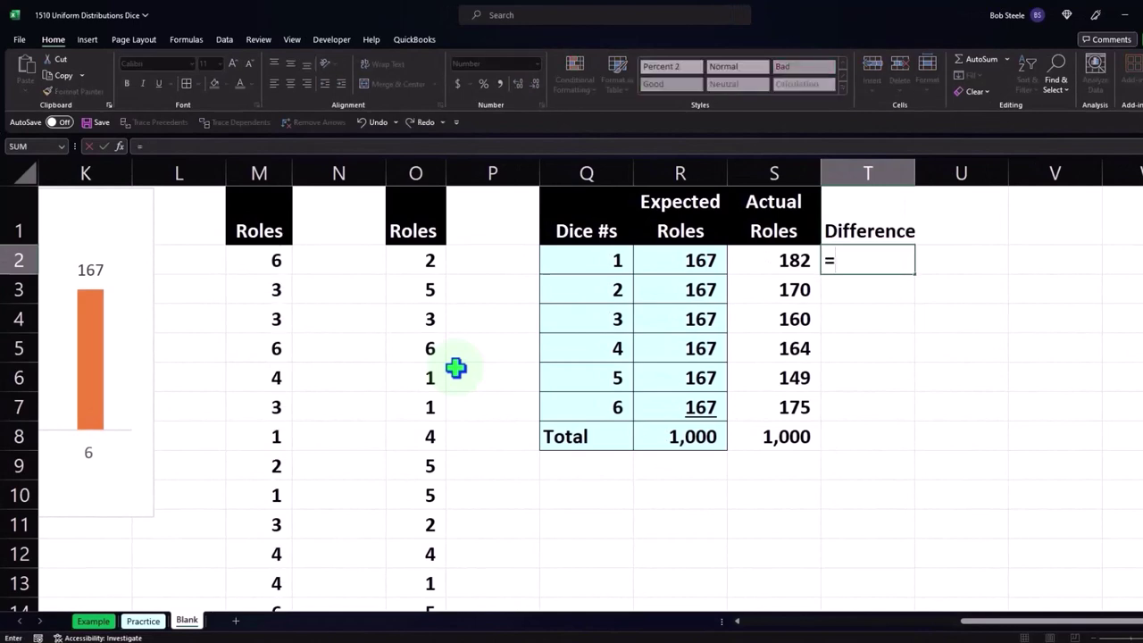
{"action": "key", "text": "Left"}
{"action": "key", "text": "Left"}
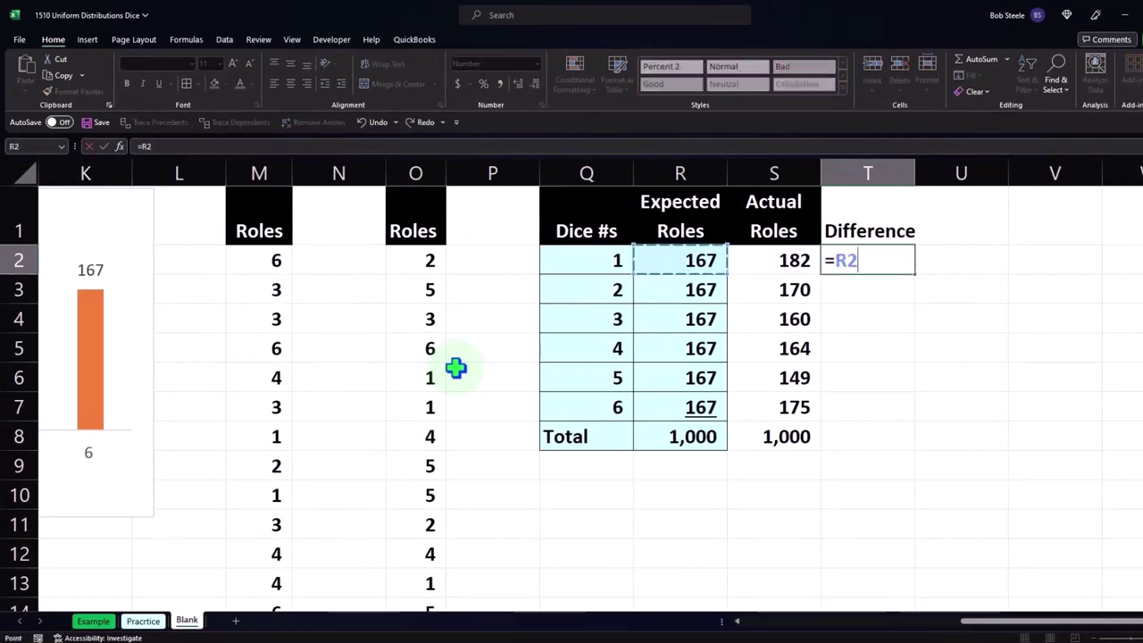
{"action": "type", "text": "-"}
{"action": "key", "text": "Left"}
{"action": "key", "text": "Return"}
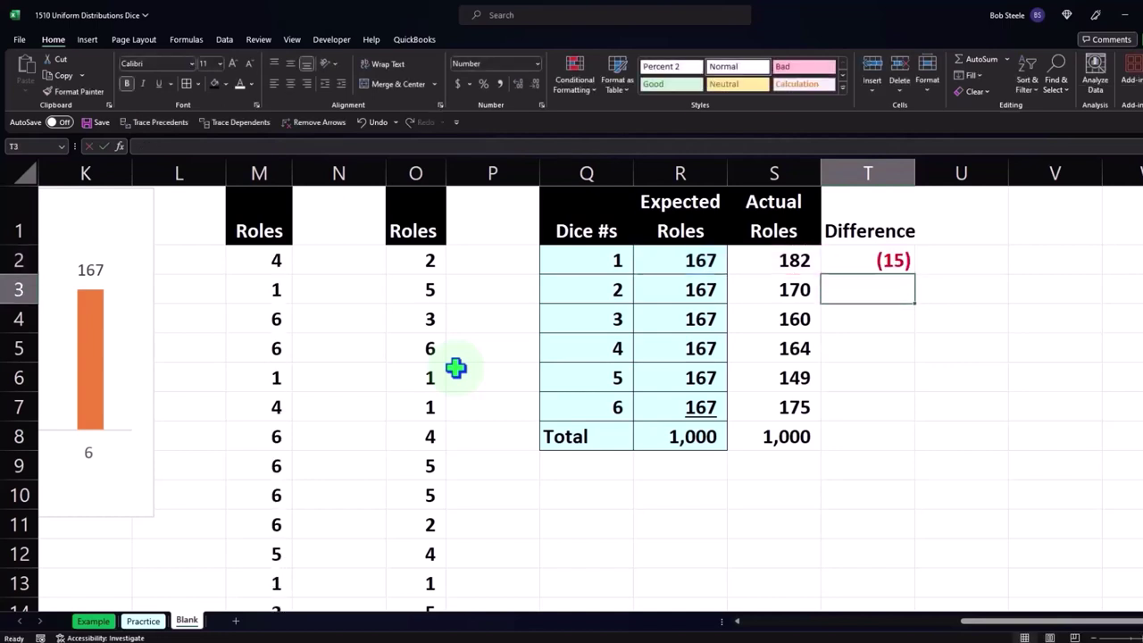
{"action": "left_click", "coordinate": [898, 262]}
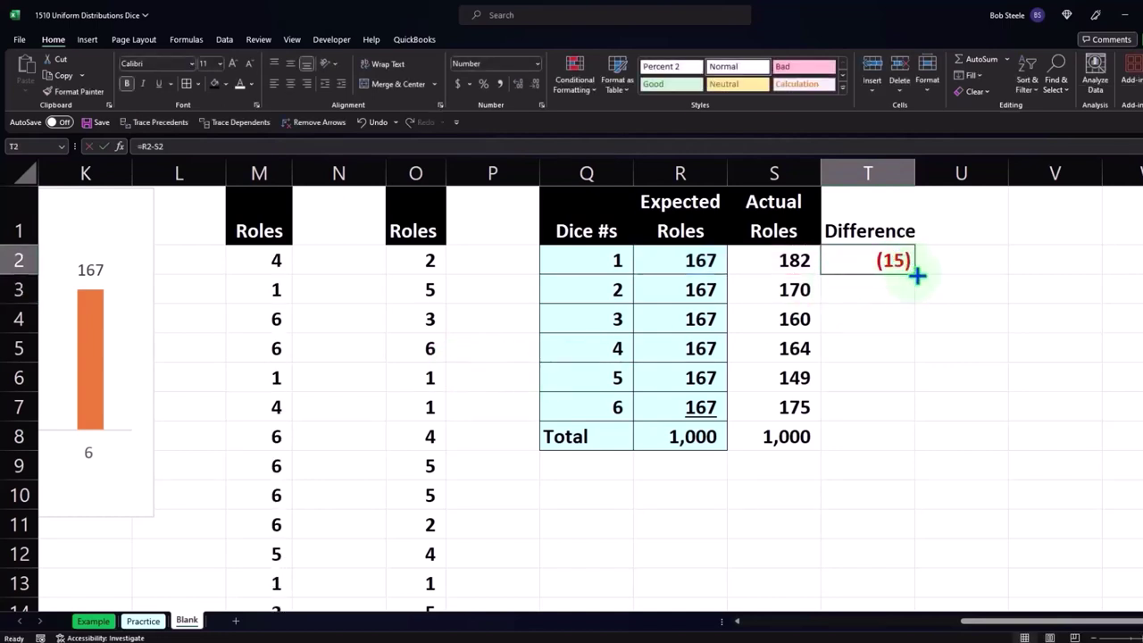
{"action": "double_click", "coordinate": [918, 276]}
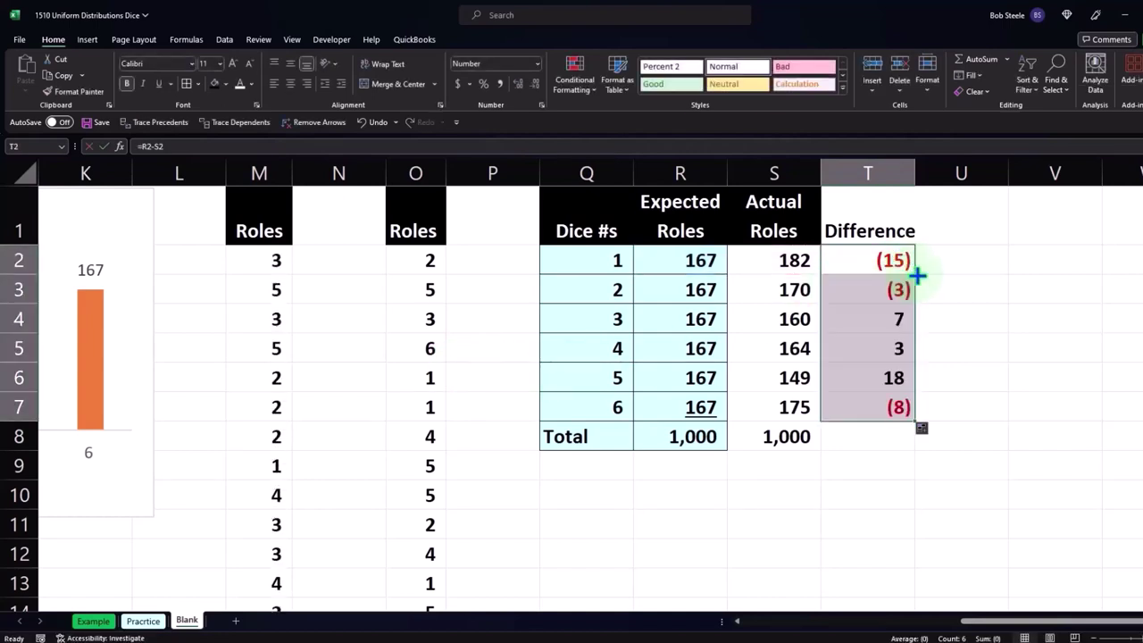
AutoSum the differences in T8, totalling (0)
{"action": "left_click", "coordinate": [869, 437]}
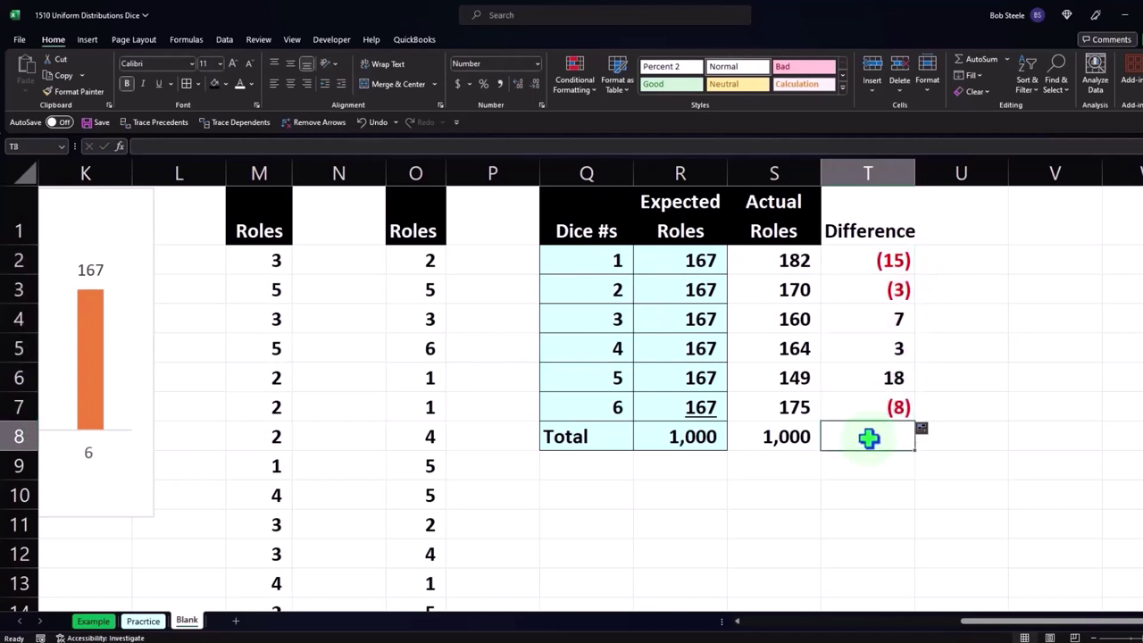
{"action": "key", "text": "alt+equal"}
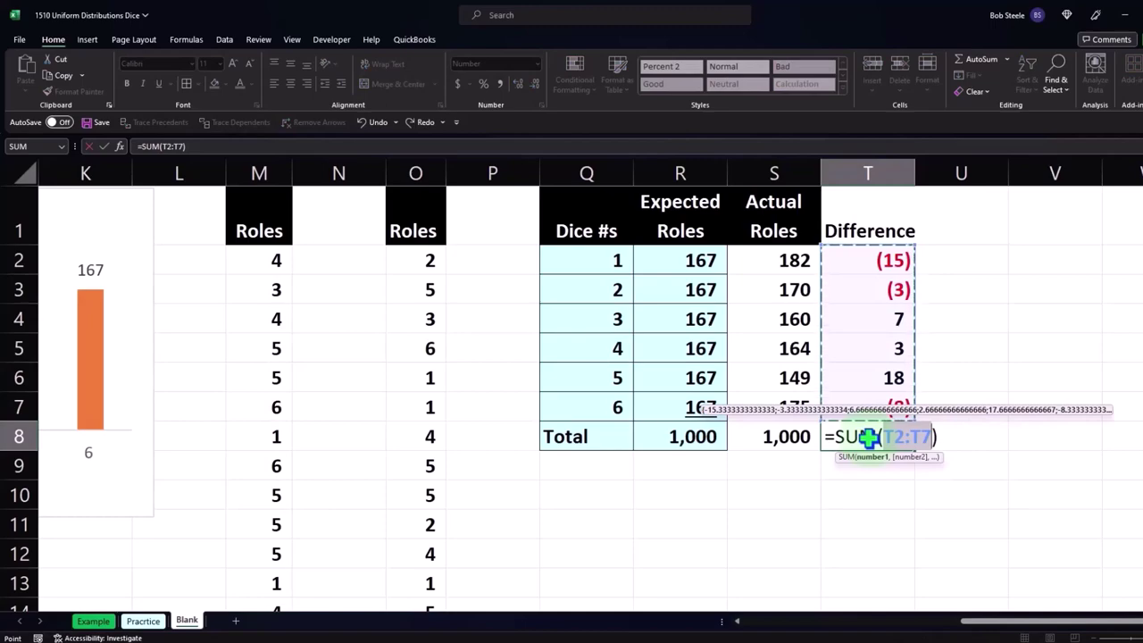
{"action": "key", "text": "Return"}
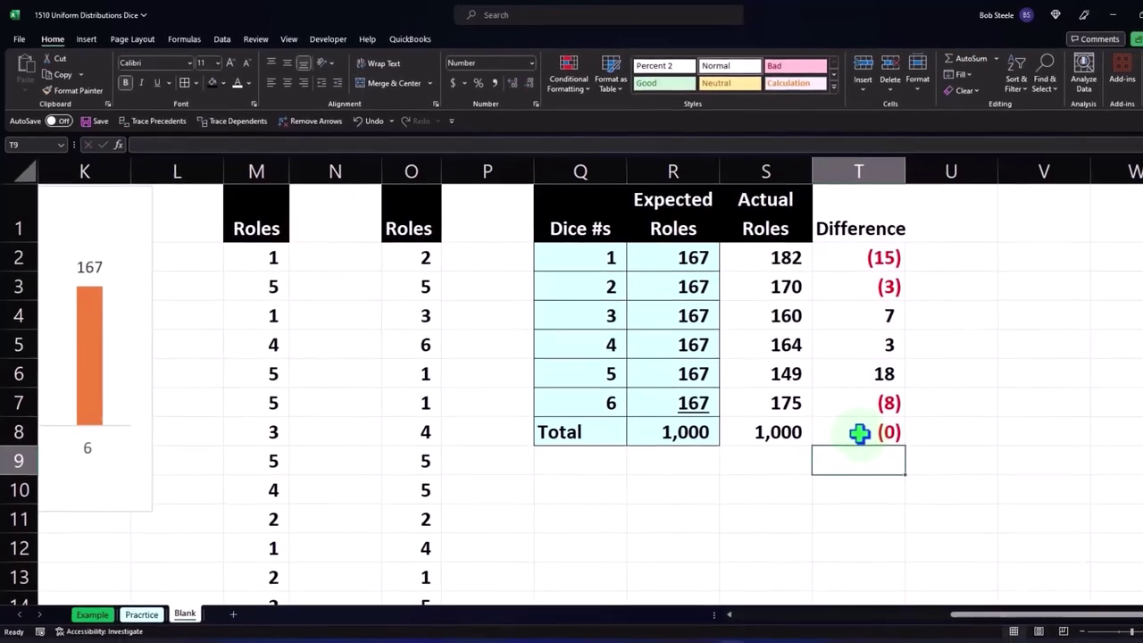
Give the Difference header in T1 a black fill and wrapped text
{"action": "left_click", "coordinate": [865, 219]}
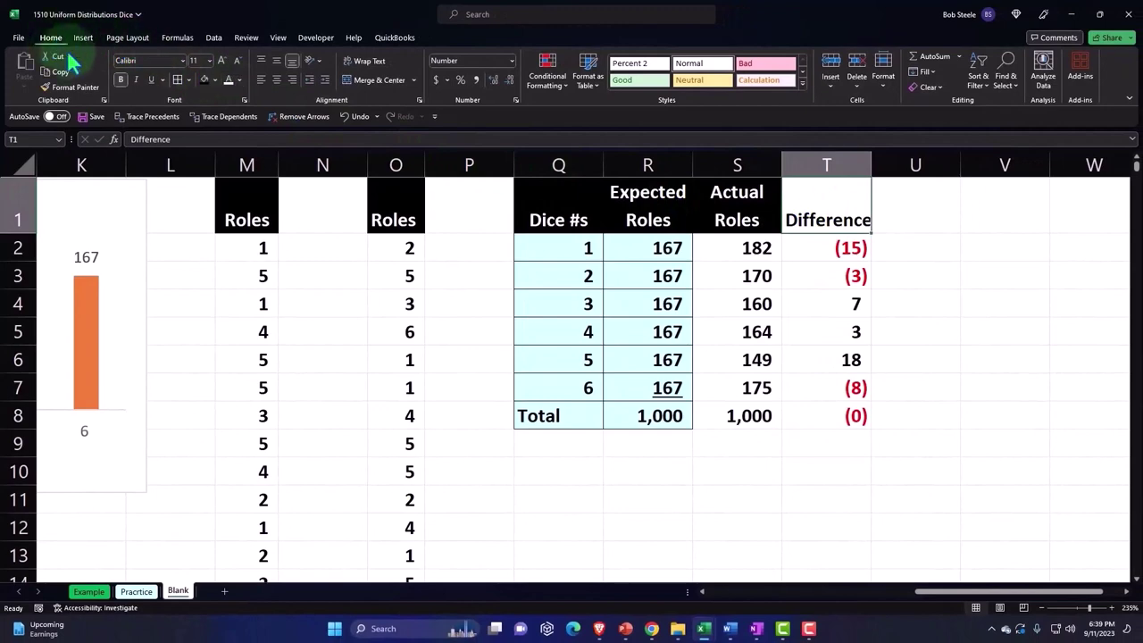
{"action": "left_click", "coordinate": [205, 80]}
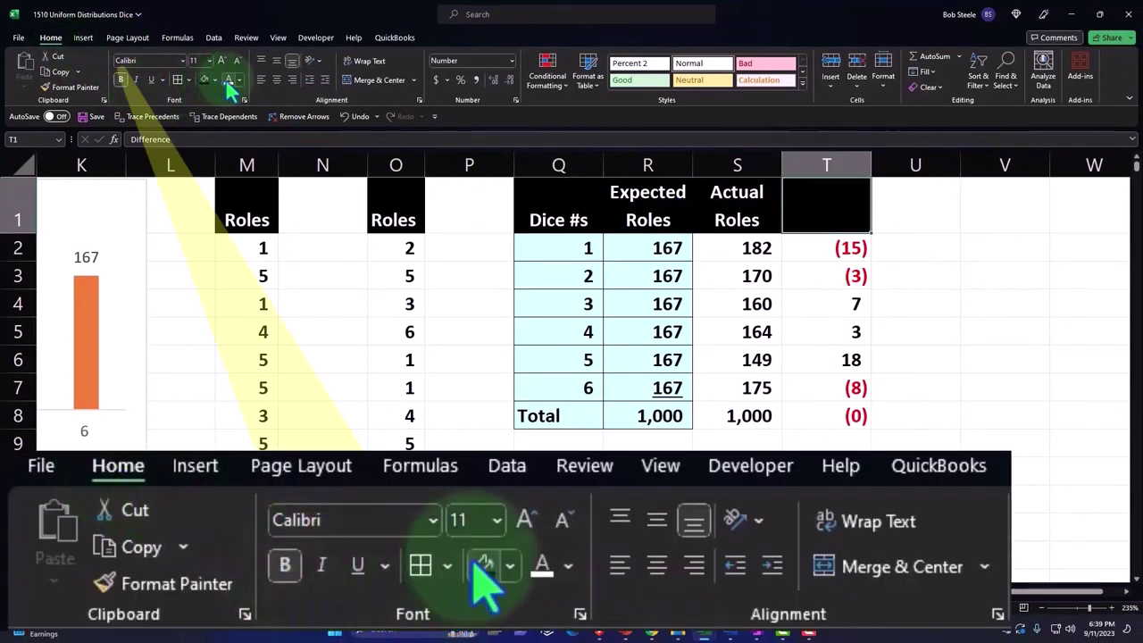
{"action": "left_click", "coordinate": [359, 62]}
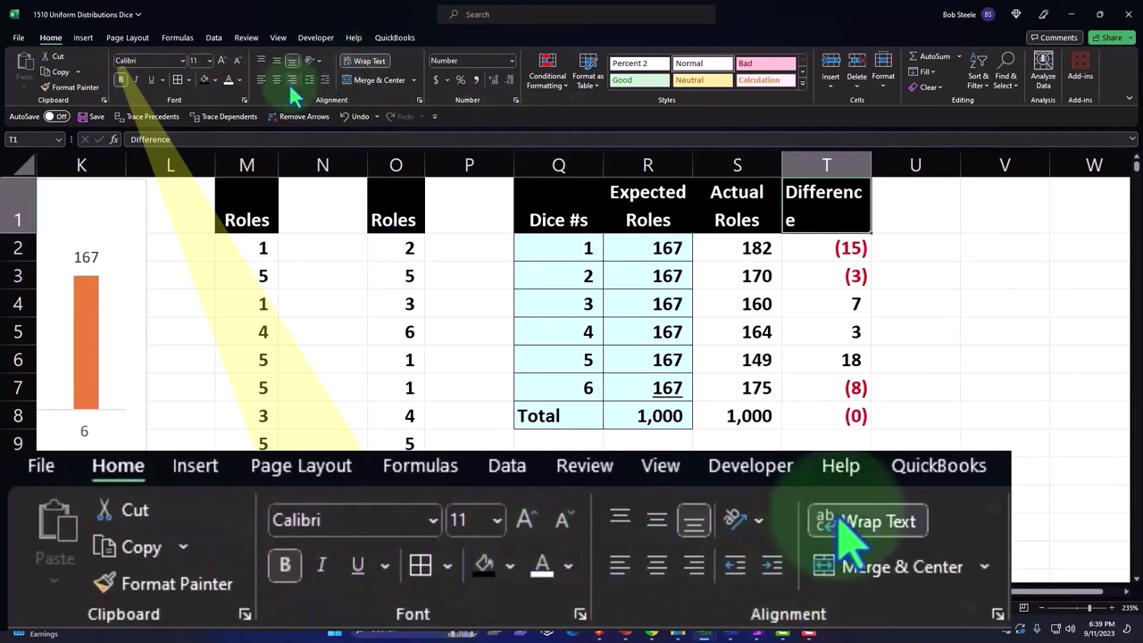
Fill S2:T8 light blue and underline the row 7 values S7:T7
{"action": "left_click_drag", "start_coordinate": [720, 250], "coordinate": [835, 412]}
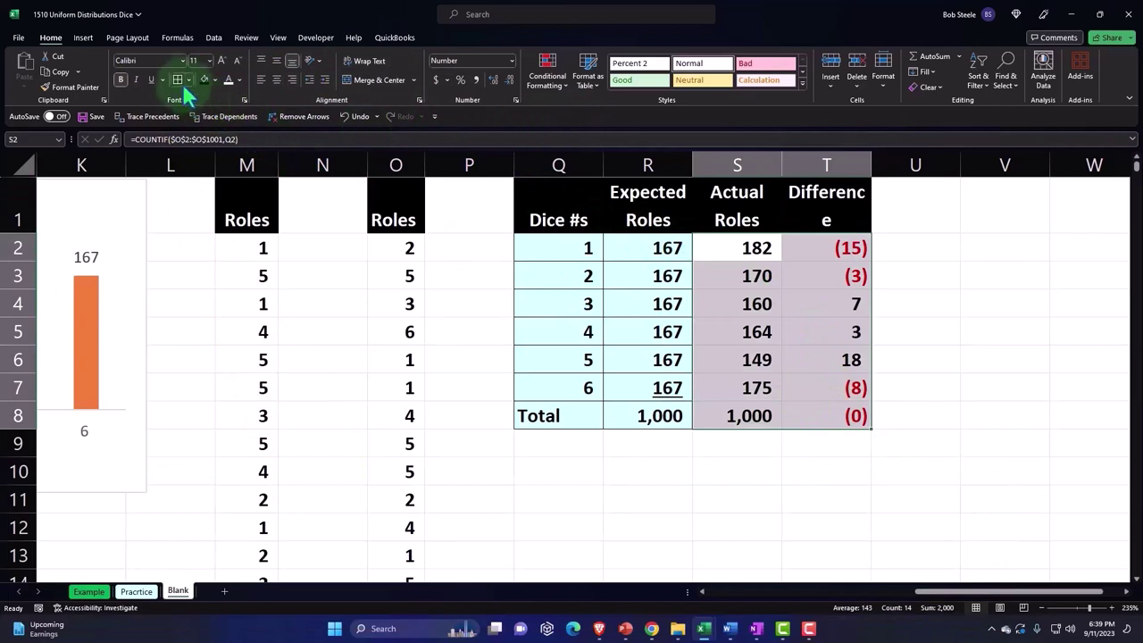
{"action": "left_click", "coordinate": [214, 80]}
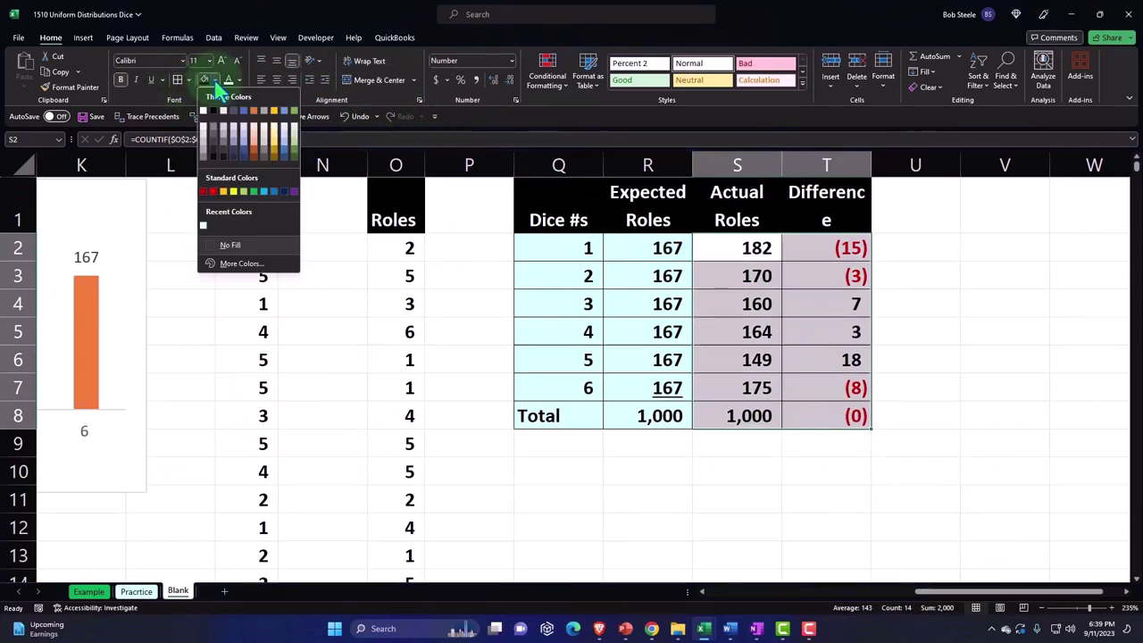
{"action": "left_click", "coordinate": [204, 229]}
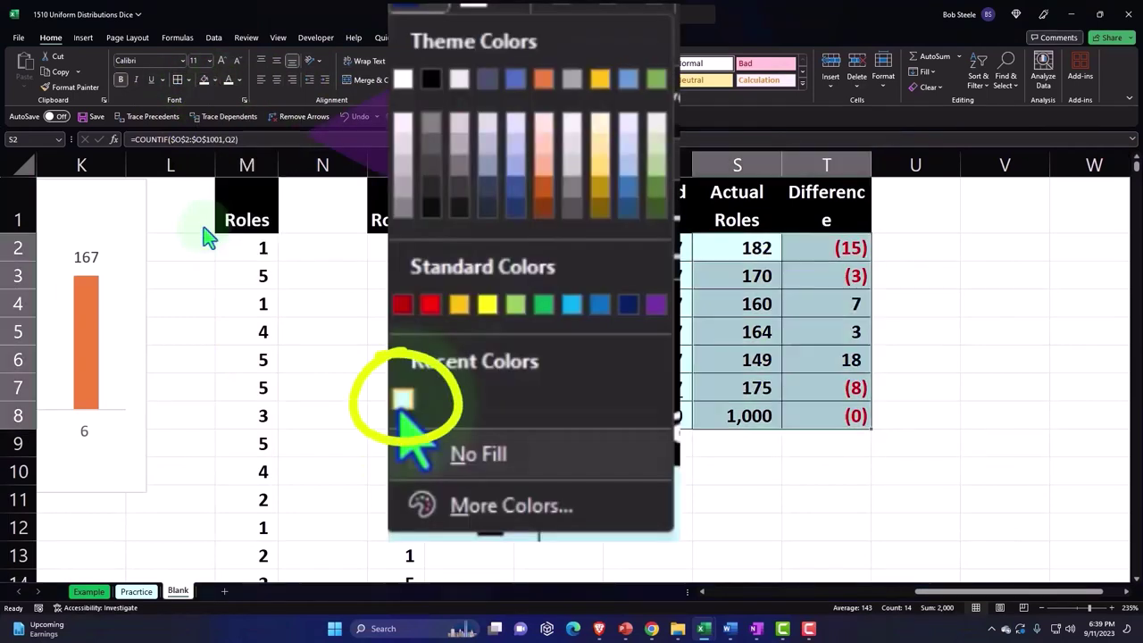
{"action": "left_click_drag", "start_coordinate": [741, 388], "coordinate": [801, 384]}
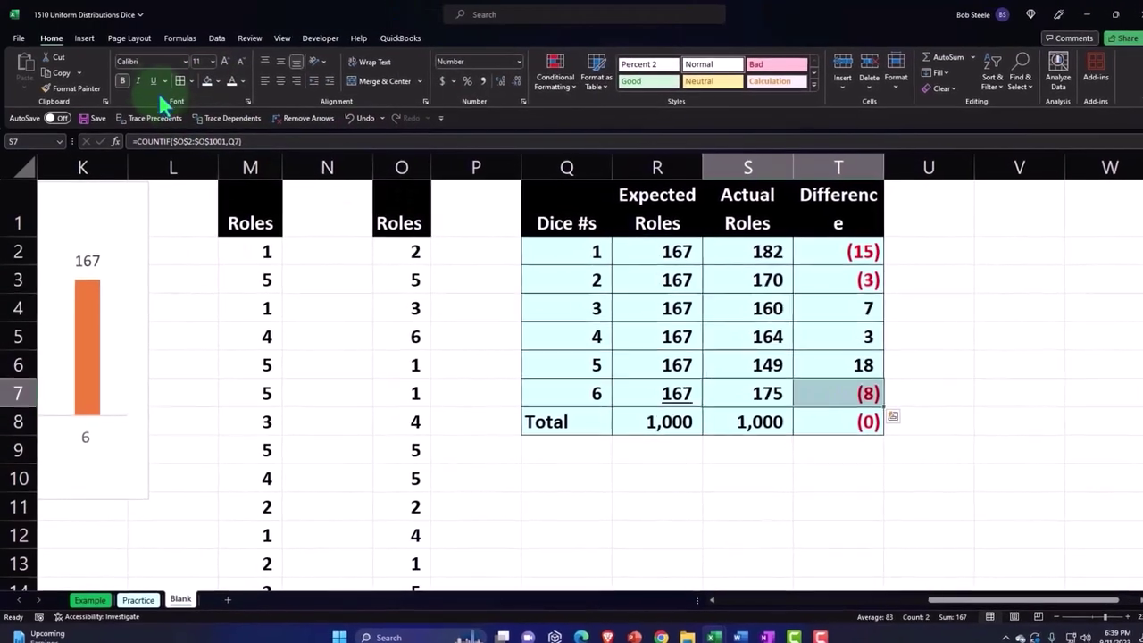
{"action": "left_click", "coordinate": [151, 80]}
{"action": "left_click", "coordinate": [701, 377]}
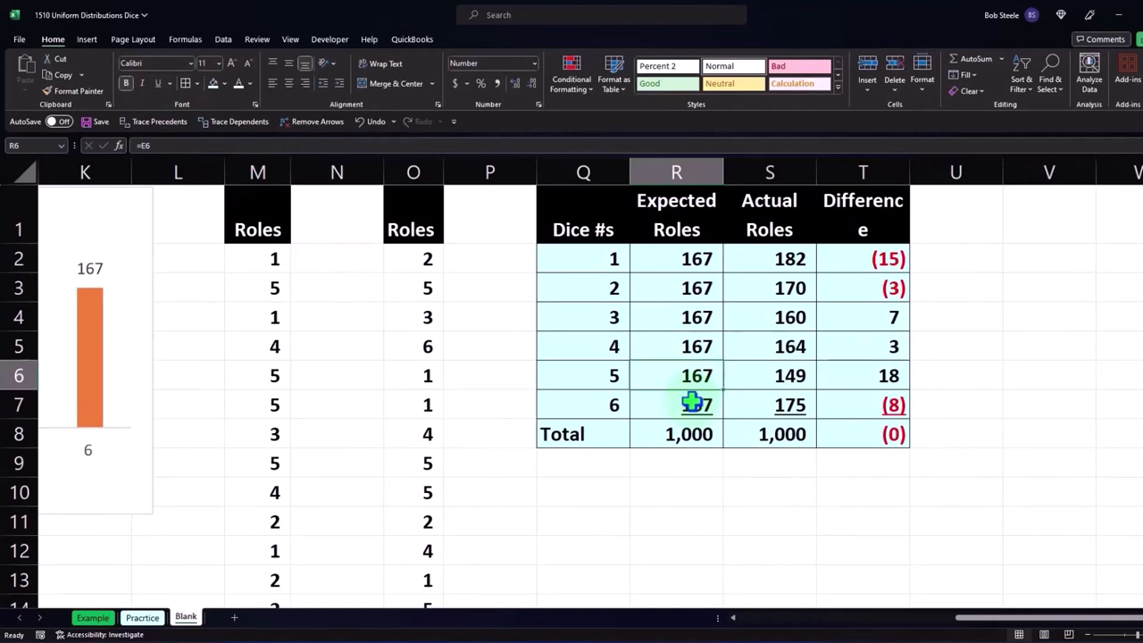
Narrow columns Q, P and N to pull the table further left
{"action": "left_click_drag", "start_coordinate": [629, 172], "coordinate": [602, 185]}
{"action": "left_click_drag", "start_coordinate": [536, 174], "coordinate": [469, 182]}
{"action": "left_click_drag", "start_coordinate": [384, 177], "coordinate": [320, 182]}
{"action": "left_click", "coordinate": [519, 288]}
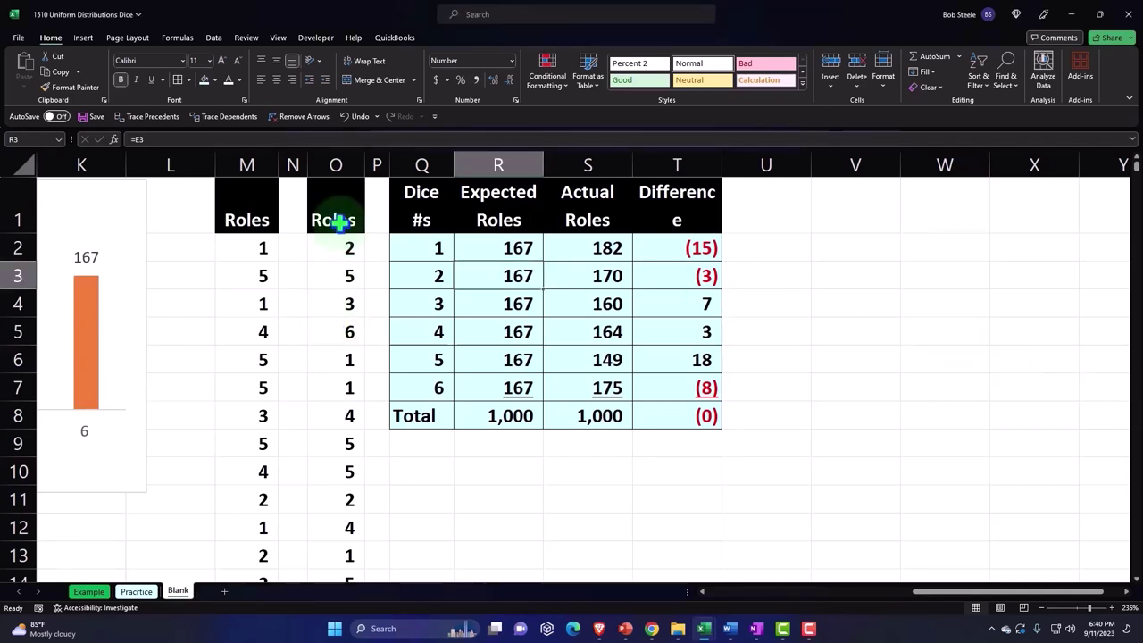
Select the Dice #s column Q1:Q7 plus Actual Roles S1:S7 as chart data
{"action": "left_click_drag", "start_coordinate": [334, 214], "coordinate": [339, 437]}
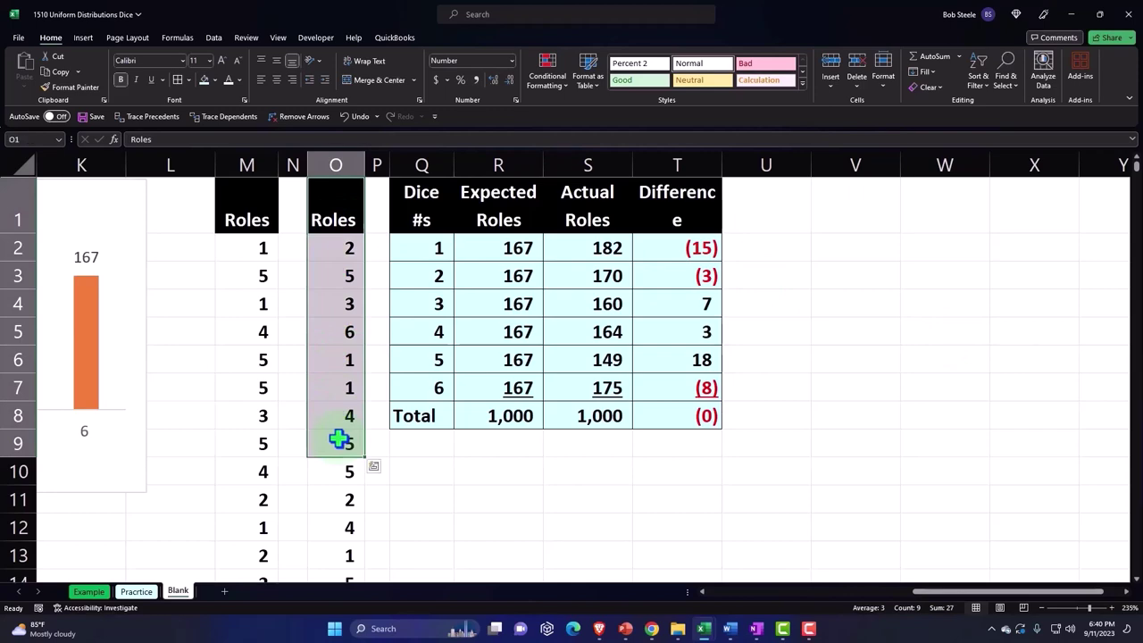
{"action": "left_click", "coordinate": [545, 472]}
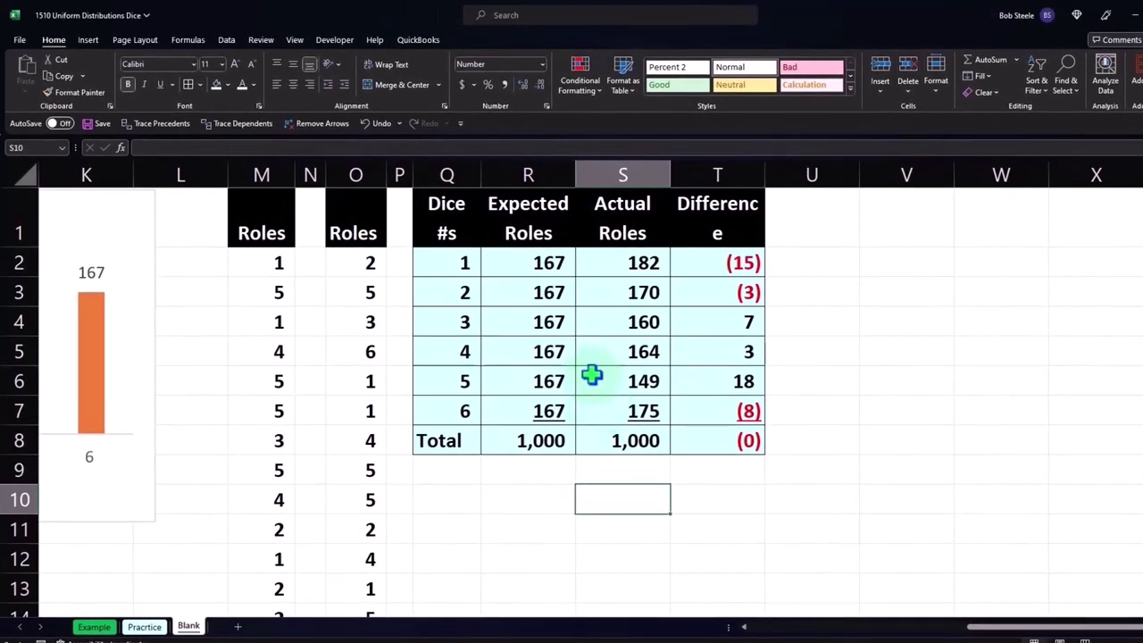
{"action": "left_click_drag", "start_coordinate": [452, 223], "coordinate": [455, 397]}
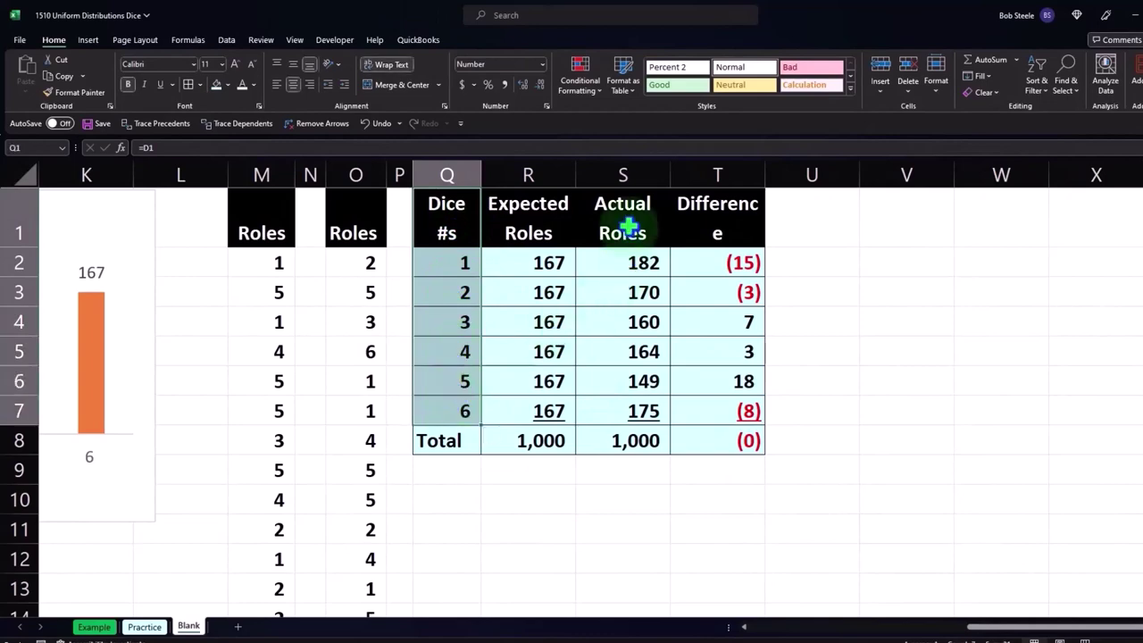
{"action": "left_click_drag", "start_coordinate": [631, 224], "coordinate": [631, 409], "text": "ctrl"}
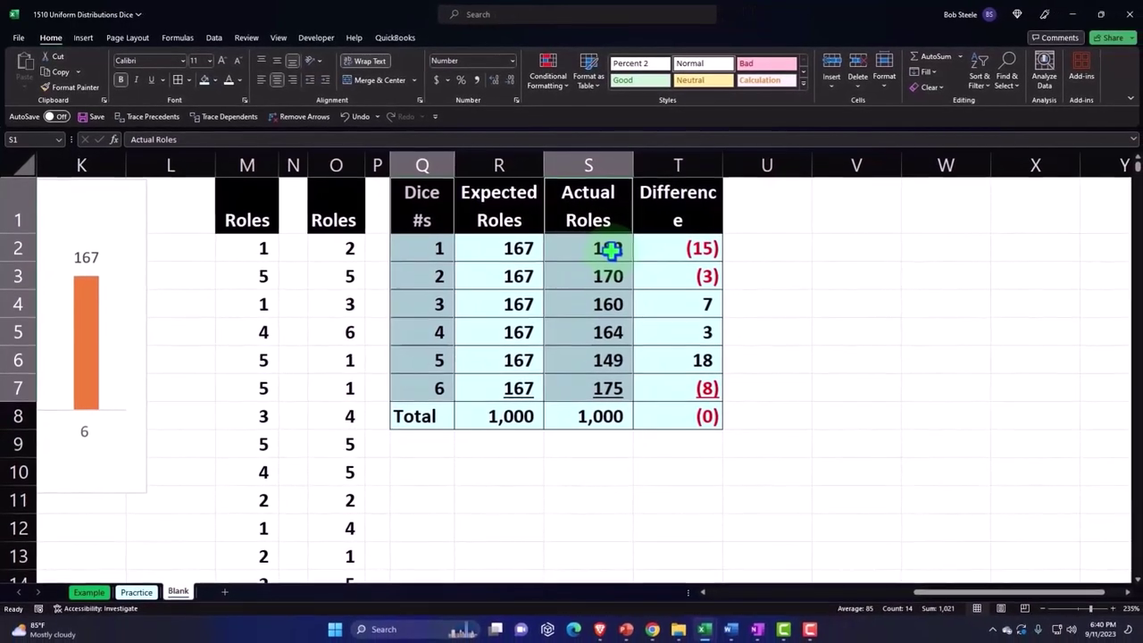
Insert a 2-D clustered column chart and move it beside the table
{"action": "left_click", "coordinate": [83, 41]}
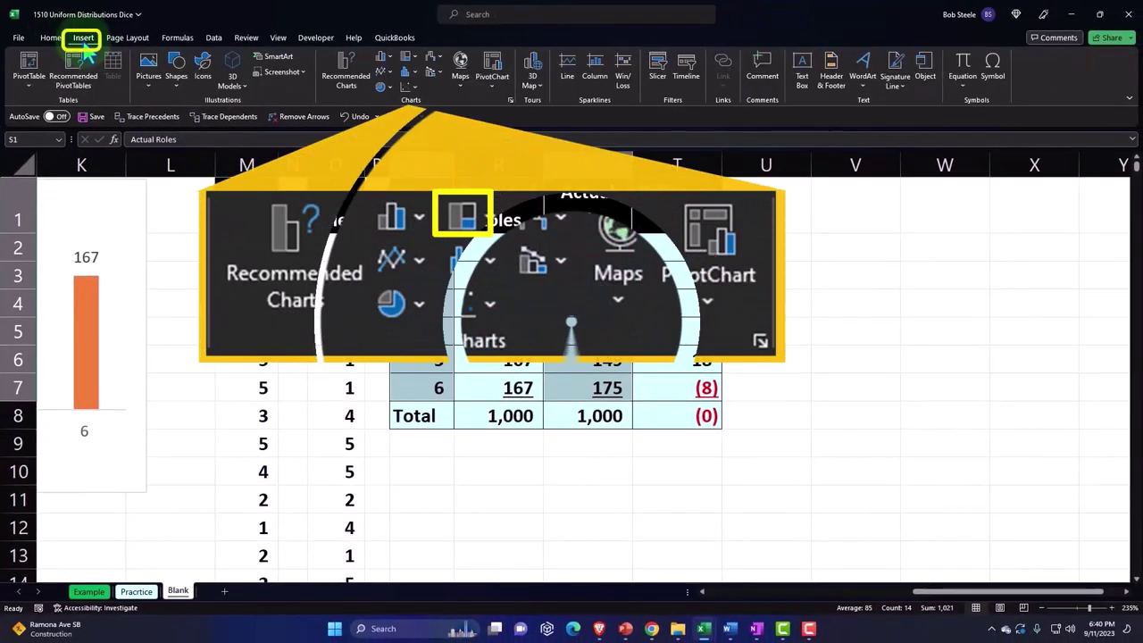
{"action": "left_click", "coordinate": [385, 57]}
{"action": "left_click", "coordinate": [395, 104]}
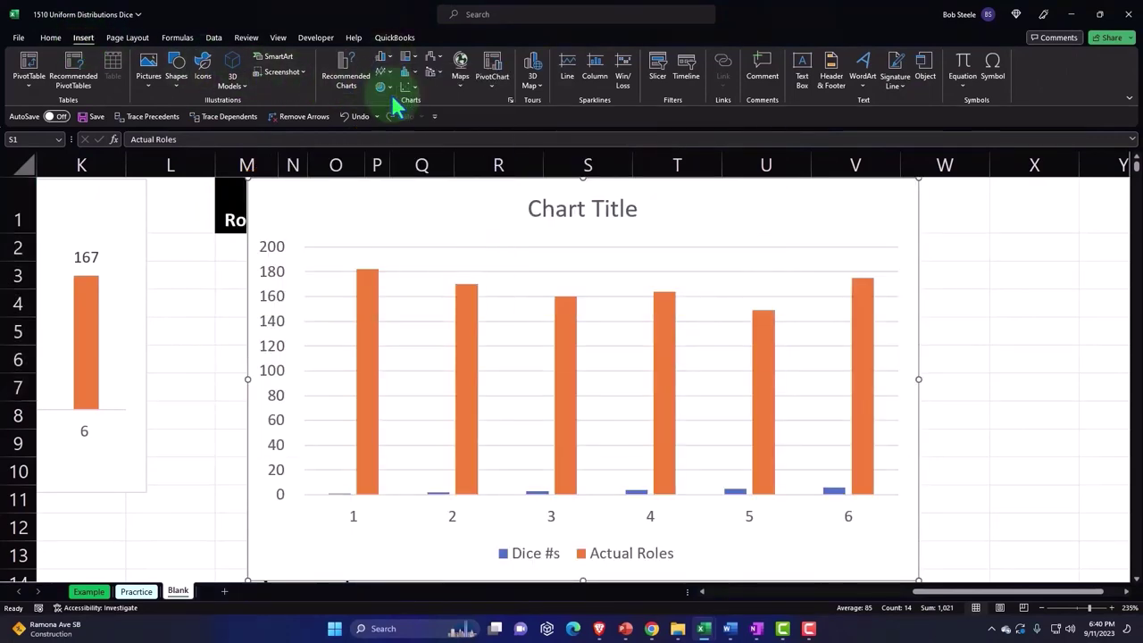
{"action": "left_click_drag", "start_coordinate": [267, 204], "coordinate": [729, 216]}
{"action": "scroll", "coordinate": [931, 593], "scroll_direction": "right", "scroll_amount": 1}
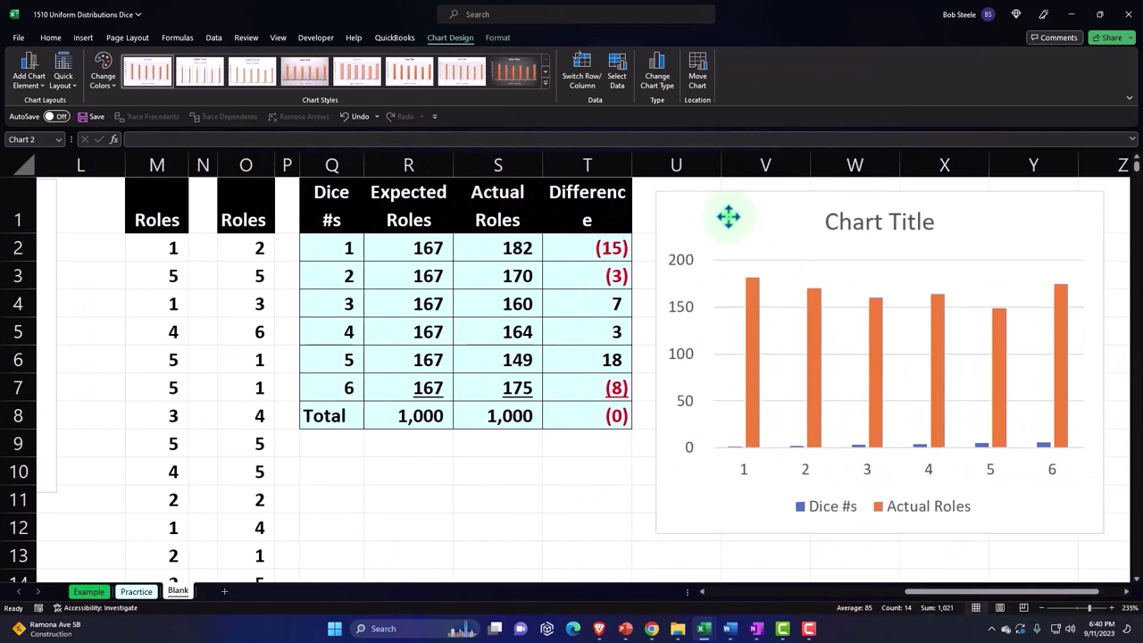
{"action": "left_click", "coordinate": [850, 554]}
{"action": "key", "text": "Right"}
{"action": "key", "text": "Right"}
{"action": "key", "text": "Right"}
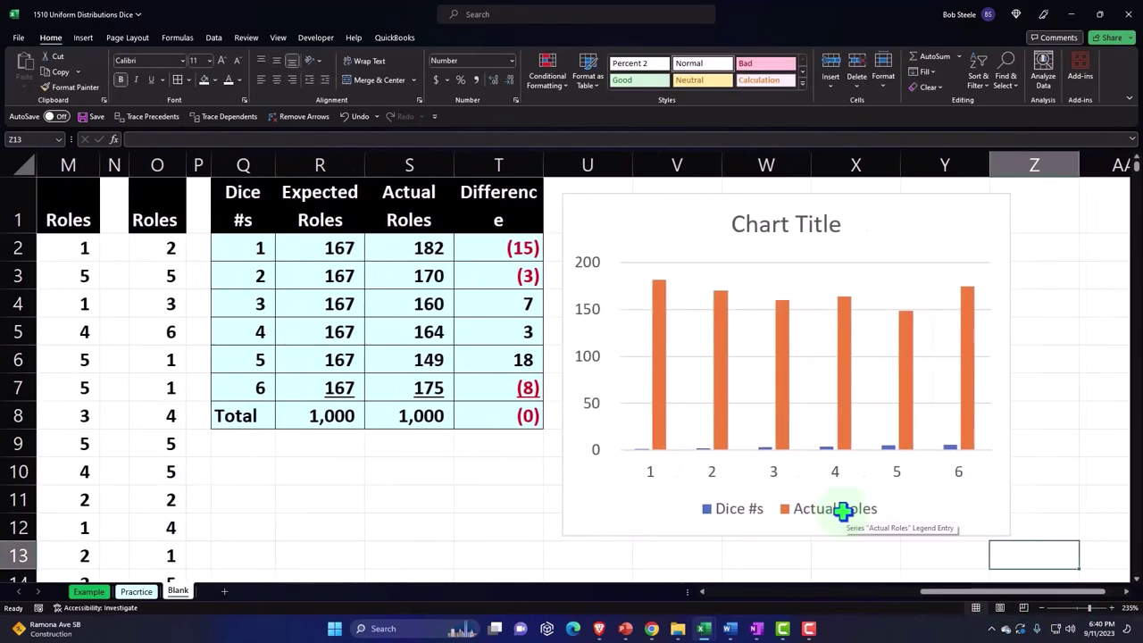
{"action": "left_click", "coordinate": [618, 510]}
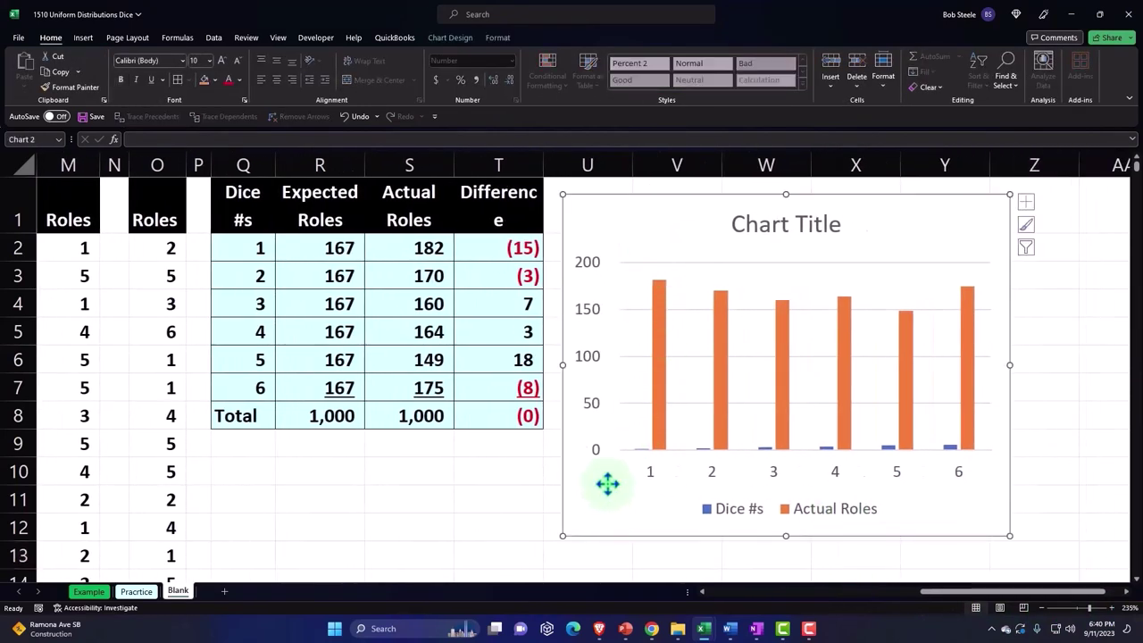